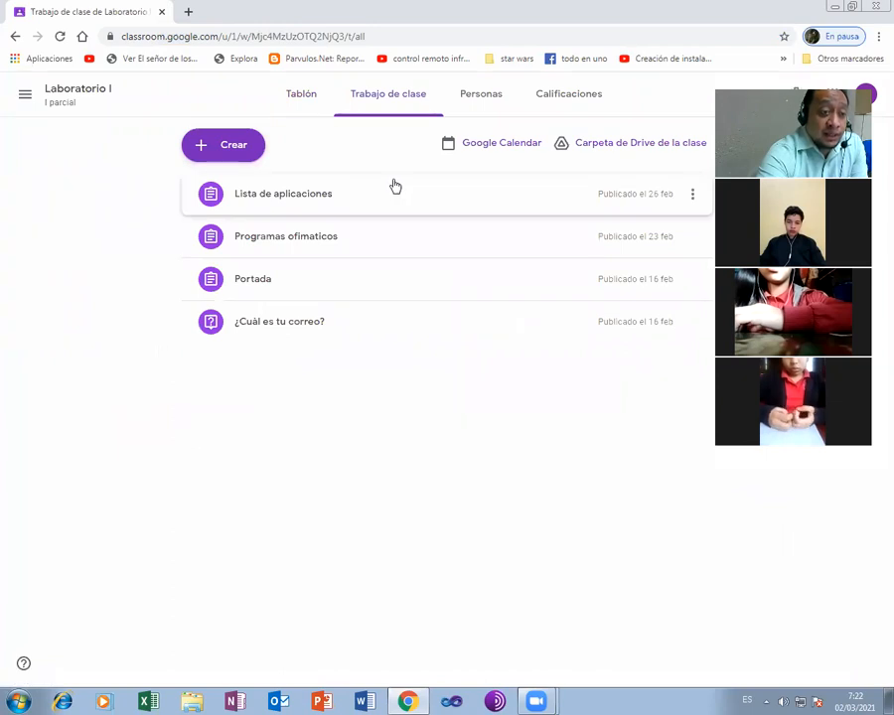
Open the "Lista de aplicaciones" assignment and review which students have submitted it and which still have it assigned
{"action": "left_click", "coordinate": [286, 197]}
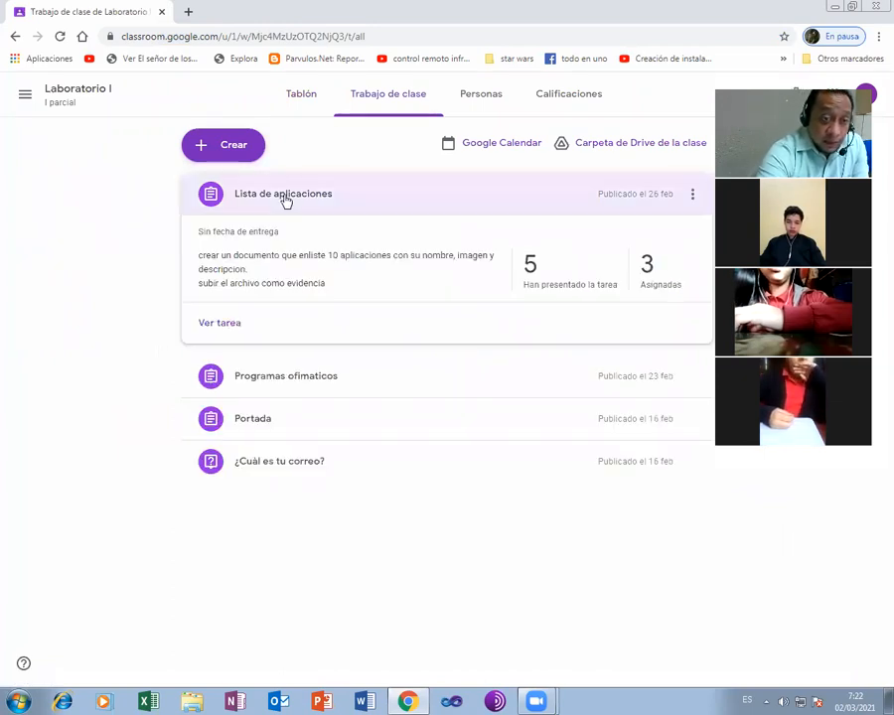
{"action": "left_click", "coordinate": [219, 326]}
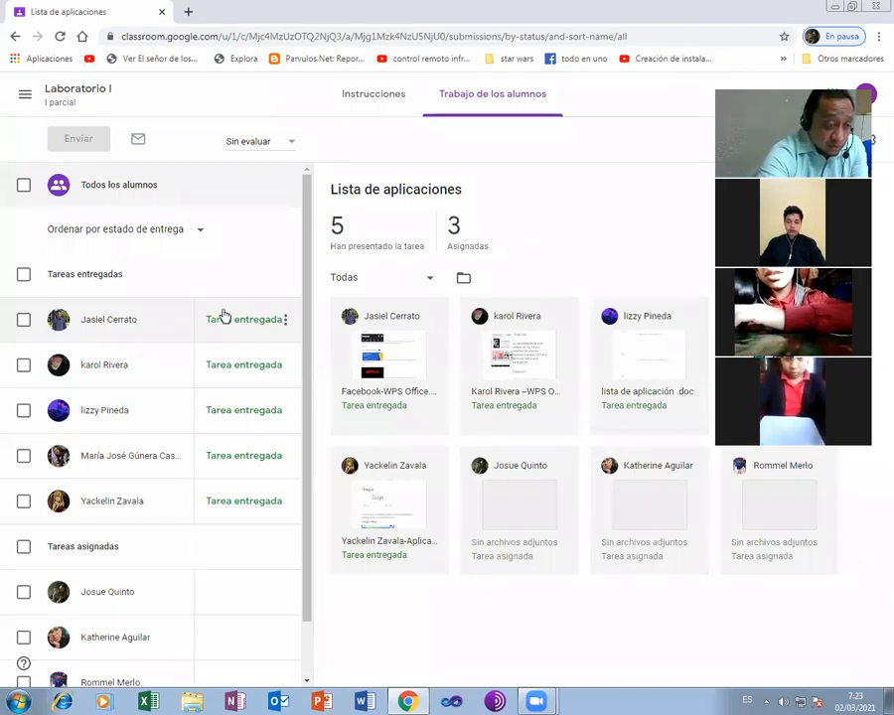
{"action": "left_click_drag", "start_coordinate": [311, 240], "coordinate": [305, 303]}
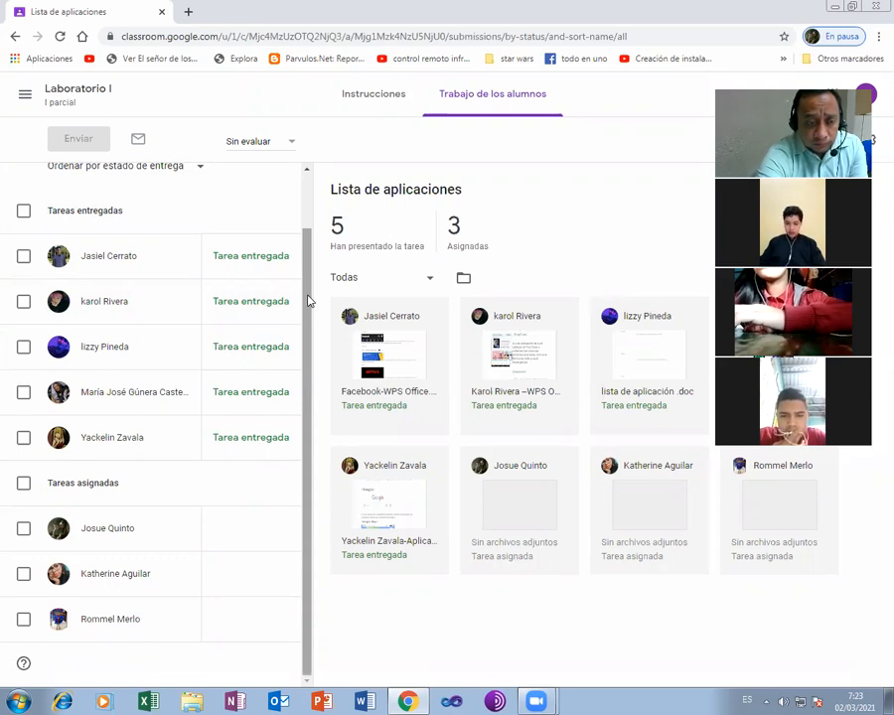
{"action": "left_click_drag", "start_coordinate": [306, 295], "coordinate": [315, 225]}
{"action": "scroll", "coordinate": [295, 355], "scroll_direction": "down", "scroll_amount": 1}
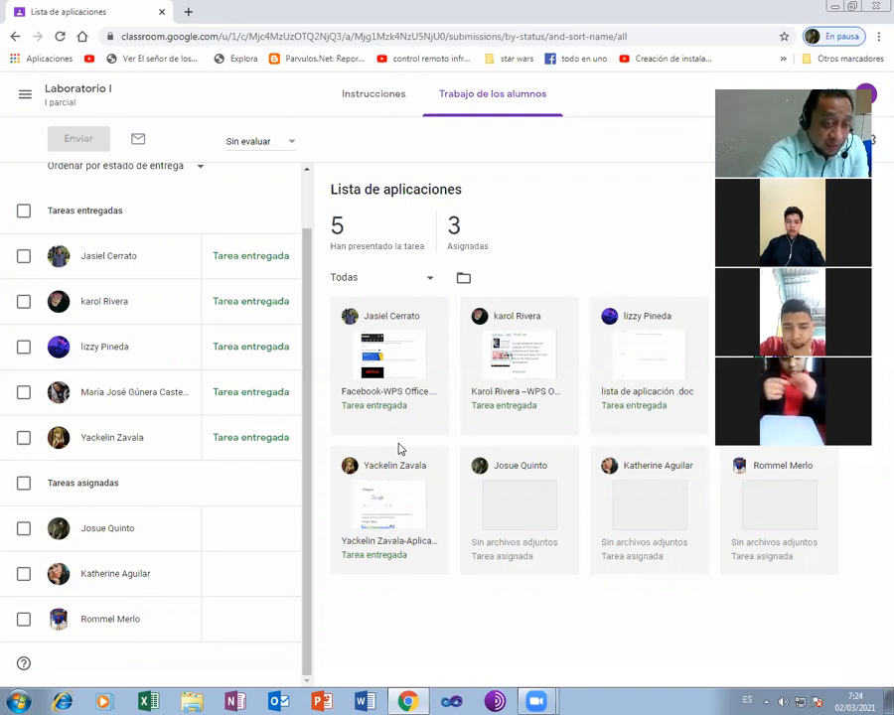
Switch to Word and create a blank document
{"action": "left_click", "coordinate": [364, 702]}
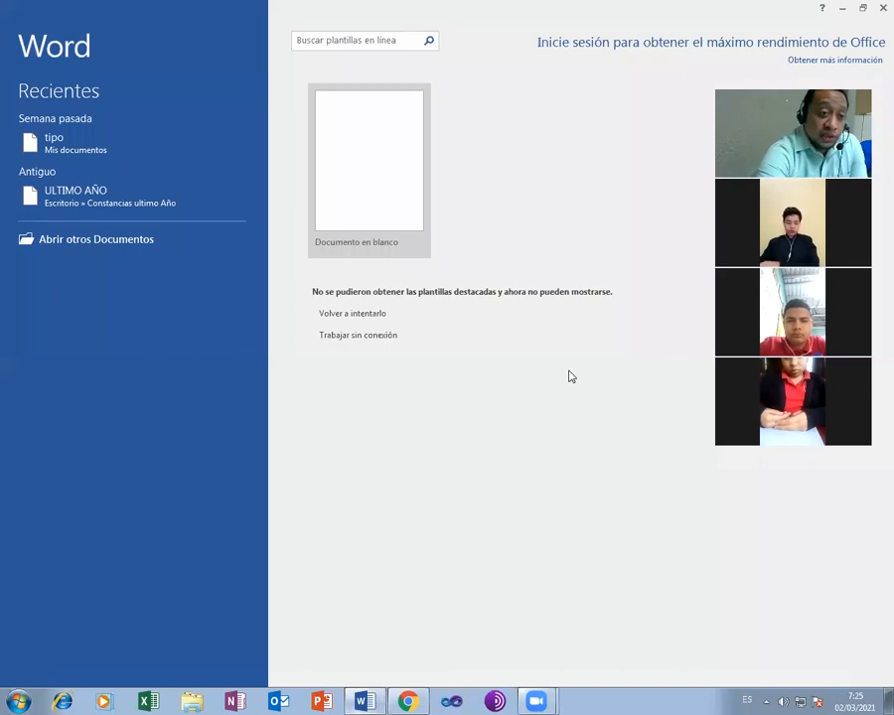
{"action": "left_click", "coordinate": [370, 180]}
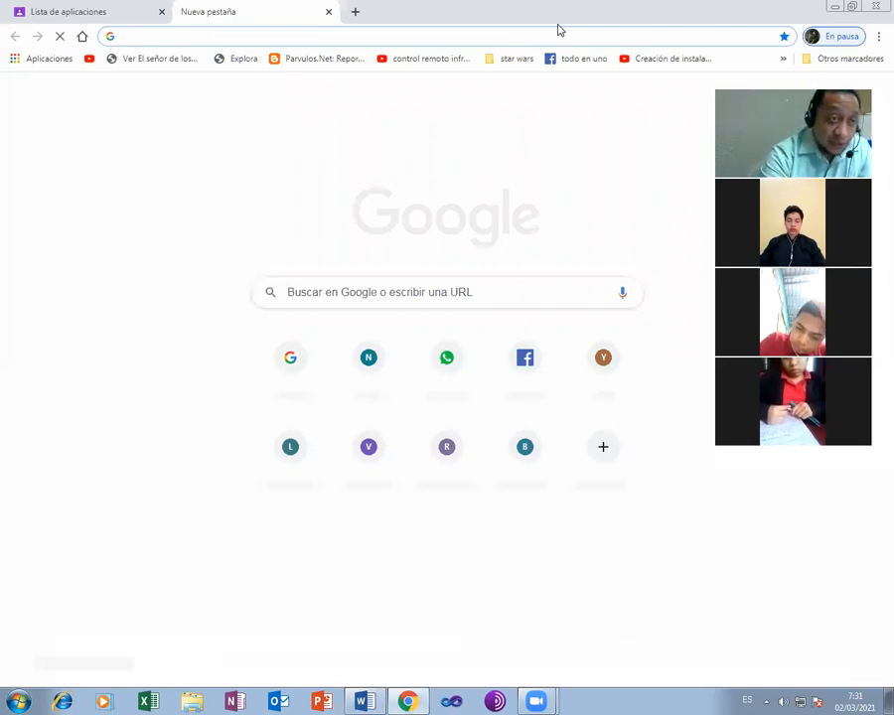
Search Google for "ii guerra mundial" in the browser and open the Spanish Wikipedia article on the Segunda Guerra Mundial
{"action": "type", "text": "ii"}
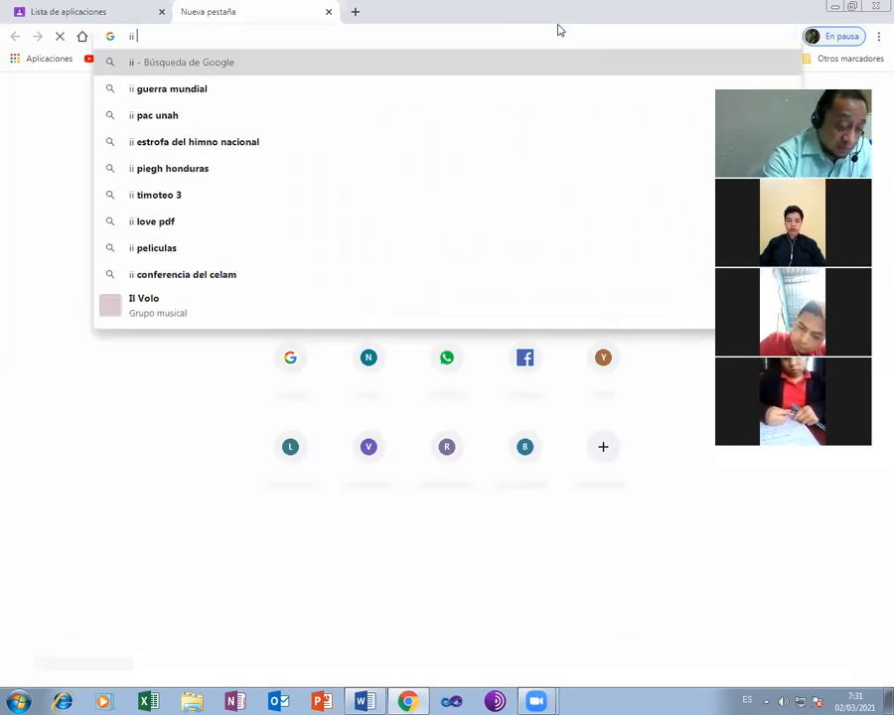
{"action": "type", "text": " g"}
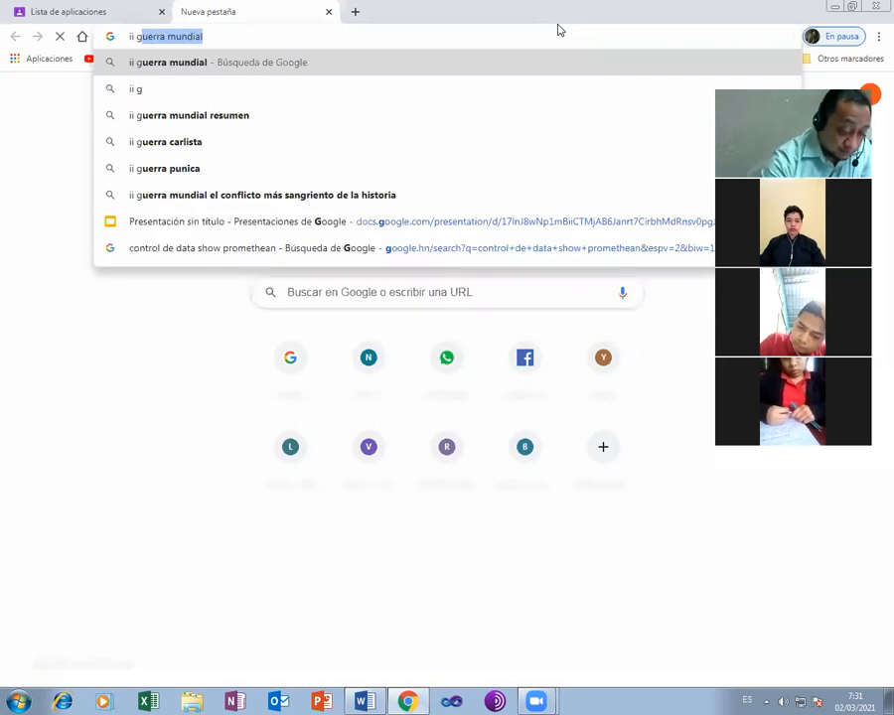
{"action": "type", "text": "uerra mundial"}
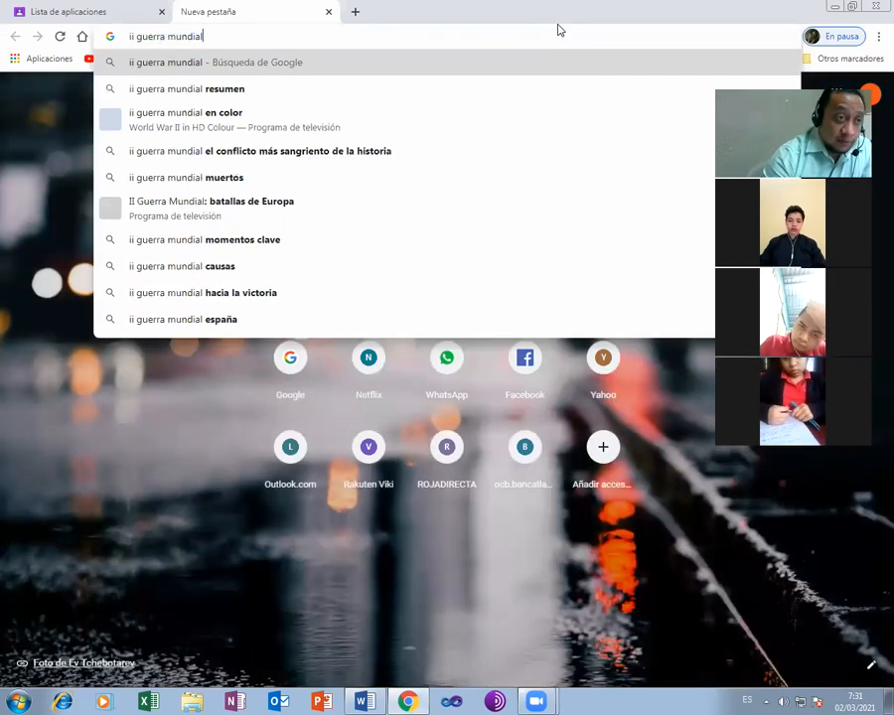
{"action": "key", "text": "Return"}
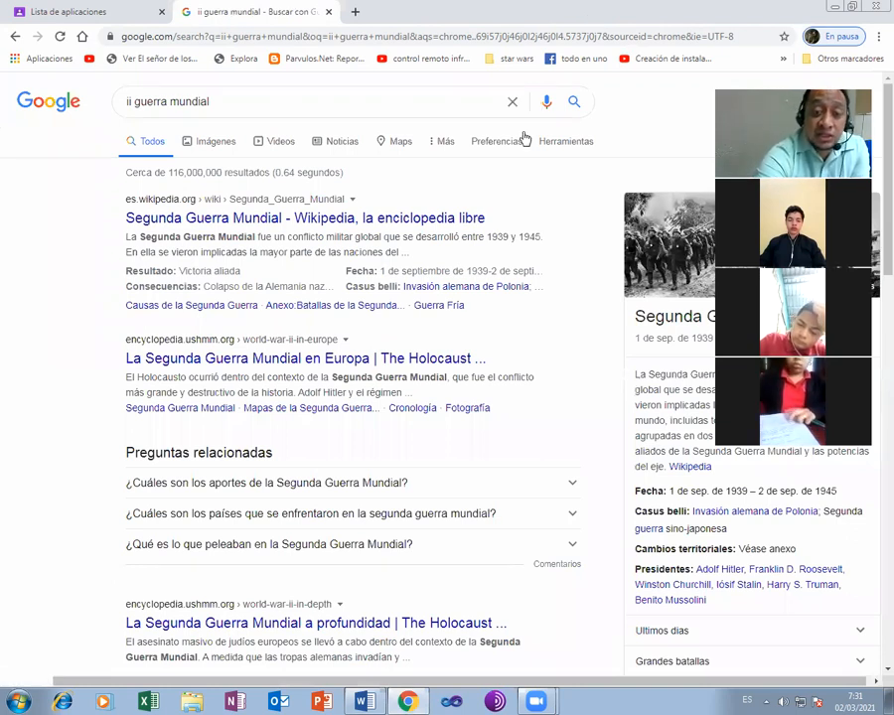
{"action": "left_click", "coordinate": [355, 219]}
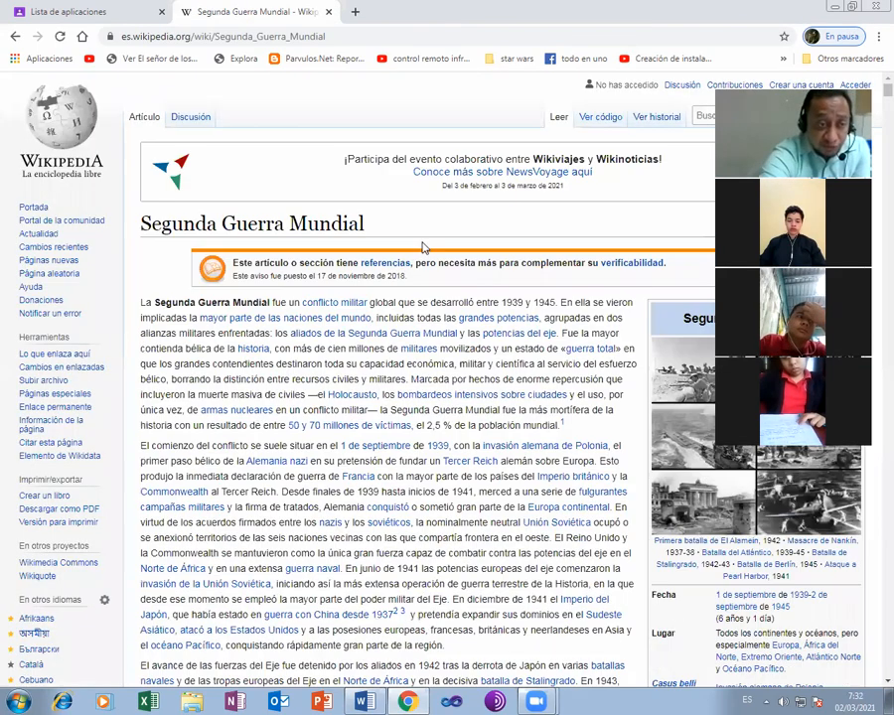
Skim the Wikipedia article's sections on the background to the war and return to its beginning
{"action": "scroll", "coordinate": [422, 247], "scroll_direction": "down", "scroll_amount": 3}
{"action": "scroll", "coordinate": [418, 250], "scroll_direction": "down", "scroll_amount": 3}
{"action": "scroll", "coordinate": [418, 251], "scroll_direction": "down", "scroll_amount": 8}
{"action": "scroll", "coordinate": [417, 253], "scroll_direction": "down", "scroll_amount": 5}
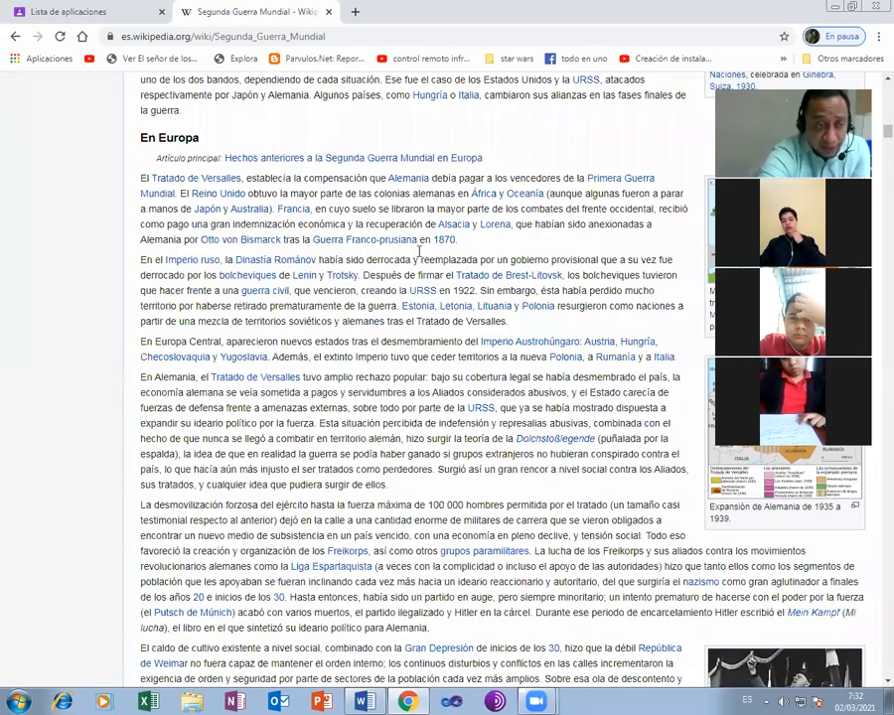
{"action": "scroll", "coordinate": [417, 252], "scroll_direction": "down", "scroll_amount": 8}
{"action": "scroll", "coordinate": [417, 252], "scroll_direction": "down", "scroll_amount": 5}
{"action": "scroll", "coordinate": [418, 253], "scroll_direction": "down", "scroll_amount": 6}
{"action": "scroll", "coordinate": [417, 252], "scroll_direction": "up", "scroll_amount": 10}
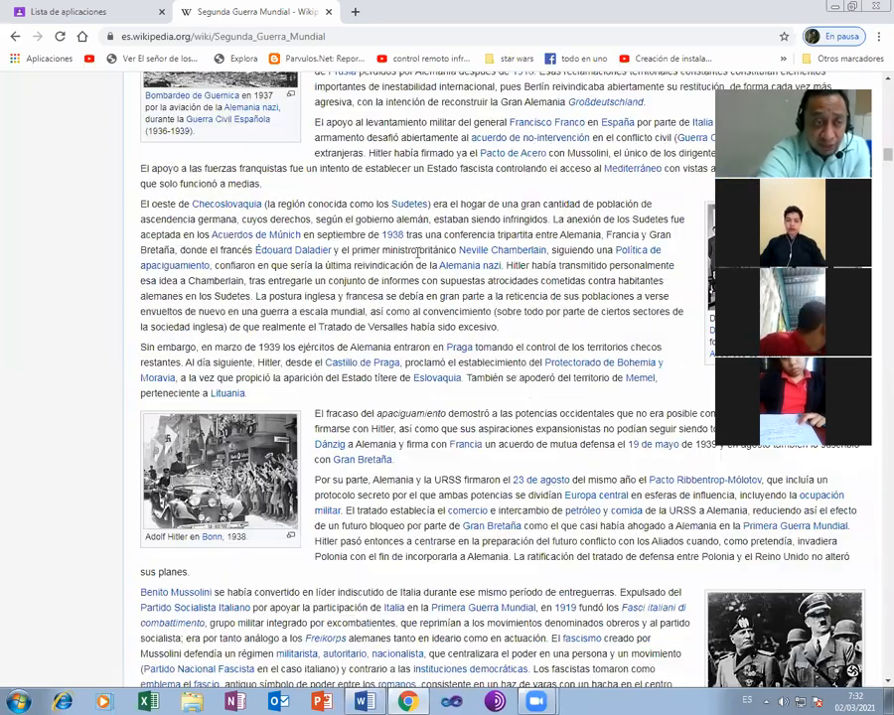
{"action": "scroll", "coordinate": [419, 252], "scroll_direction": "up", "scroll_amount": 10}
{"action": "scroll", "coordinate": [189, 304], "scroll_direction": "up", "scroll_amount": 10}
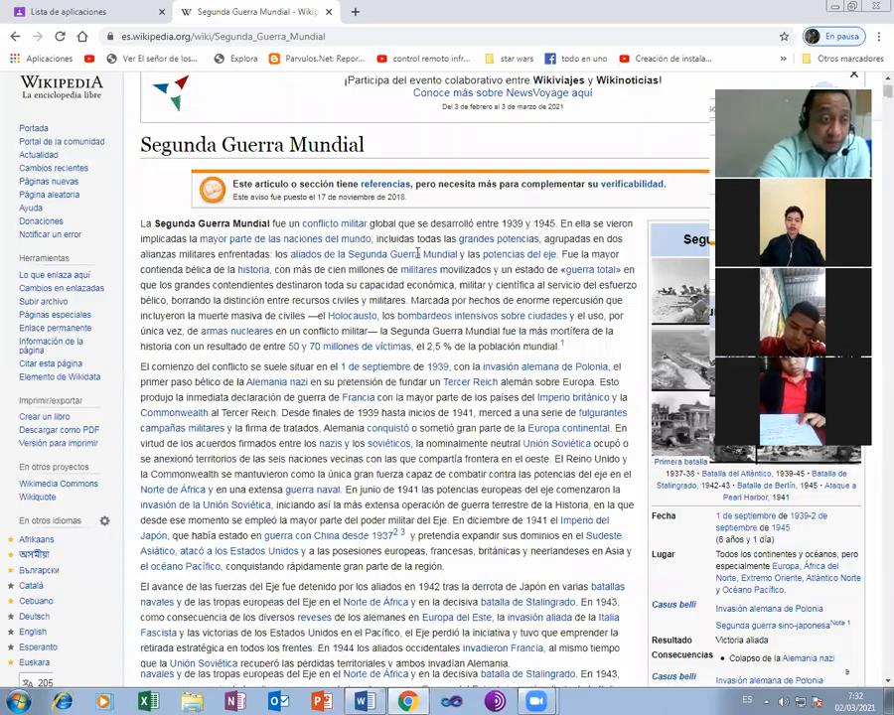
{"action": "scroll", "coordinate": [189, 305], "scroll_direction": "up", "scroll_amount": 2}
Copy the article from its title through the paragraph on the Batalla de Mediados de Junio of 1942 into the blank Word document
{"action": "left_click_drag", "start_coordinate": [137, 221], "coordinate": [389, 379]}
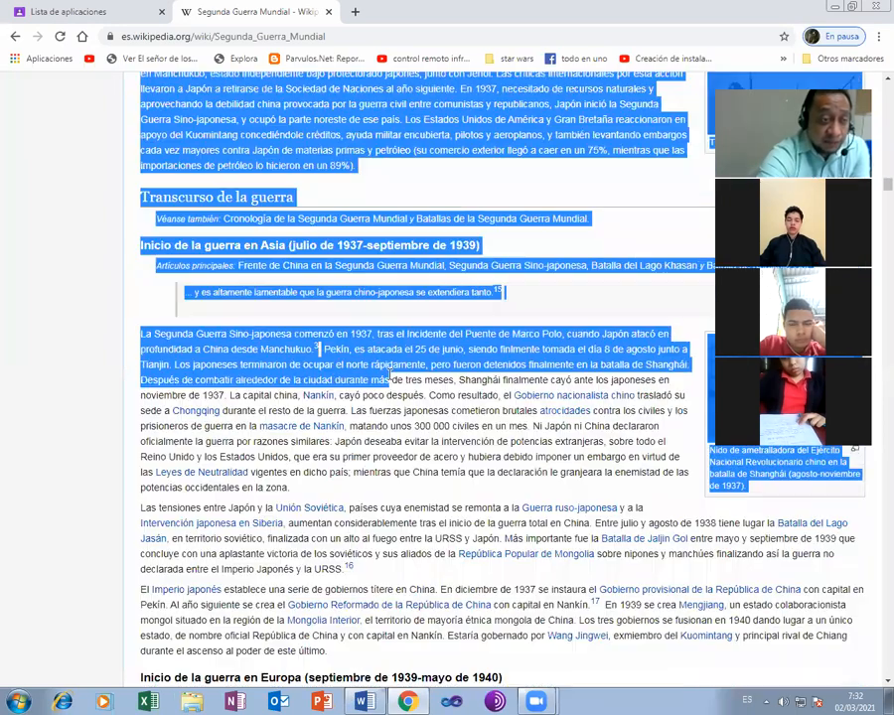
{"action": "left_click_drag", "start_coordinate": [439, 596], "coordinate": [737, 607]}
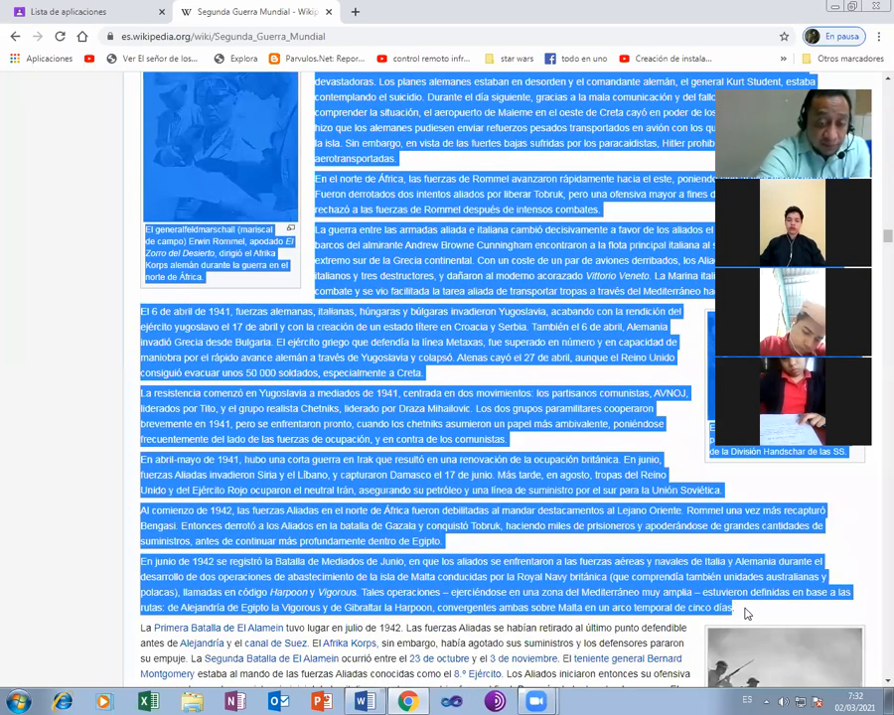
{"action": "right_click", "coordinate": [537, 602]}
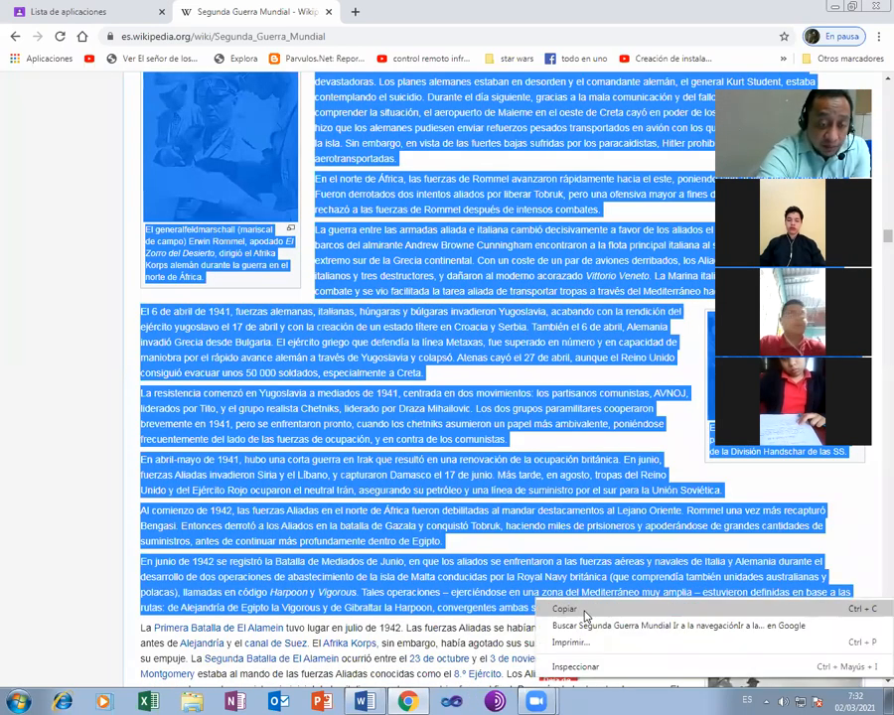
{"action": "left_click", "coordinate": [584, 610]}
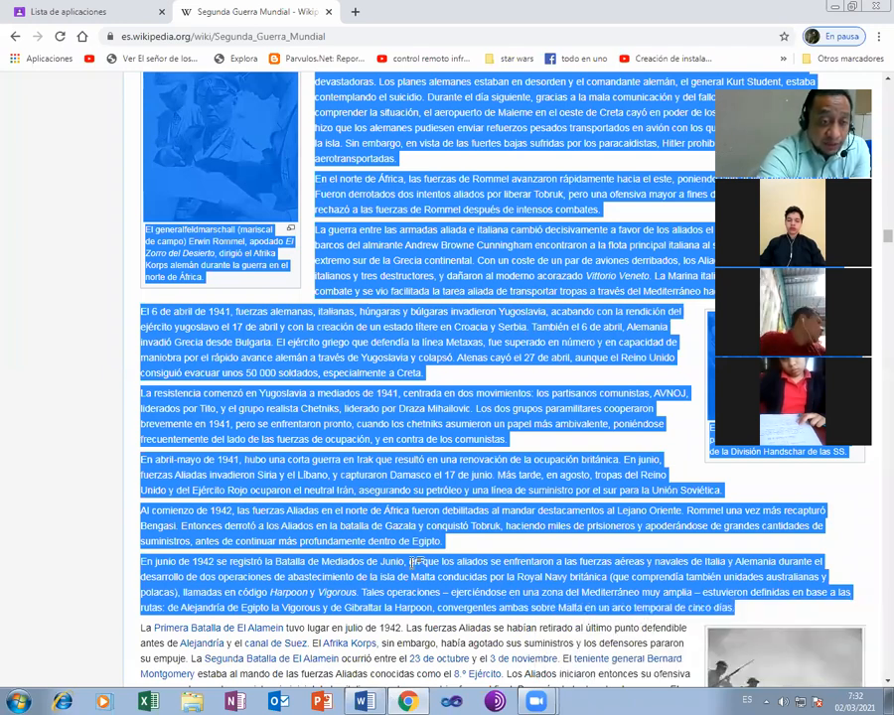
{"action": "left_click", "coordinate": [364, 701]}
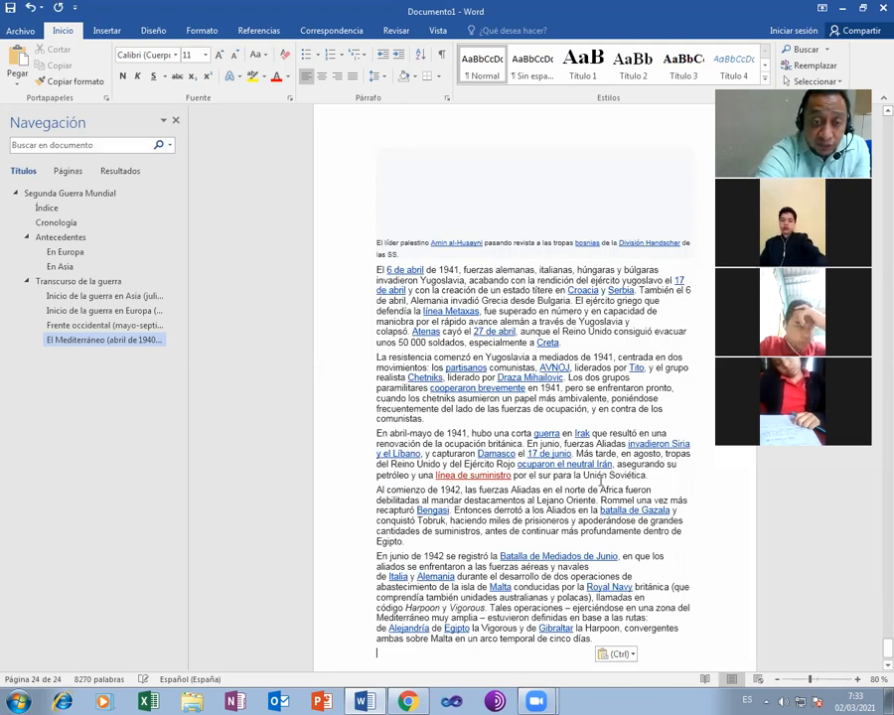
Look through the pasted article from its end back to the first page, checking its headings, links and image placeholders
{"action": "scroll", "coordinate": [600, 481], "scroll_direction": "up", "scroll_amount": 4}
{"action": "scroll", "coordinate": [600, 480], "scroll_direction": "up", "scroll_amount": 5}
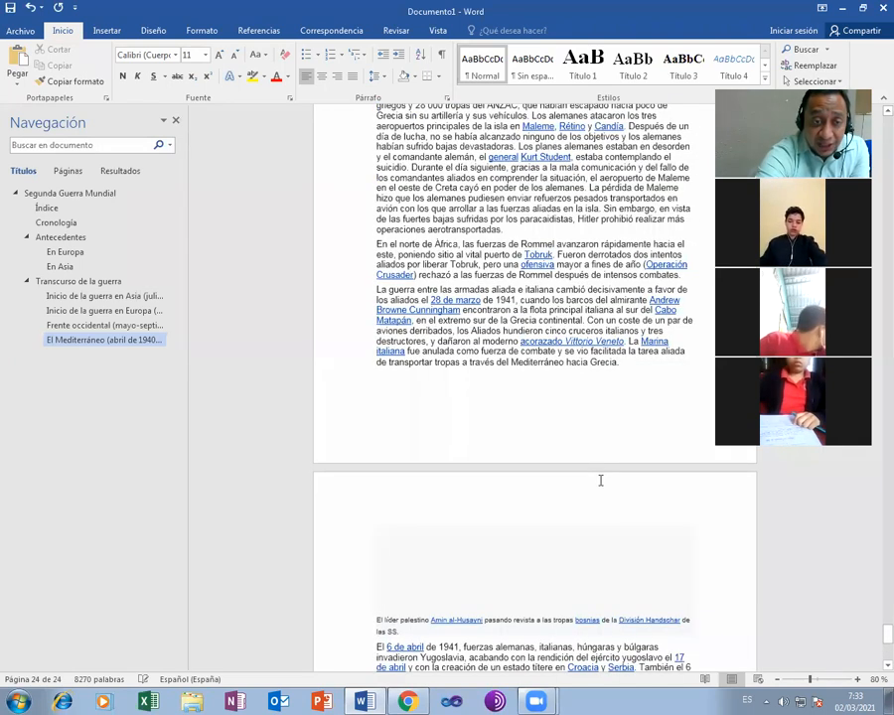
{"action": "scroll", "coordinate": [600, 480], "scroll_direction": "up", "scroll_amount": 10}
{"action": "scroll", "coordinate": [603, 462], "scroll_direction": "up", "scroll_amount": 2}
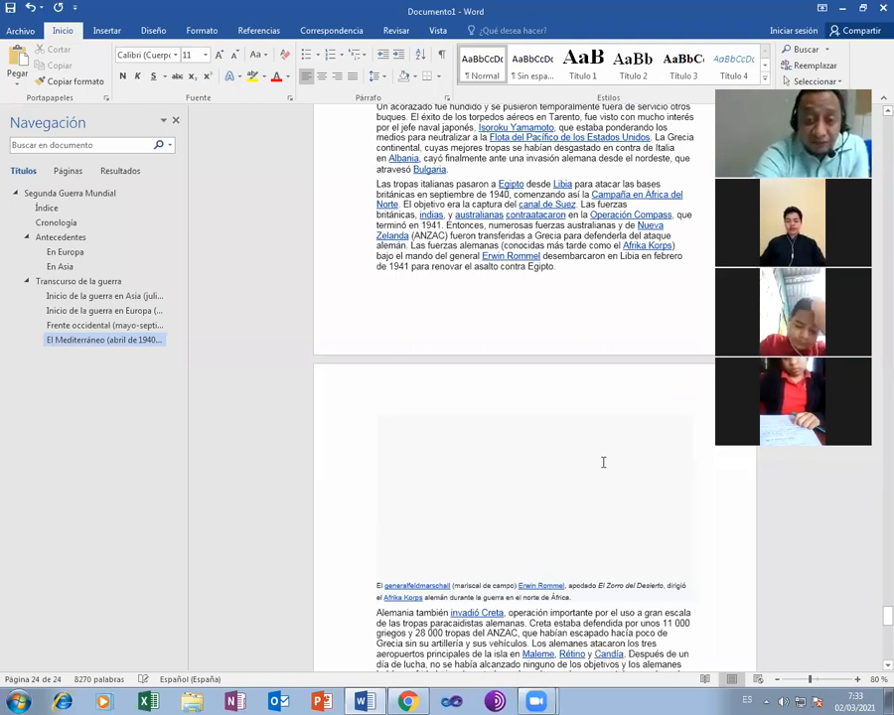
{"action": "scroll", "coordinate": [603, 462], "scroll_direction": "up", "scroll_amount": 2}
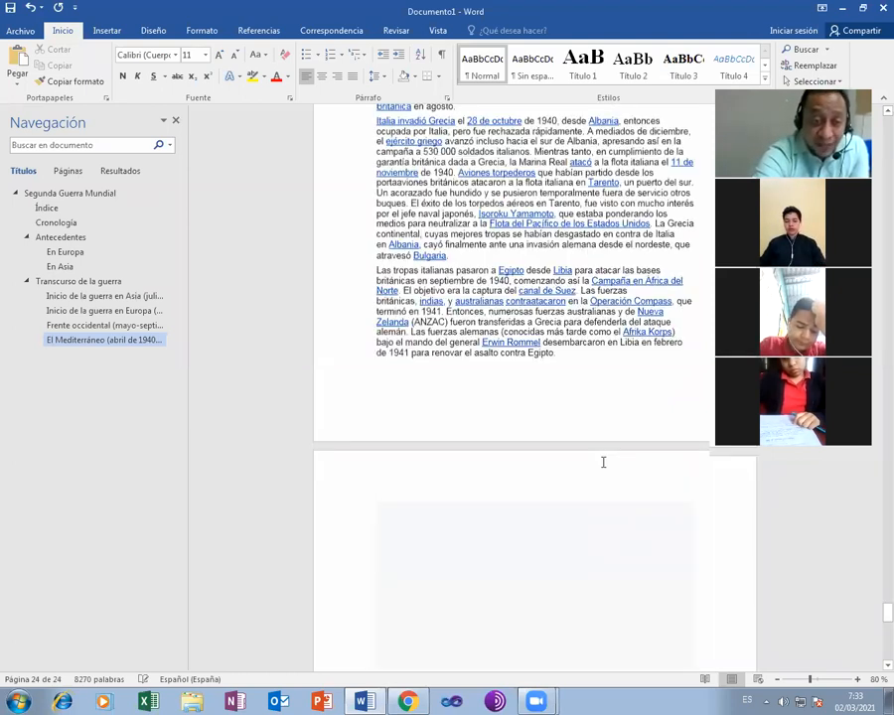
{"action": "scroll", "coordinate": [603, 462], "scroll_direction": "up", "scroll_amount": 6}
{"action": "scroll", "coordinate": [603, 462], "scroll_direction": "up", "scroll_amount": 5}
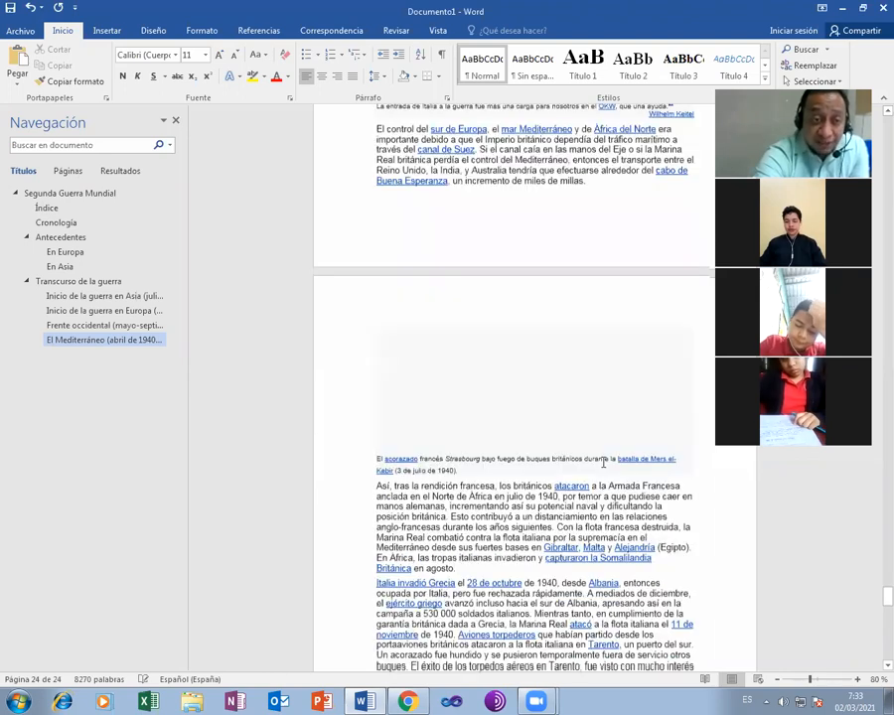
{"action": "scroll", "coordinate": [603, 462], "scroll_direction": "up", "scroll_amount": 12}
{"action": "scroll", "coordinate": [602, 462], "scroll_direction": "up", "scroll_amount": 4}
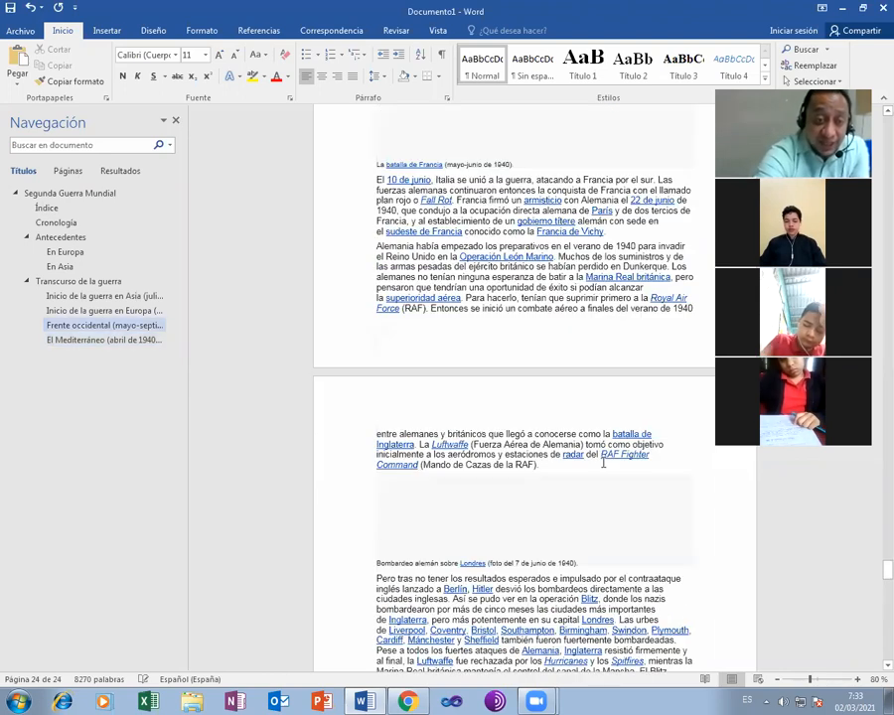
{"action": "scroll", "coordinate": [603, 462], "scroll_direction": "up", "scroll_amount": 11}
{"action": "scroll", "coordinate": [603, 462], "scroll_direction": "up", "scroll_amount": 9}
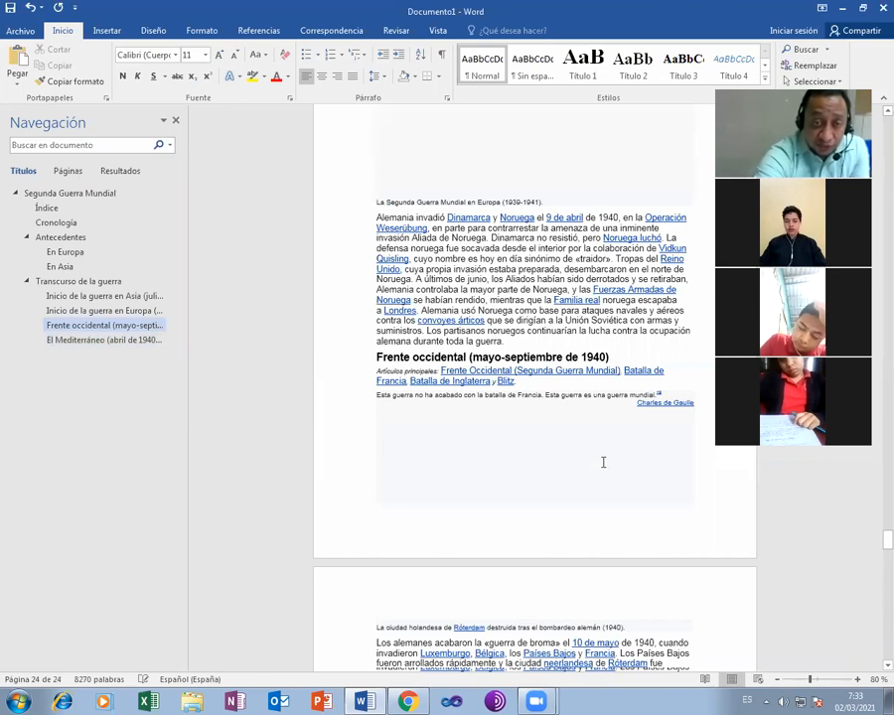
{"action": "scroll", "coordinate": [603, 462], "scroll_direction": "up", "scroll_amount": 15}
{"action": "scroll", "coordinate": [603, 462], "scroll_direction": "up", "scroll_amount": 6}
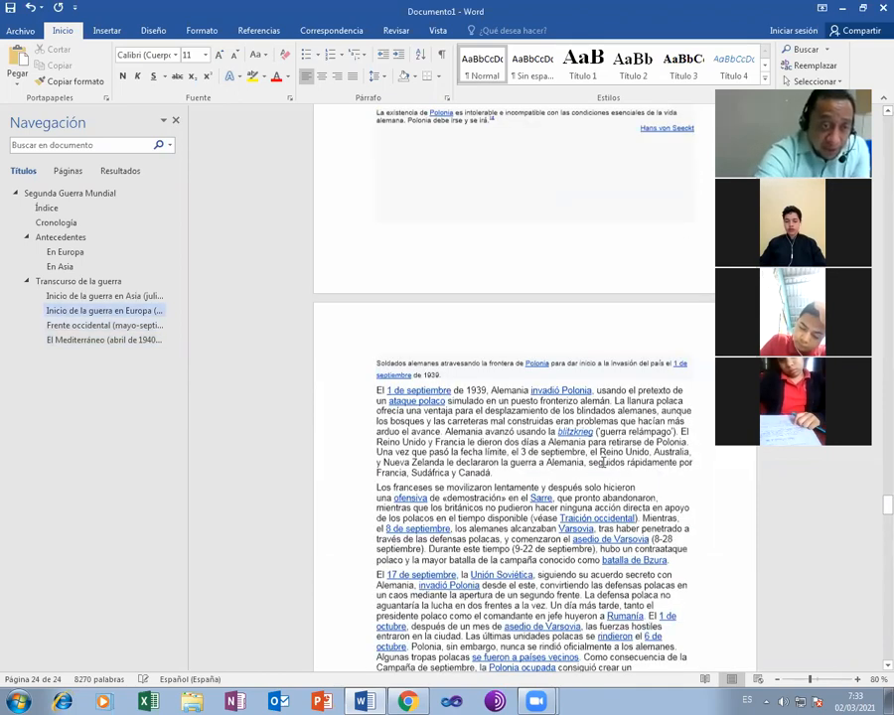
{"action": "scroll", "coordinate": [603, 462], "scroll_direction": "up", "scroll_amount": 12}
{"action": "scroll", "coordinate": [602, 462], "scroll_direction": "up", "scroll_amount": 12}
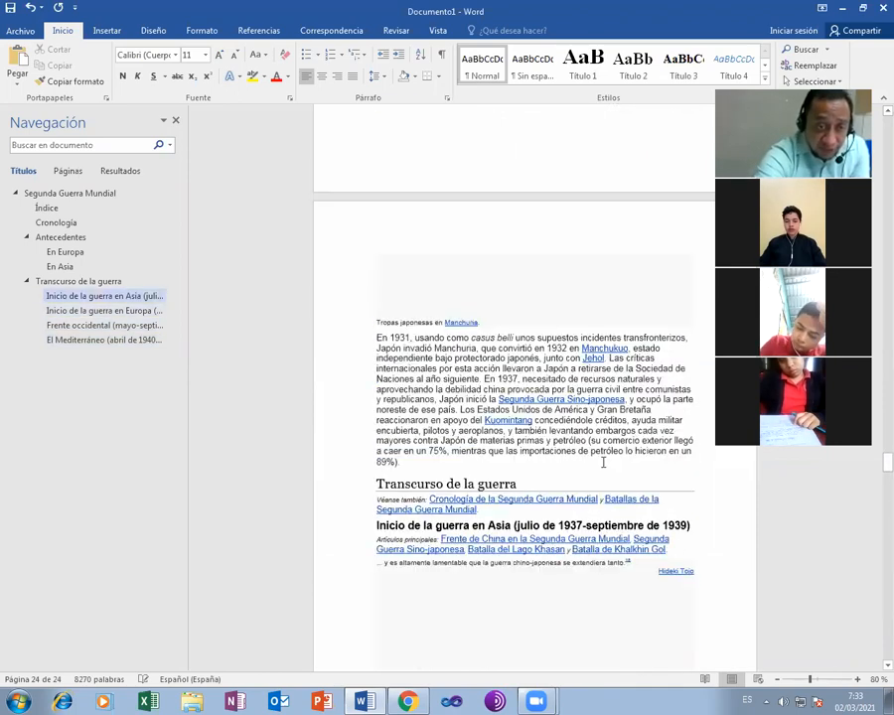
{"action": "scroll", "coordinate": [603, 462], "scroll_direction": "up", "scroll_amount": 9}
{"action": "scroll", "coordinate": [603, 462], "scroll_direction": "up", "scroll_amount": 12}
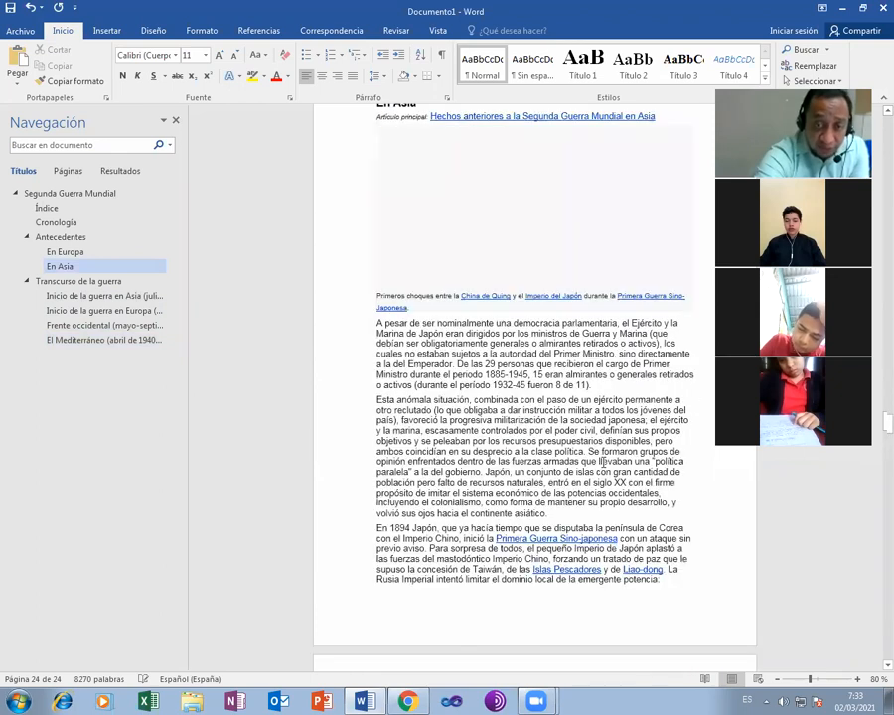
{"action": "scroll", "coordinate": [603, 462], "scroll_direction": "up", "scroll_amount": 12}
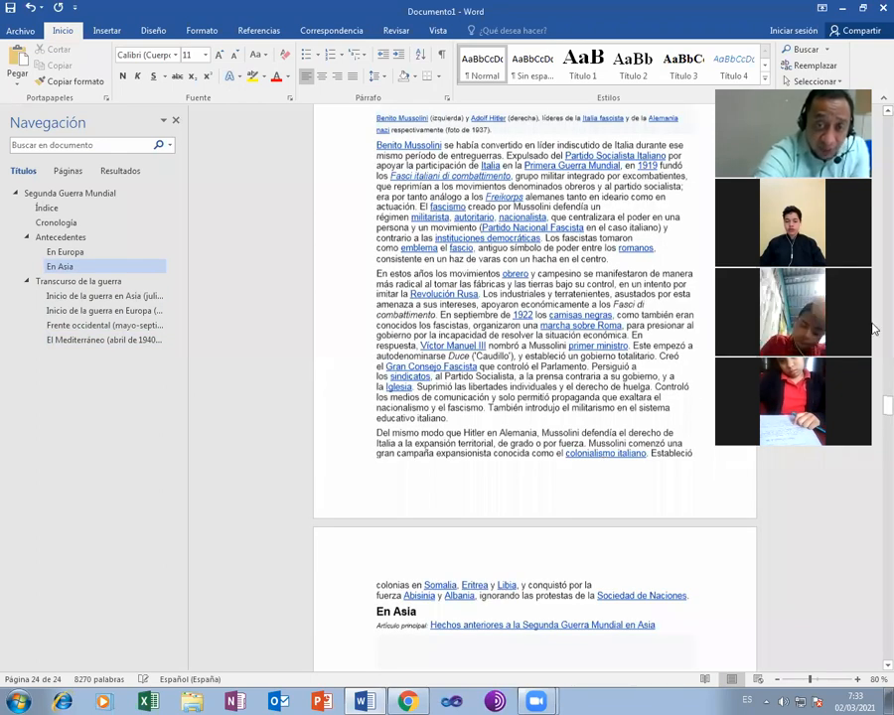
{"action": "left_click_drag", "start_coordinate": [873, 329], "coordinate": [874, 106]}
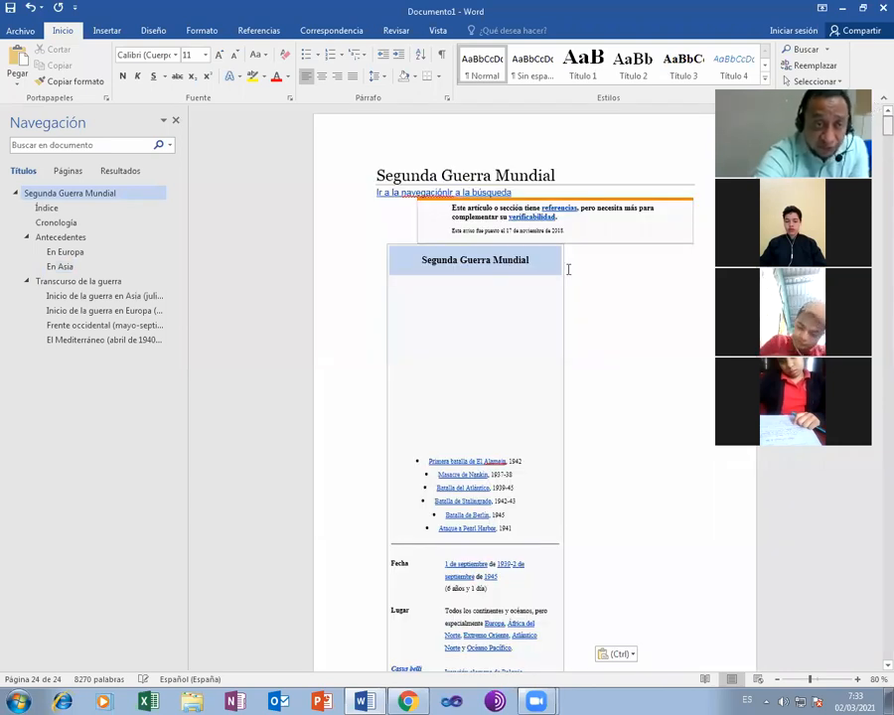
Clear the verifiability notice's text and delete the Segunda Guerra Mundial infobox table below the article title
{"action": "left_click", "coordinate": [414, 198]}
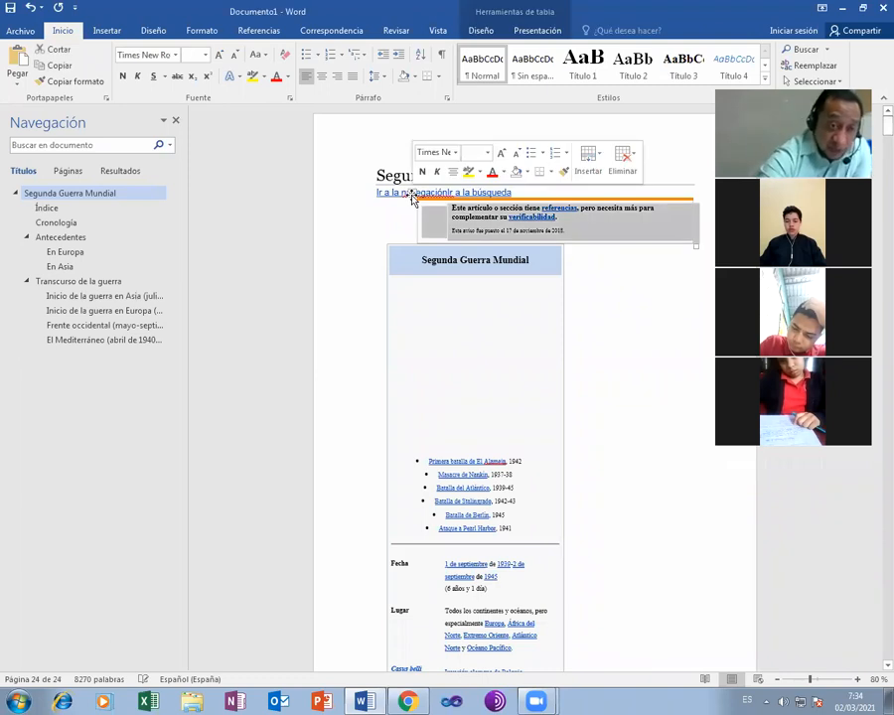
{"action": "key", "text": "Delete"}
{"action": "left_click", "coordinate": [396, 236]}
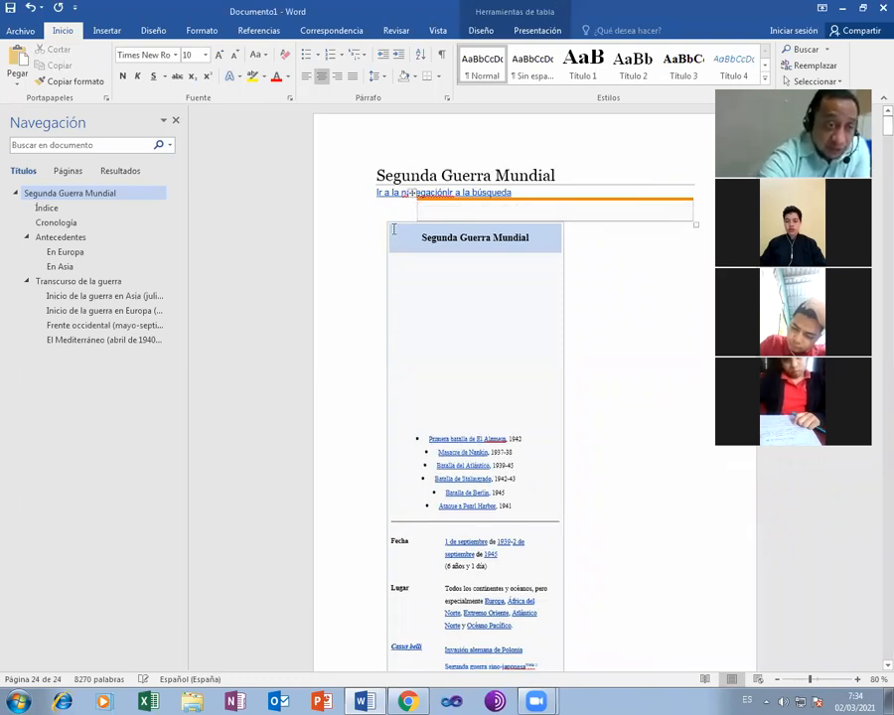
{"action": "left_click", "coordinate": [382, 218]}
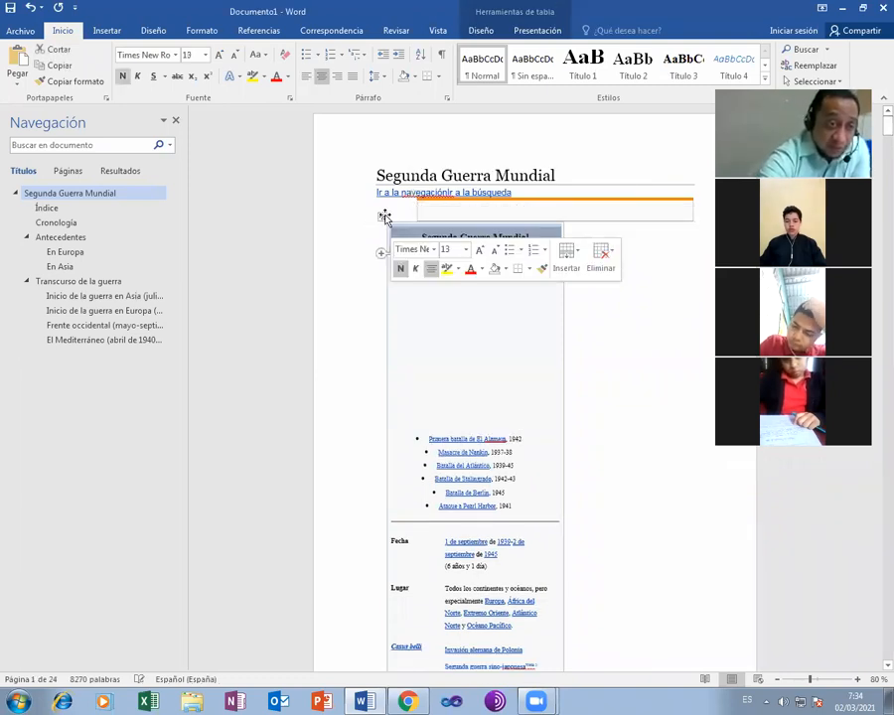
{"action": "left_click", "coordinate": [382, 218]}
{"action": "key", "text": "Delete"}
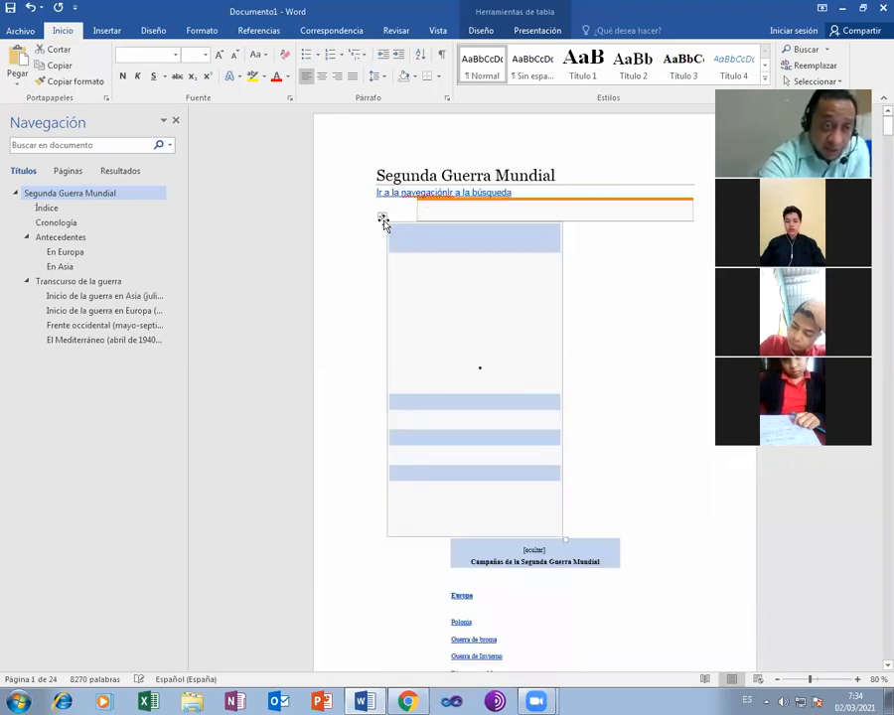
{"action": "left_click", "coordinate": [382, 215]}
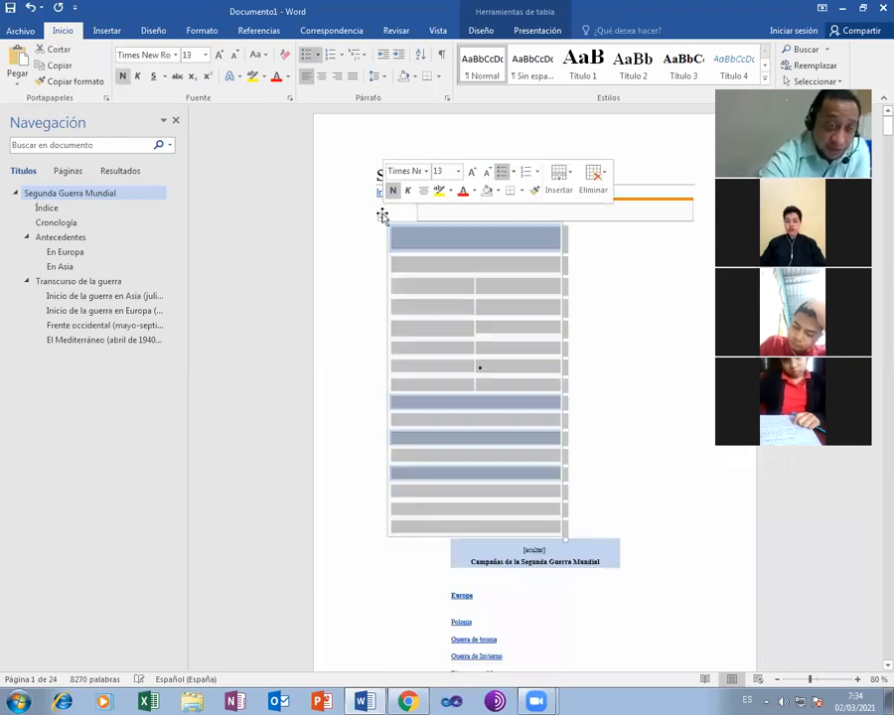
{"action": "key", "text": "Delete"}
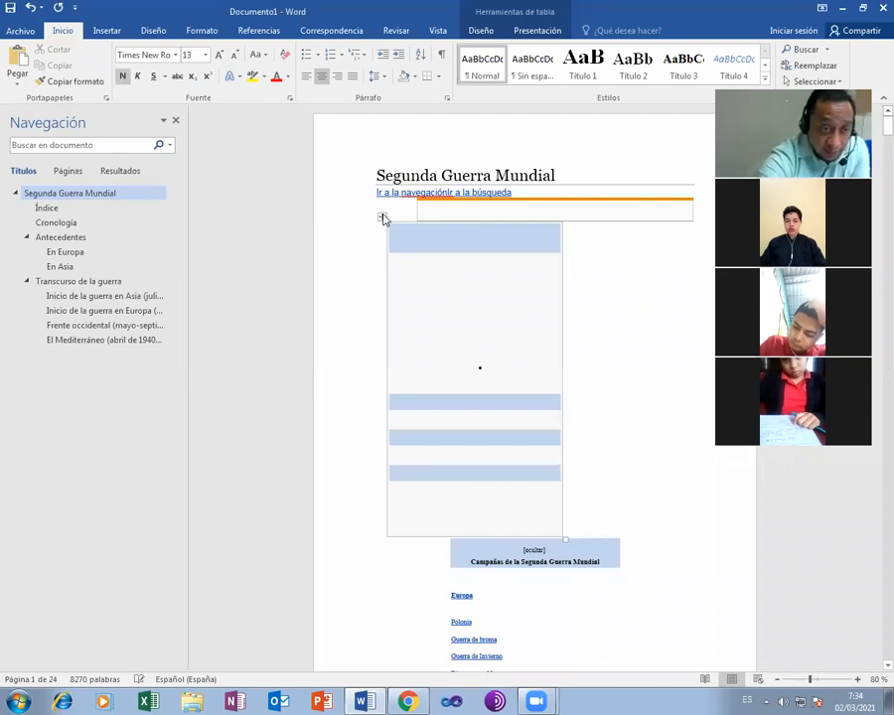
{"action": "right_click", "coordinate": [383, 214]}
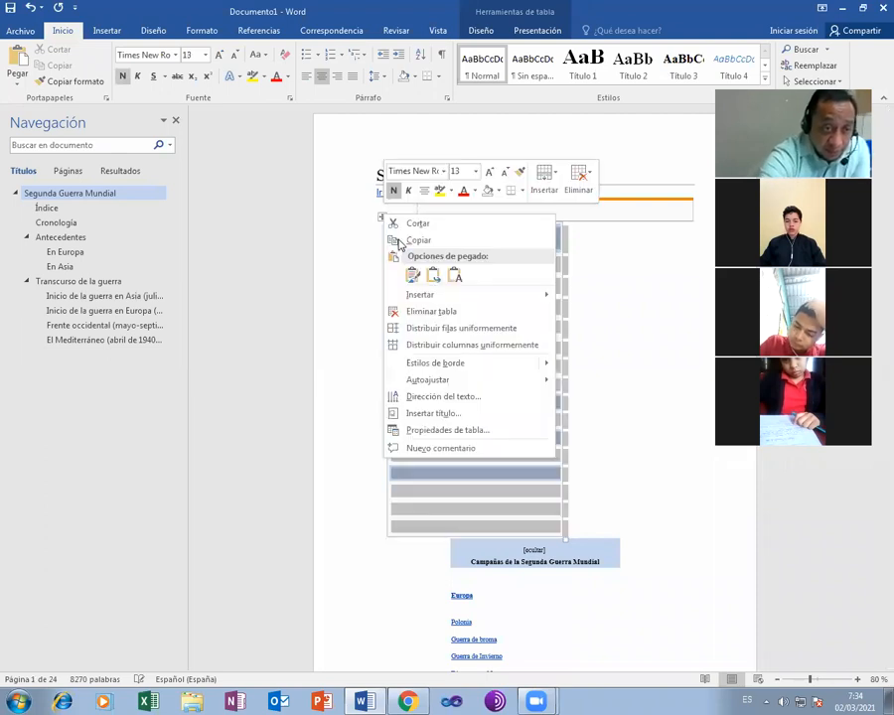
{"action": "left_click", "coordinate": [431, 312]}
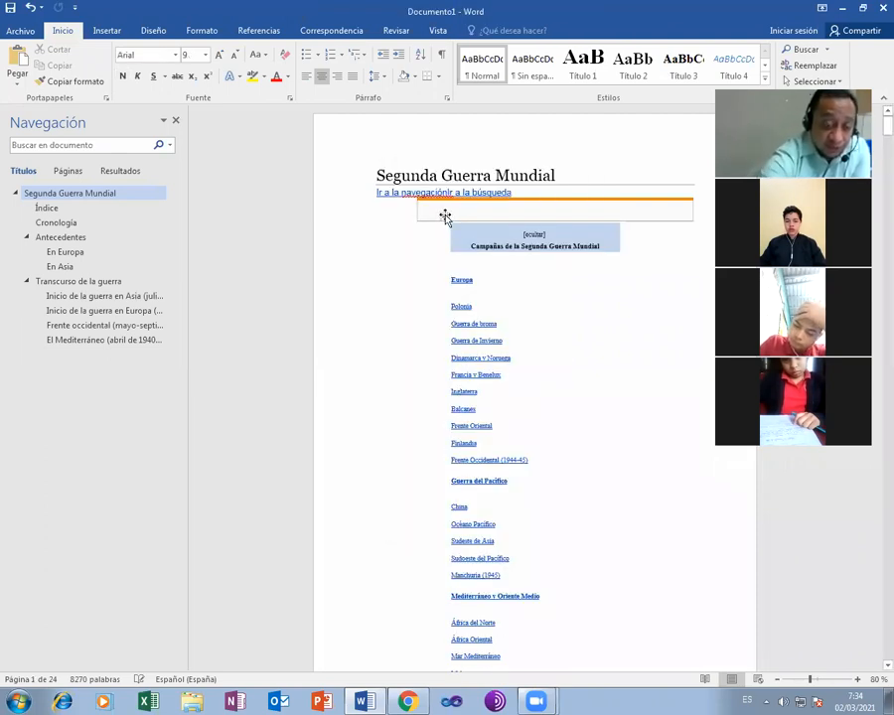
Empty and delete the Campañas de la Segunda Guerra Mundial table above the introductory paragraph
{"action": "left_click", "coordinate": [445, 218]}
{"action": "key", "text": "Delete"}
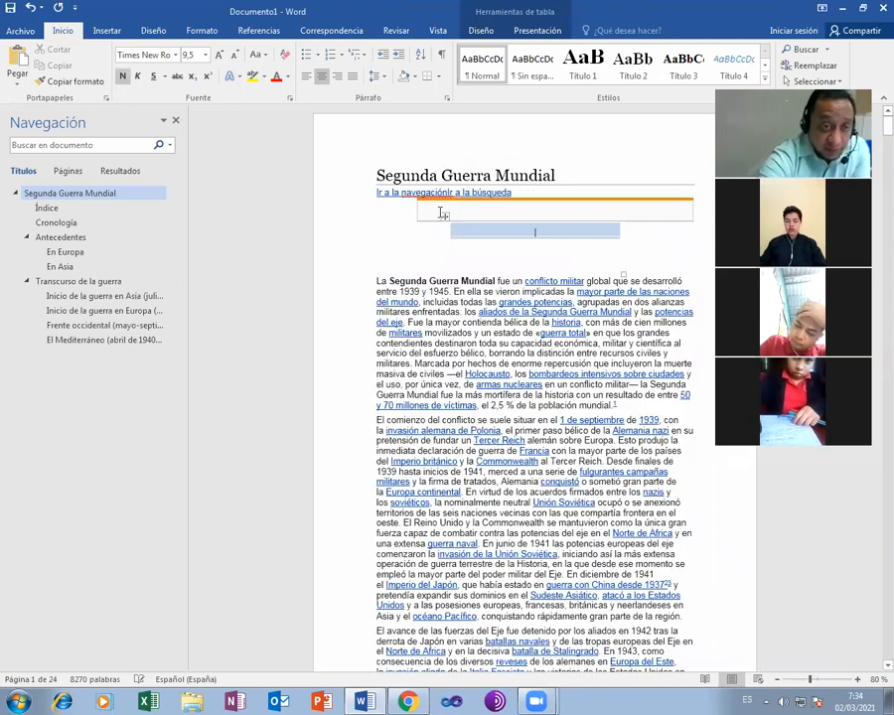
{"action": "left_click", "coordinate": [445, 217]}
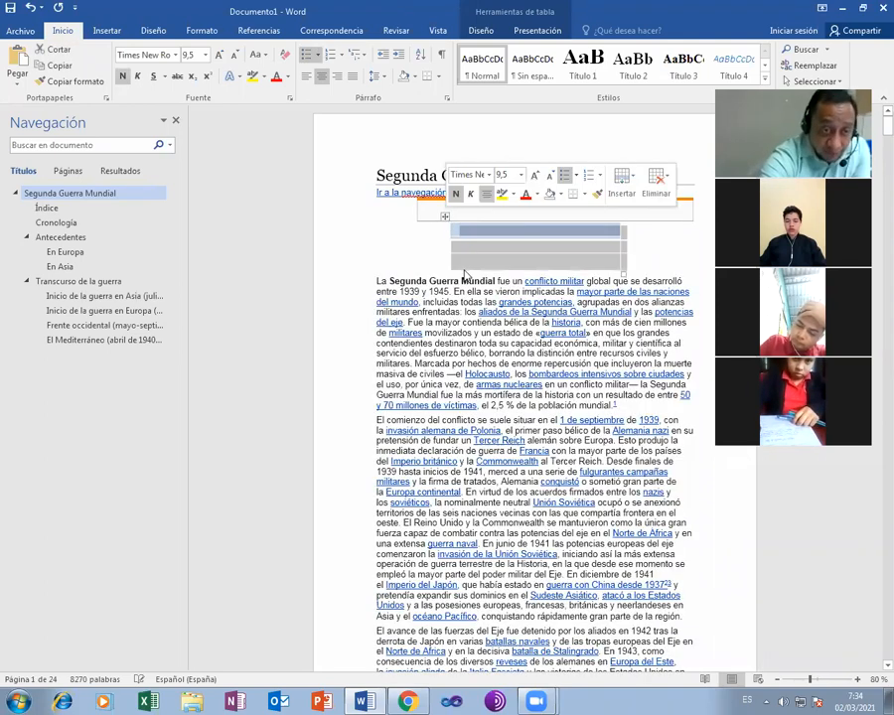
{"action": "right_click", "coordinate": [445, 217]}
{"action": "left_click", "coordinate": [492, 315]}
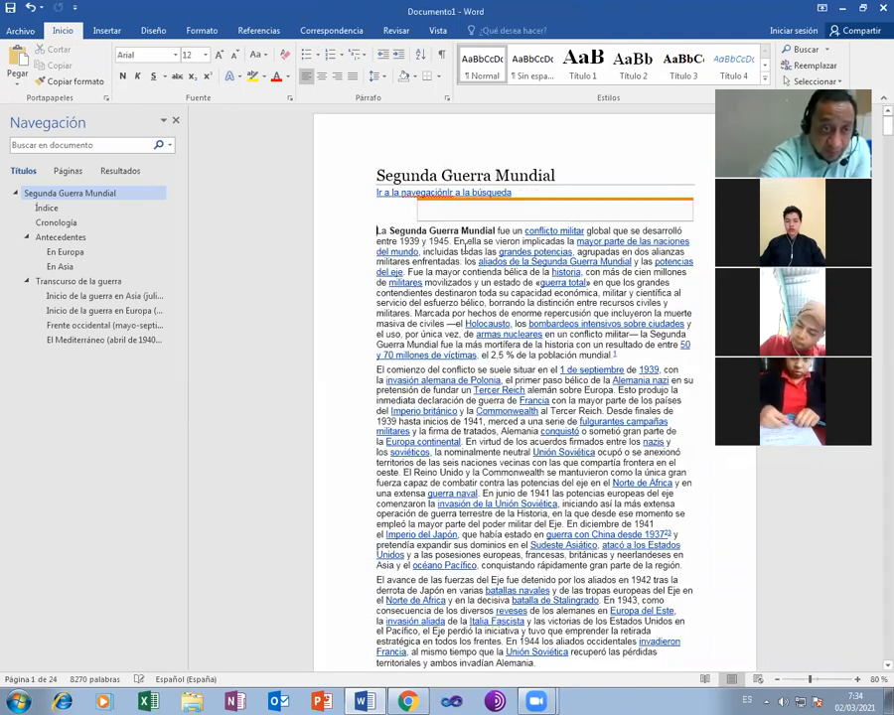
Delete the emptied notice table with the orange upper border beneath the article title
{"action": "left_click", "coordinate": [416, 195]}
{"action": "right_click", "coordinate": [416, 195]}
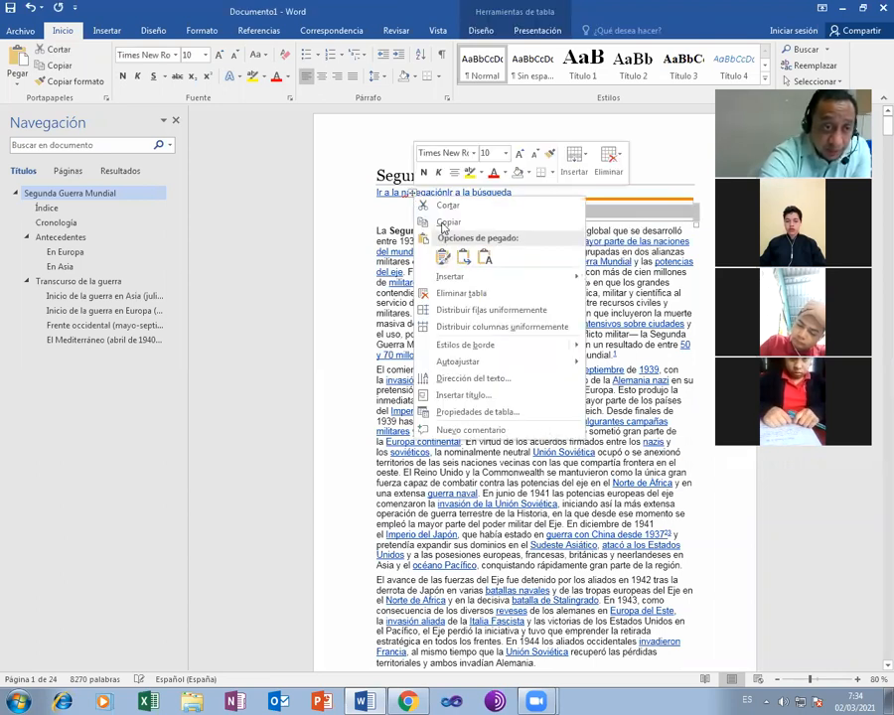
{"action": "left_click", "coordinate": [452, 296]}
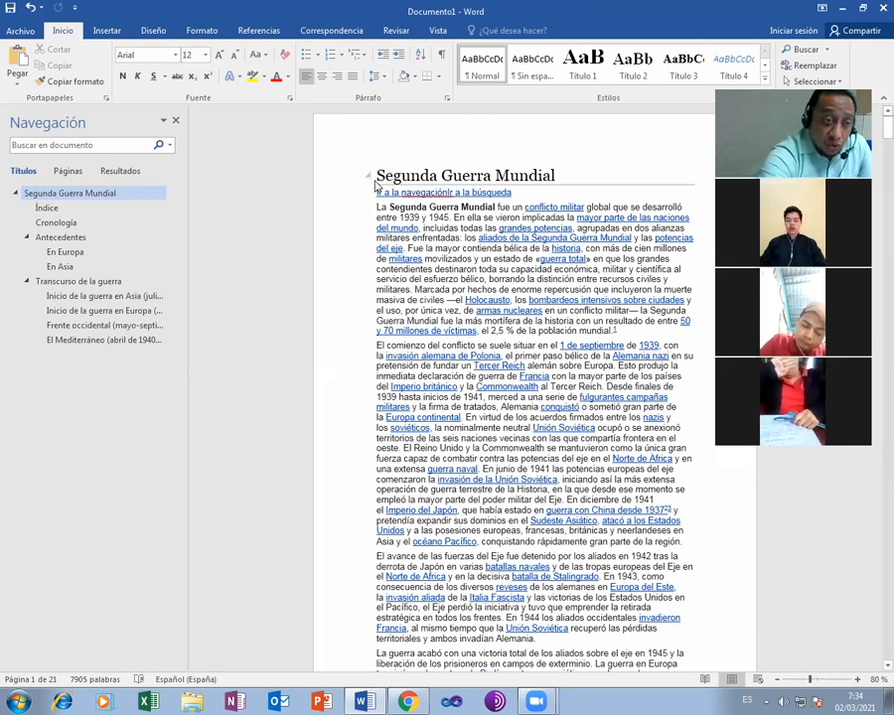
Examine the cleaned article's introduction and its Índice list up to the Cronología section, then return to the title
{"action": "left_click_drag", "start_coordinate": [378, 173], "coordinate": [558, 448]}
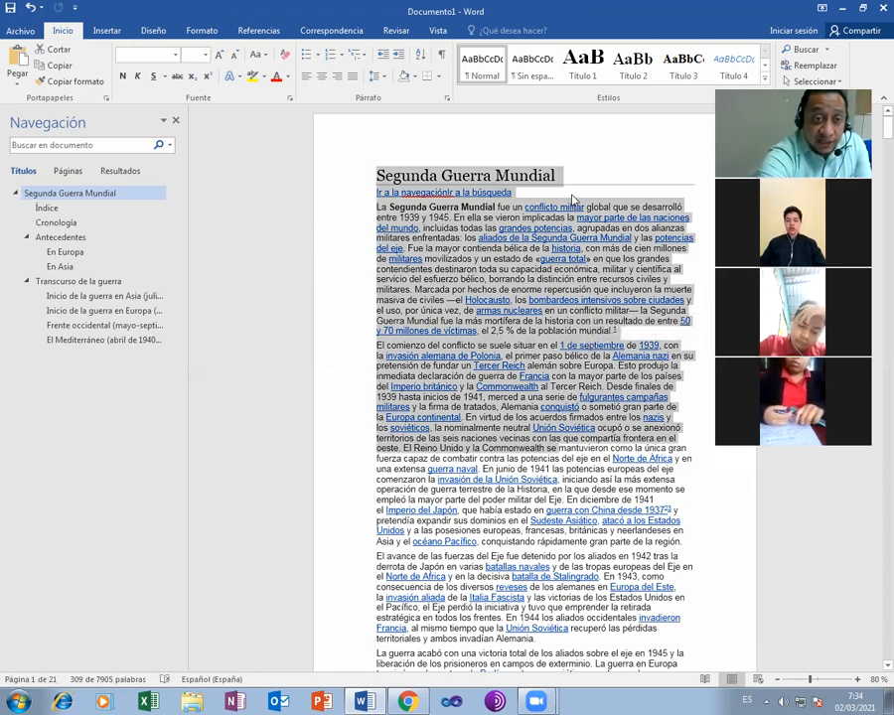
{"action": "left_click", "coordinate": [544, 206]}
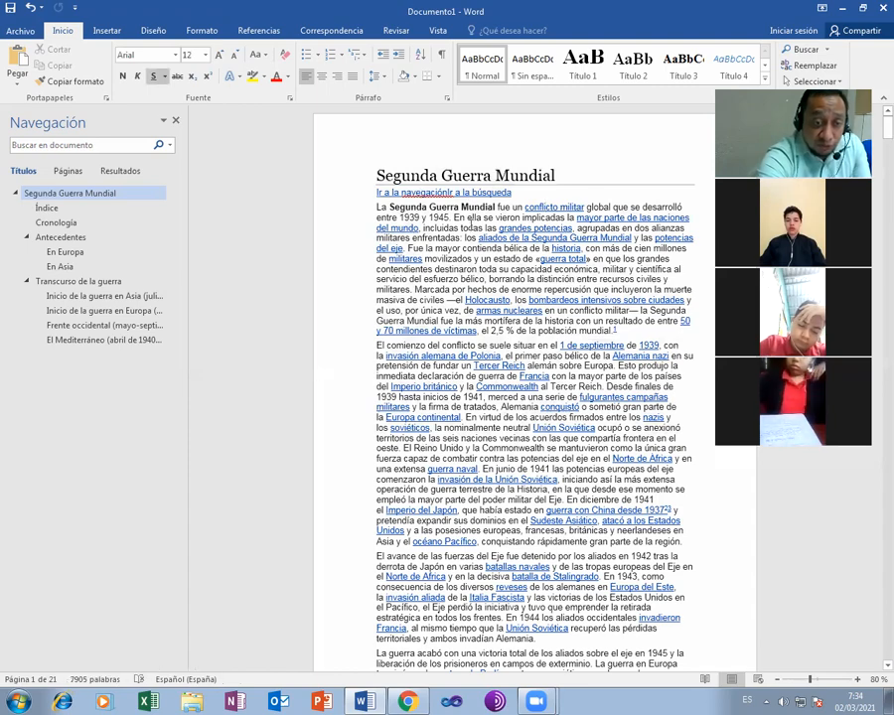
{"action": "scroll", "coordinate": [467, 249], "scroll_direction": "down", "scroll_amount": 1}
{"action": "scroll", "coordinate": [466, 248], "scroll_direction": "down", "scroll_amount": 15}
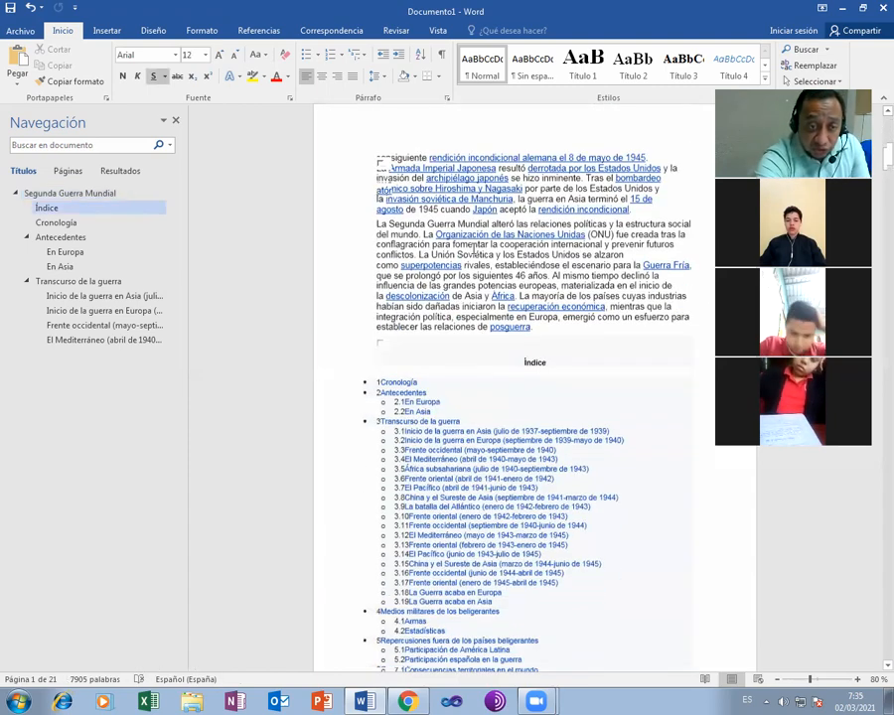
{"action": "scroll", "coordinate": [474, 248], "scroll_direction": "down", "scroll_amount": 6}
{"action": "scroll", "coordinate": [474, 250], "scroll_direction": "up", "scroll_amount": 10}
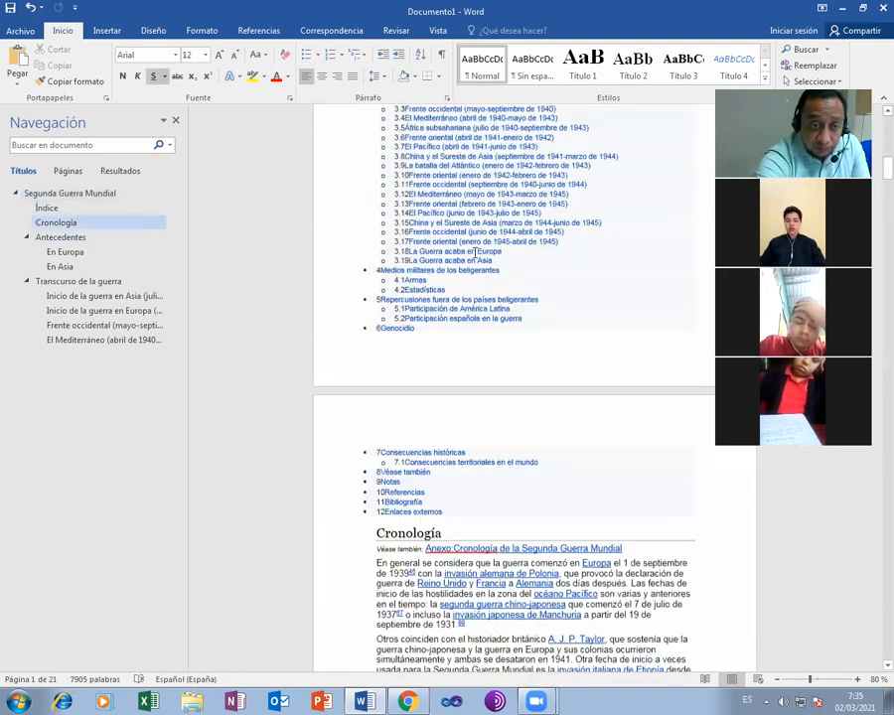
{"action": "scroll", "coordinate": [474, 253], "scroll_direction": "up", "scroll_amount": 4}
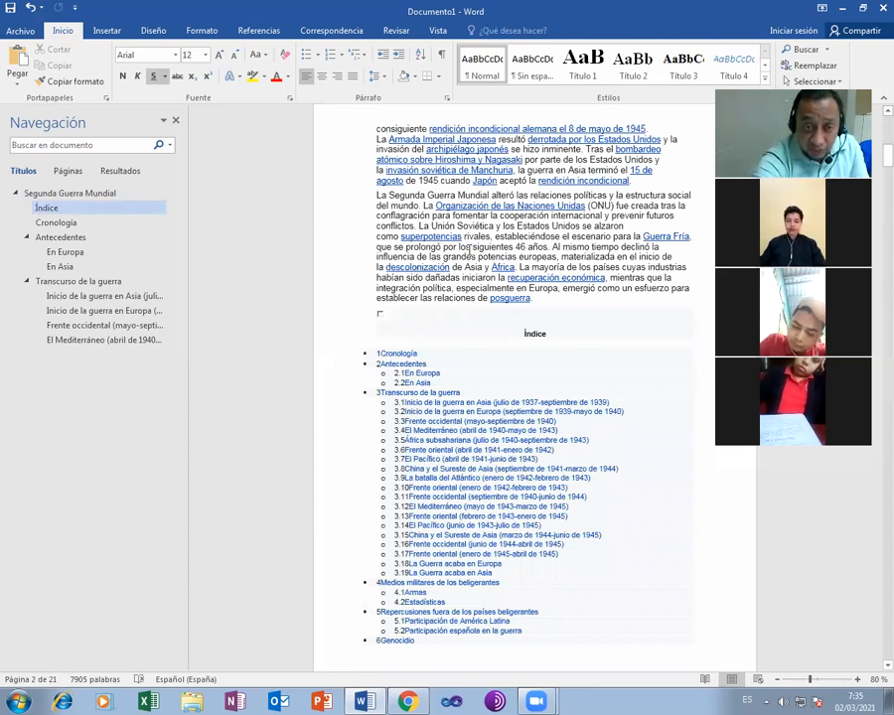
{"action": "left_click", "coordinate": [430, 358]}
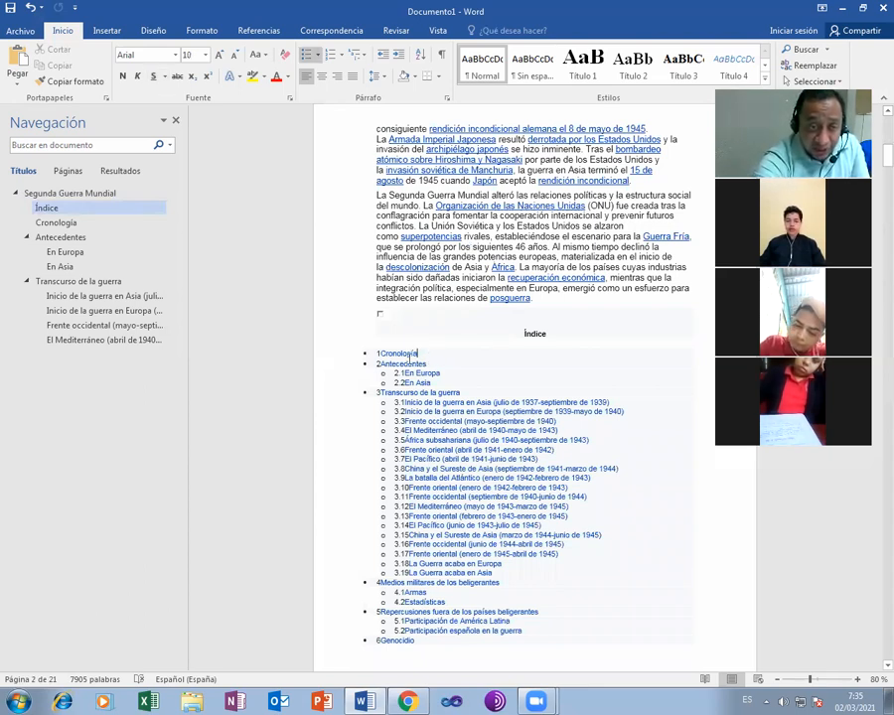
{"action": "left_click_drag", "start_coordinate": [377, 364], "coordinate": [558, 431]}
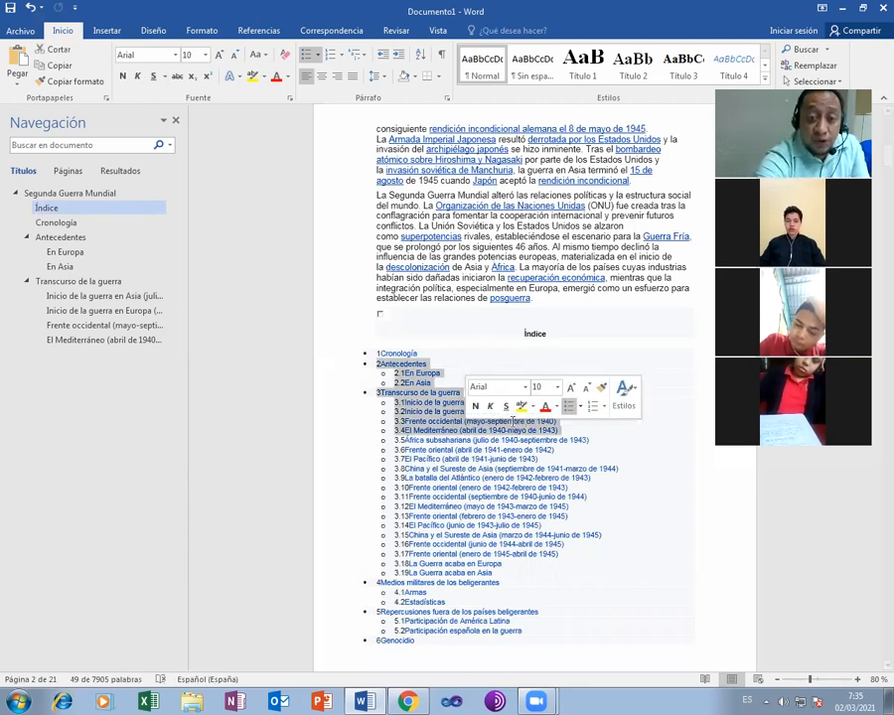
{"action": "scroll", "coordinate": [509, 421], "scroll_direction": "up", "scroll_amount": 15}
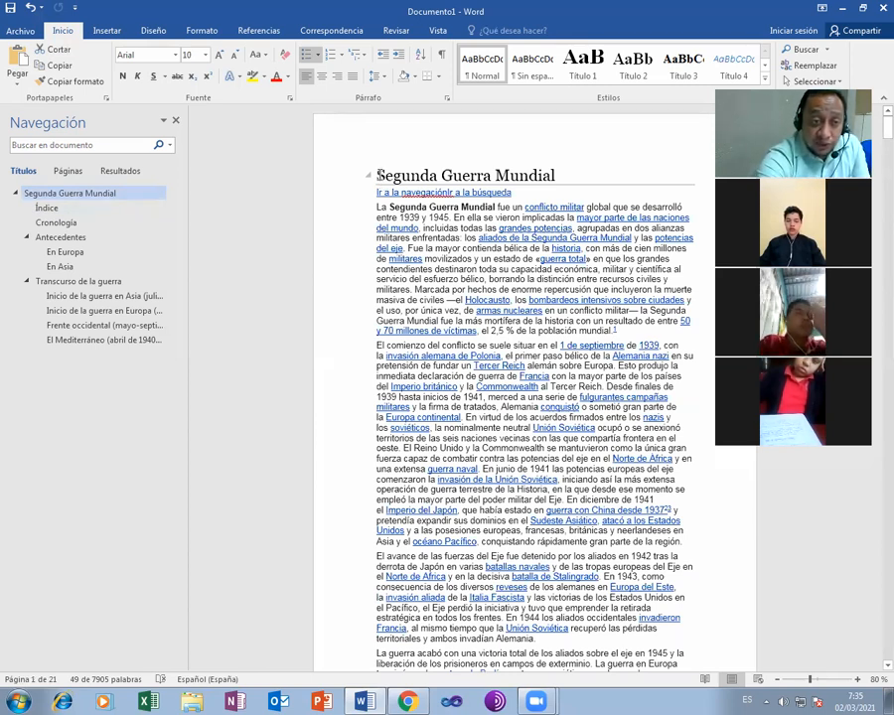
Format the title Segunda Guerra Mundial in Algerian at 28 points with a dark gold font colour
{"action": "left_click_drag", "start_coordinate": [379, 175], "coordinate": [558, 176]}
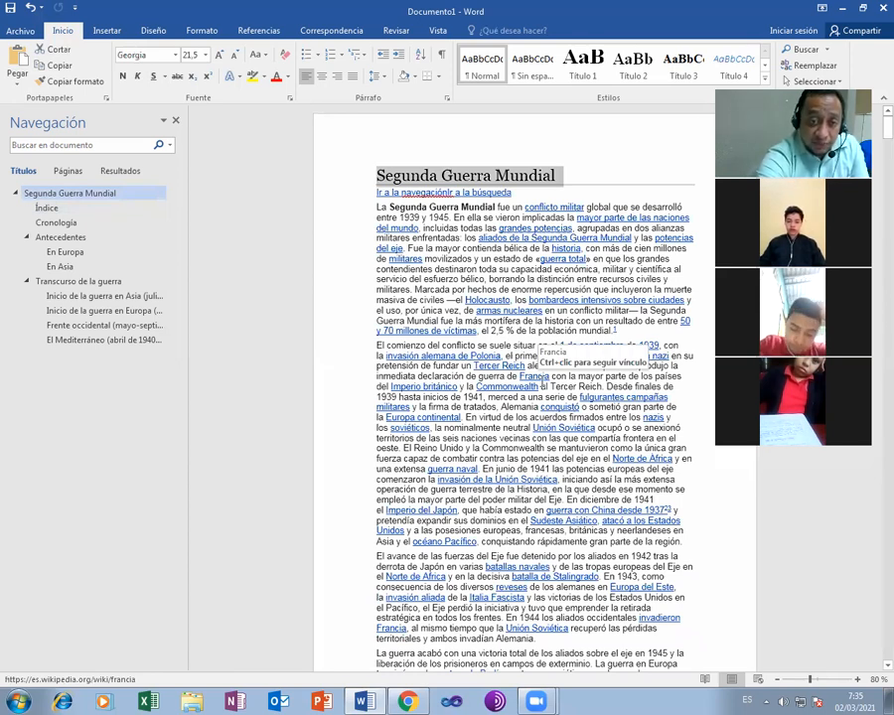
{"action": "left_click", "coordinate": [175, 54]}
{"action": "left_click", "coordinate": [119, 199]}
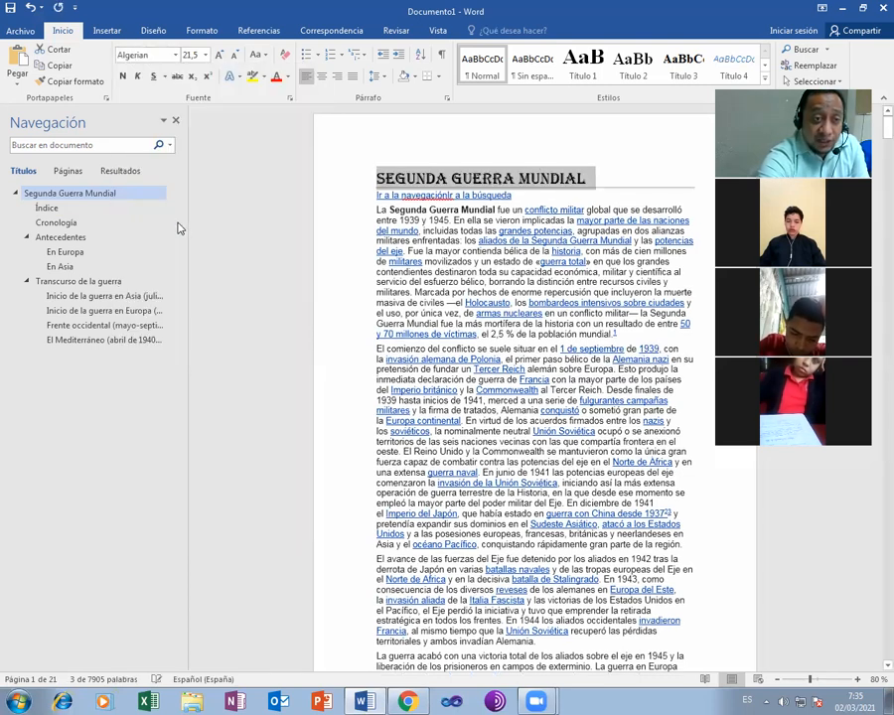
{"action": "left_click", "coordinate": [207, 54]}
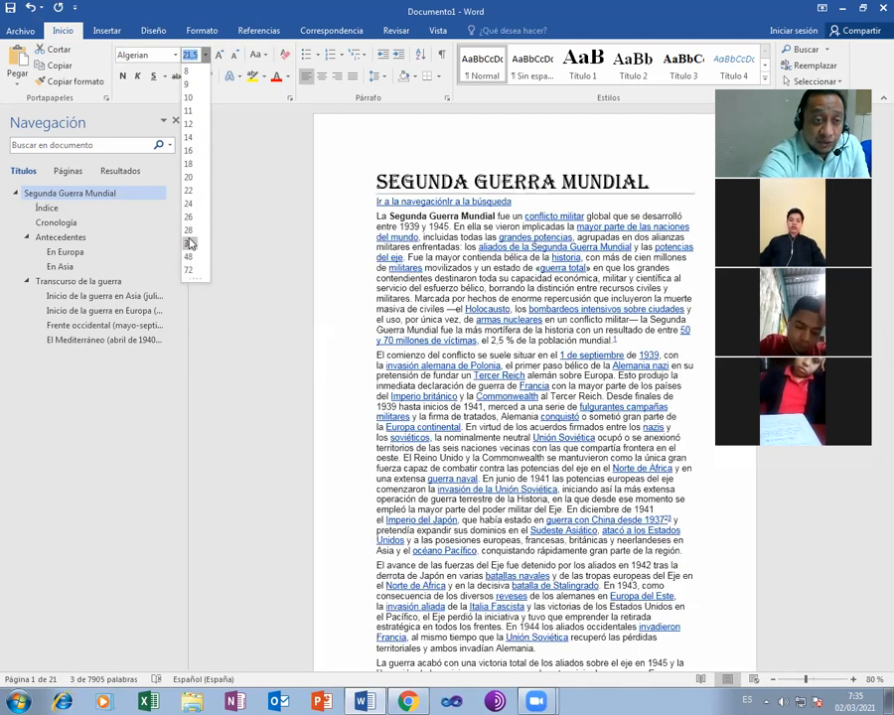
{"action": "left_click", "coordinate": [189, 230]}
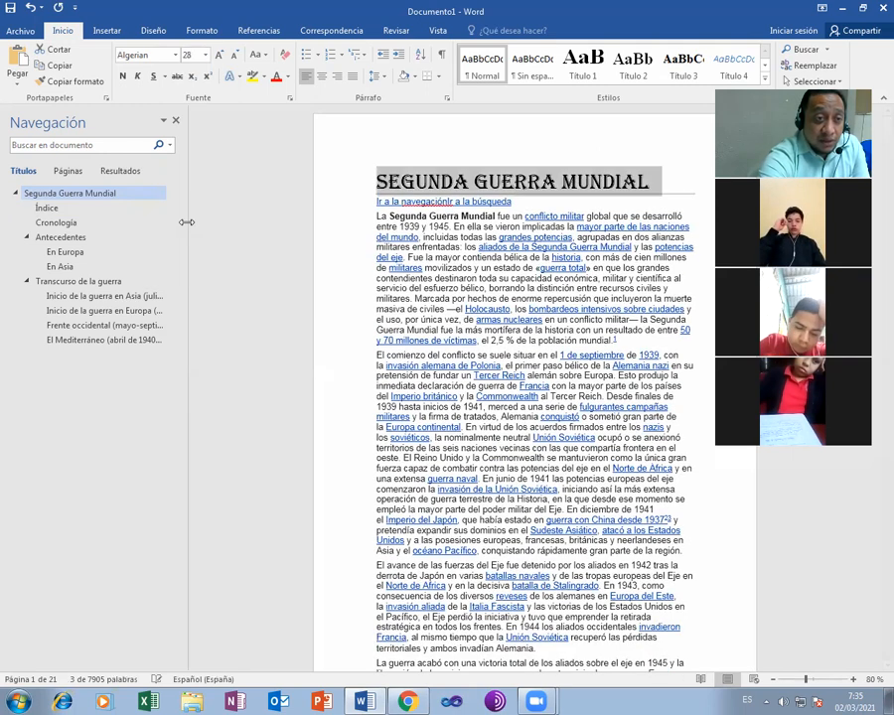
{"action": "left_click", "coordinate": [287, 78]}
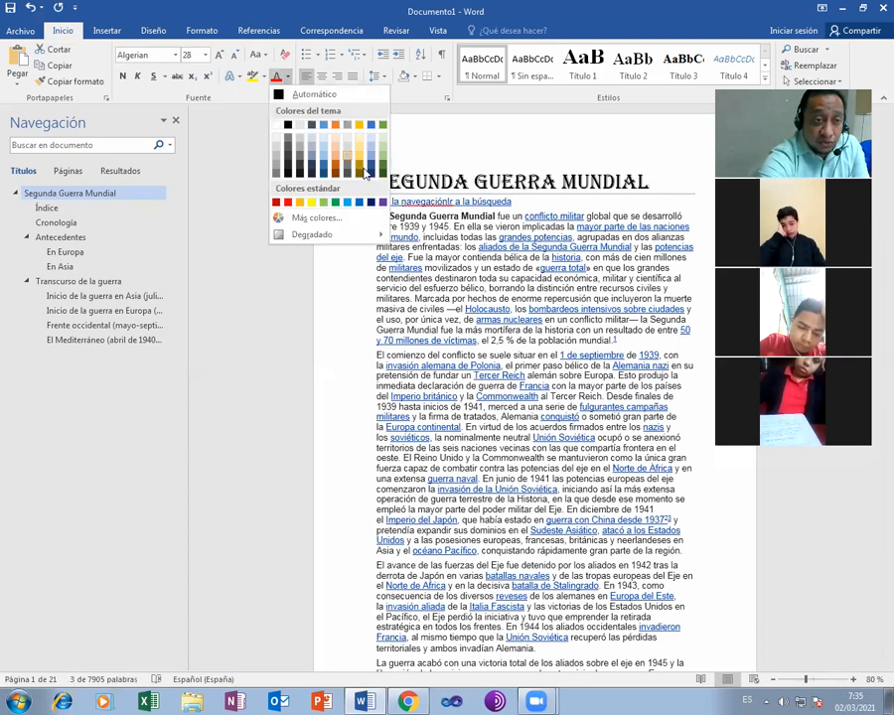
{"action": "left_click", "coordinate": [361, 170]}
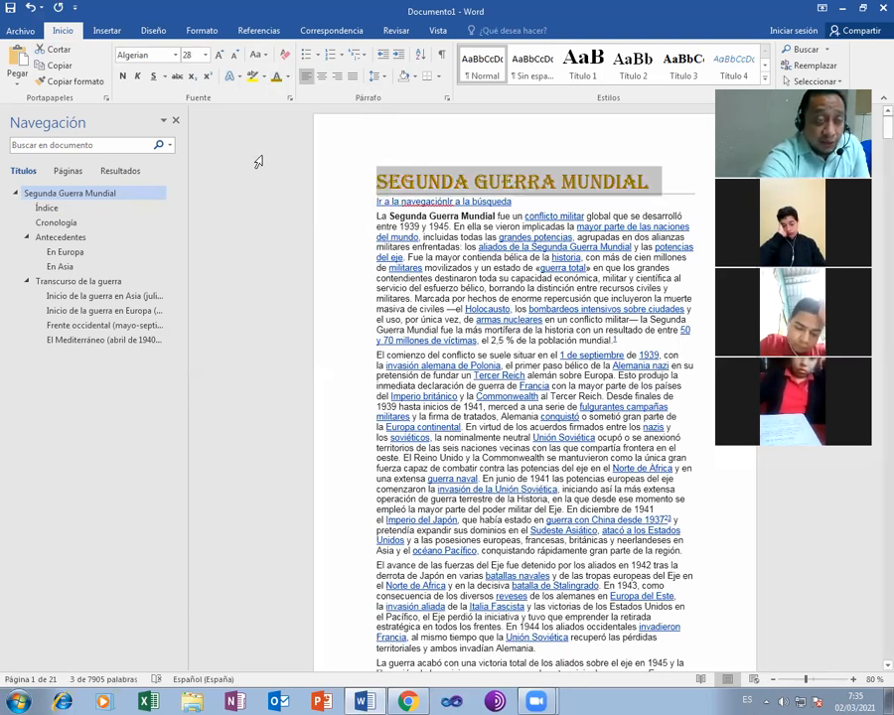
Try right and left alignment on the title and leave it centred
{"action": "left_click", "coordinate": [322, 77]}
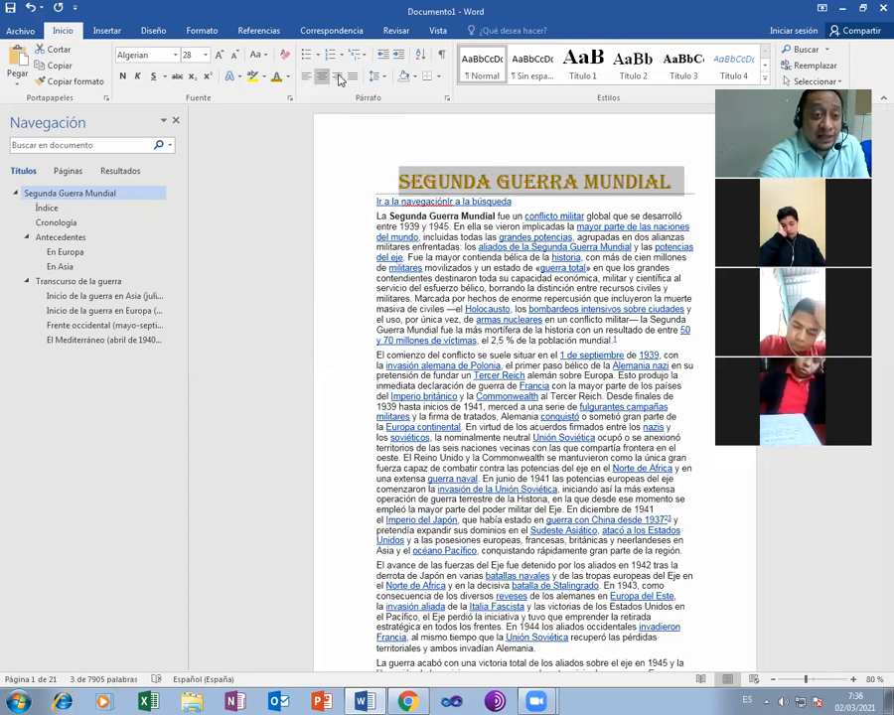
{"action": "left_click", "coordinate": [338, 78]}
{"action": "left_click", "coordinate": [322, 78]}
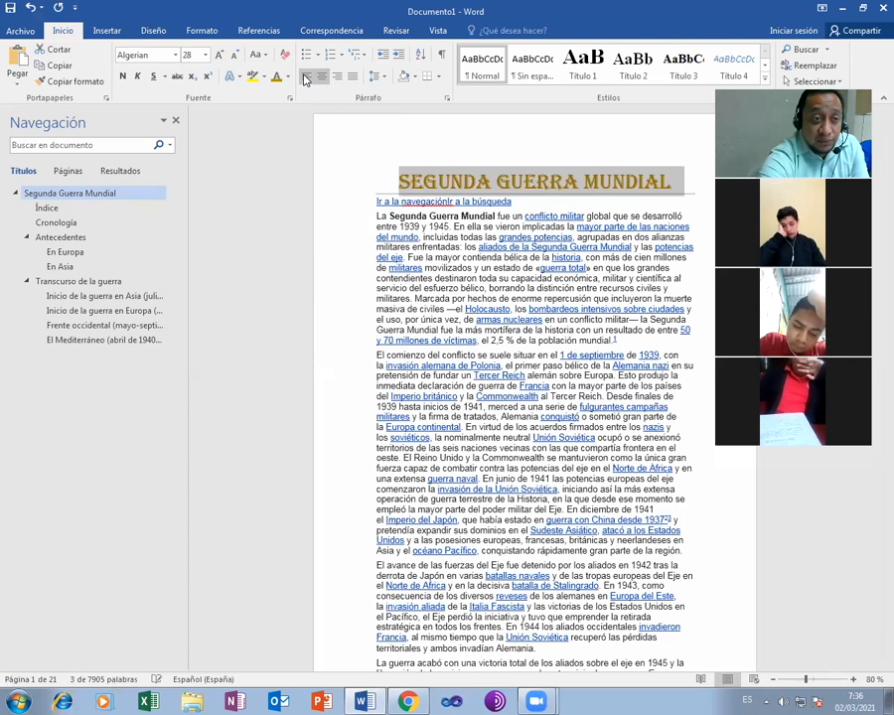
{"action": "left_click", "coordinate": [306, 78]}
{"action": "left_click", "coordinate": [320, 77]}
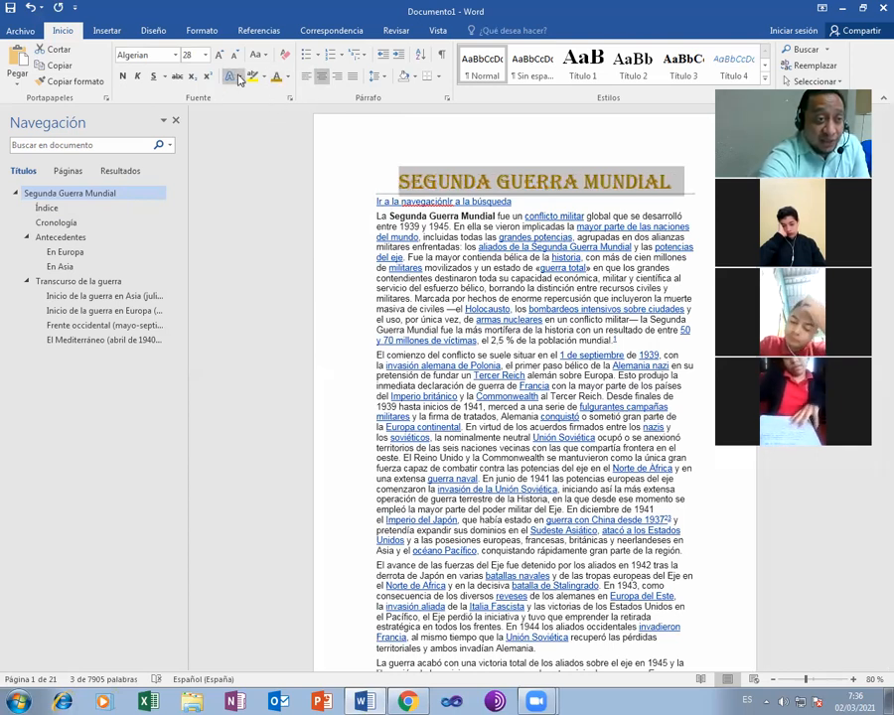
Apply the black text effect with a blue shadow to the title and make it italic and underlined
{"action": "left_click", "coordinate": [238, 78]}
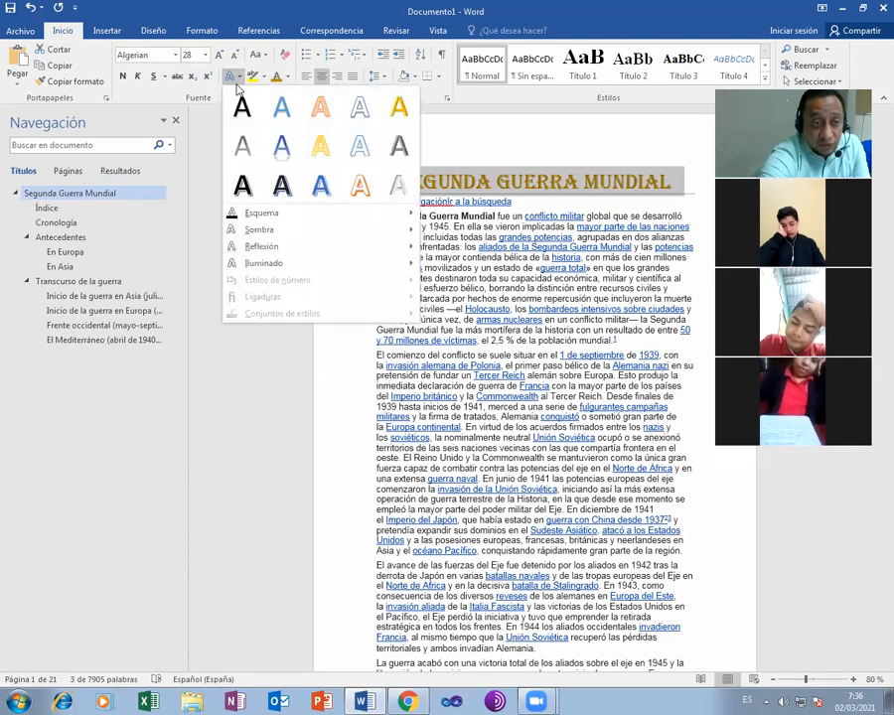
{"action": "left_click", "coordinate": [286, 185]}
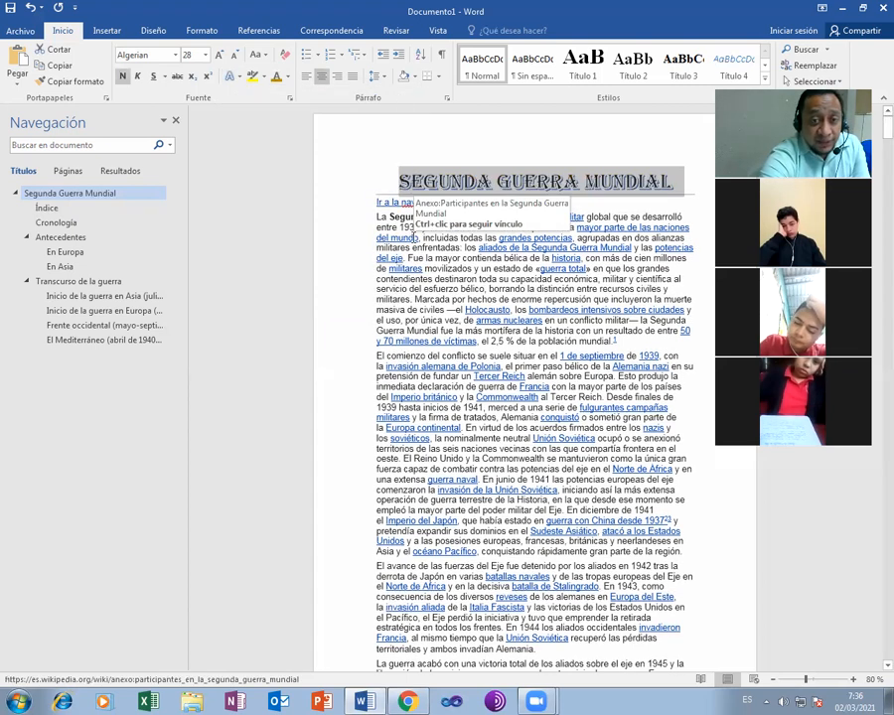
{"action": "left_click", "coordinate": [137, 76]}
{"action": "left_click", "coordinate": [154, 78]}
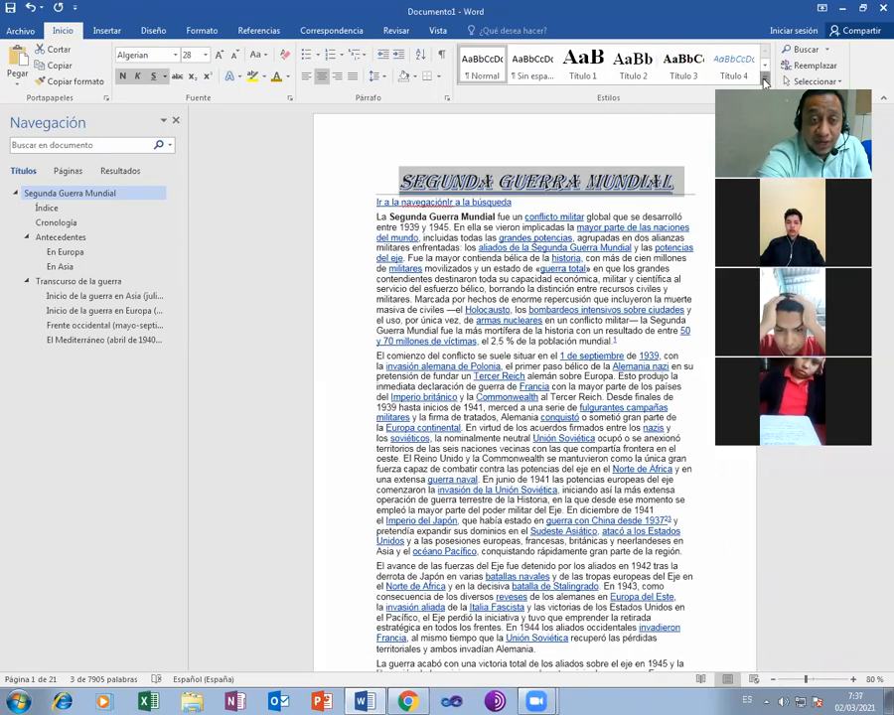
Create a new style from the title's formatting, name it Estilo profe, and open its full formatting settings
{"action": "left_click", "coordinate": [763, 77]}
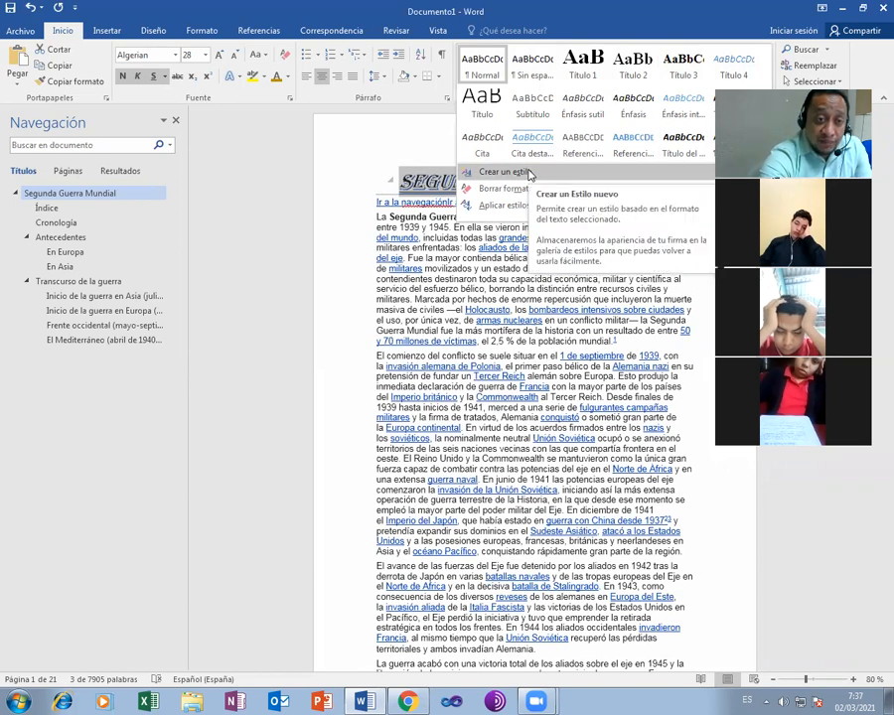
{"action": "left_click", "coordinate": [529, 173]}
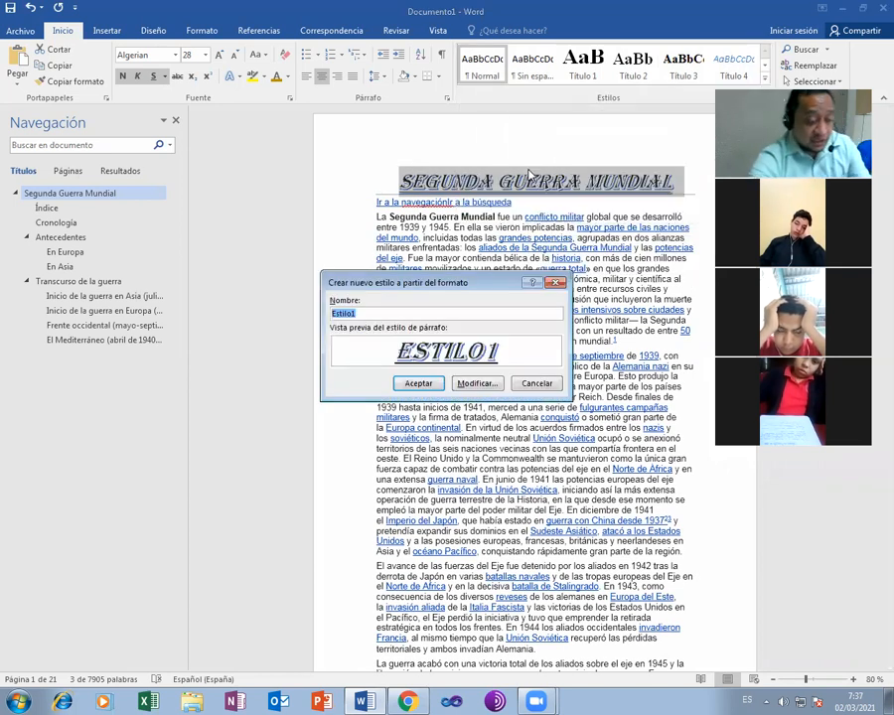
{"action": "key", "text": "Right"}
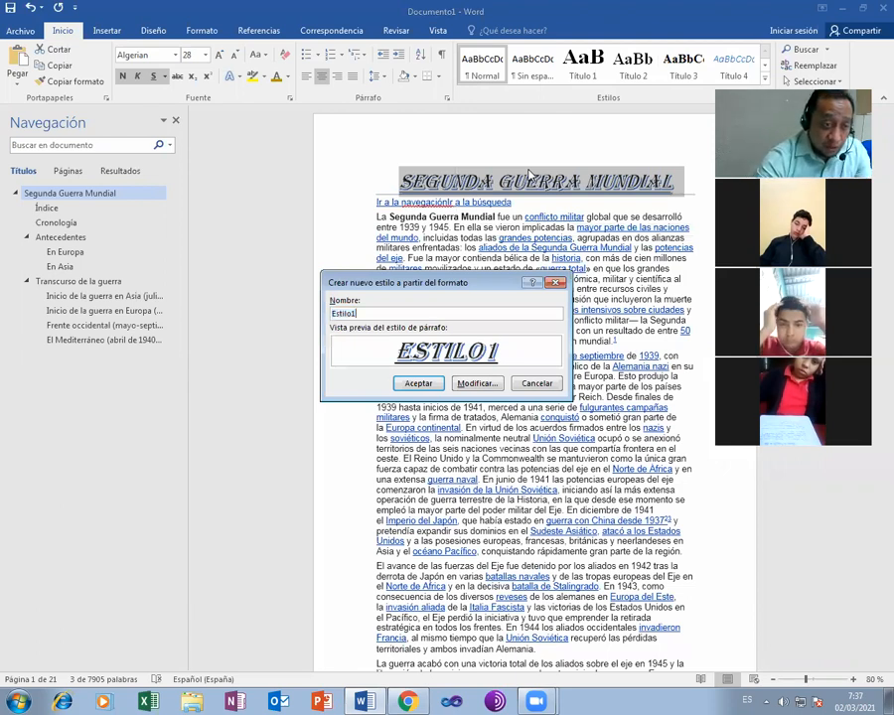
{"action": "key", "text": "BackSpace"}
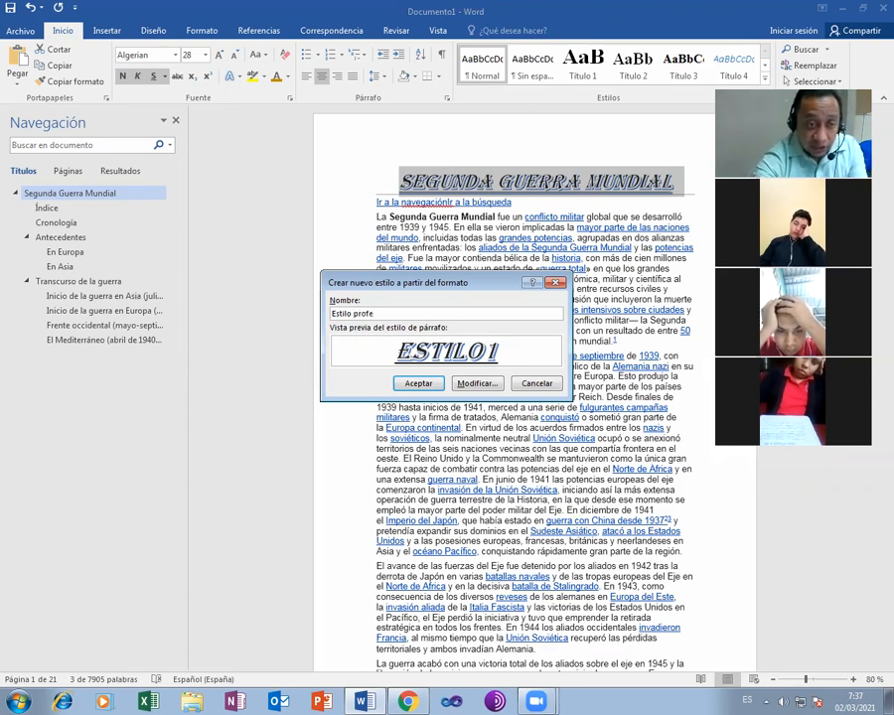
{"action": "left_click", "coordinate": [478, 384]}
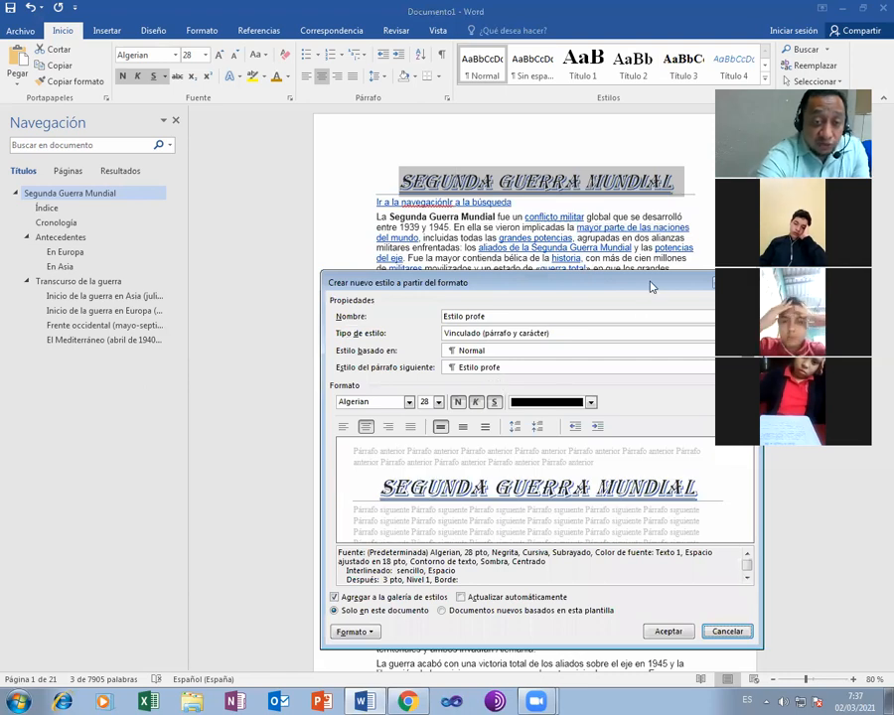
{"action": "left_click_drag", "start_coordinate": [643, 286], "coordinate": [541, 223]}
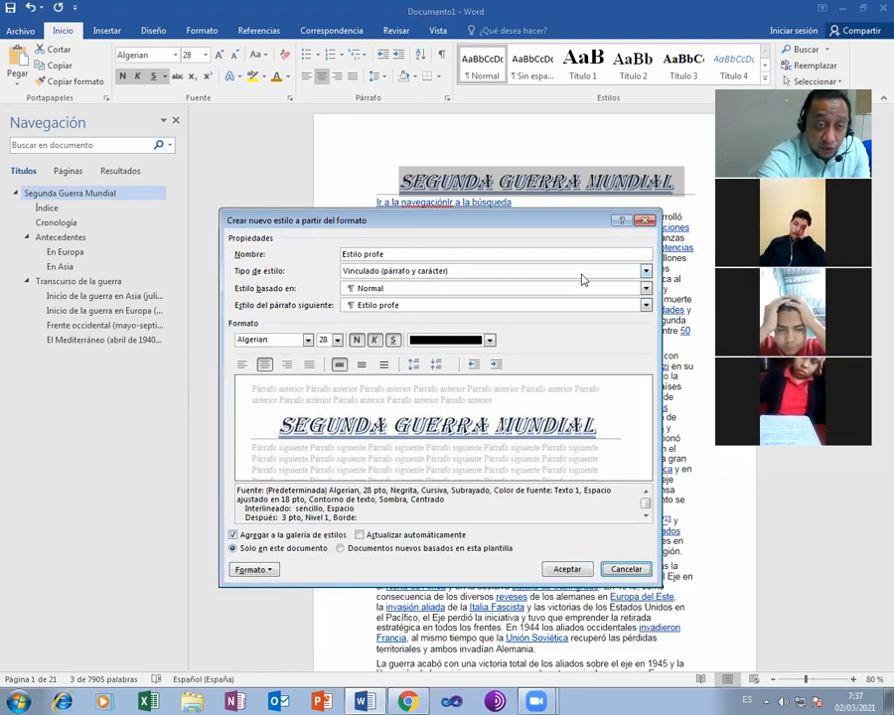
Set the Estilo profe style's type to Carácter, keeping it based on Fuente de párrafo predeter
{"action": "left_click", "coordinate": [645, 271]}
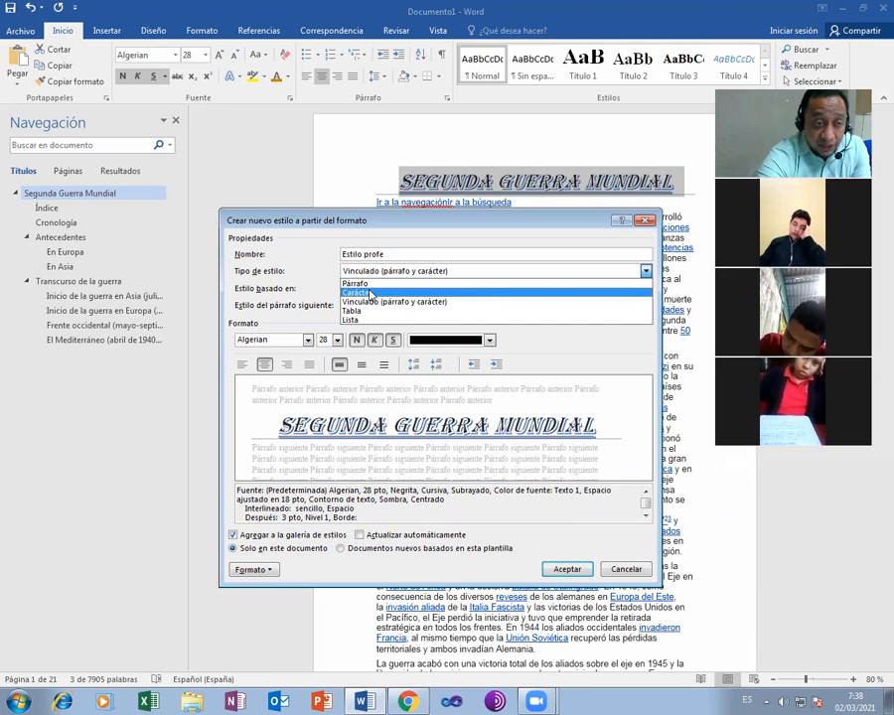
{"action": "left_click", "coordinate": [371, 294]}
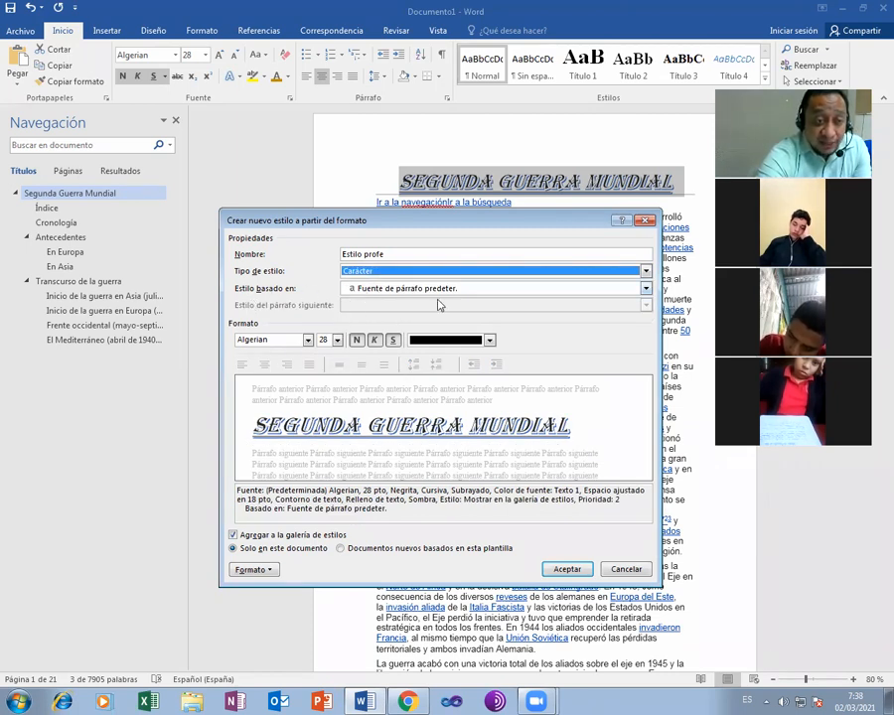
{"action": "left_click", "coordinate": [645, 289]}
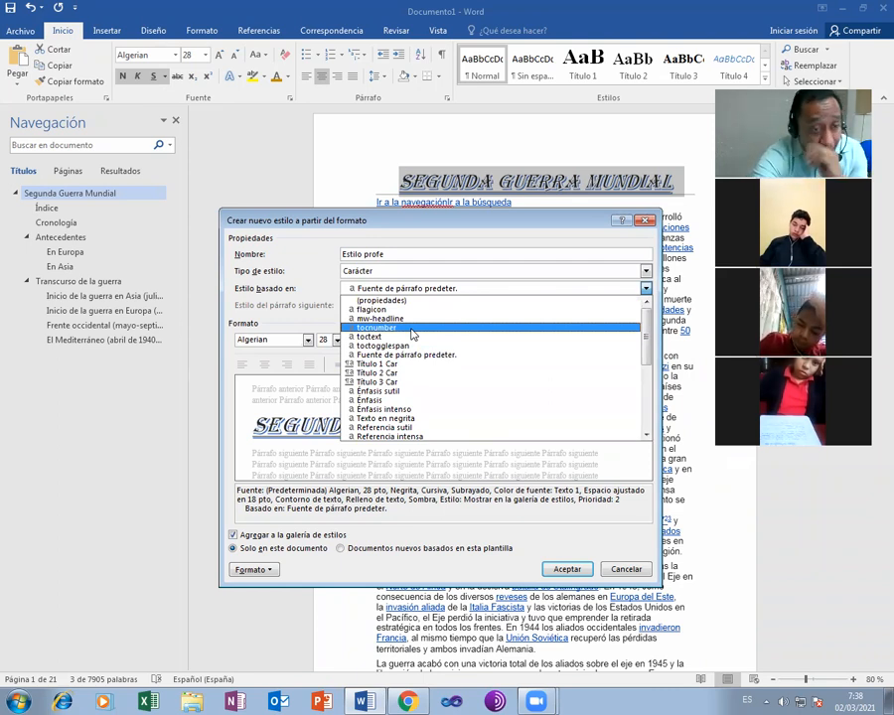
{"action": "left_click", "coordinate": [509, 287]}
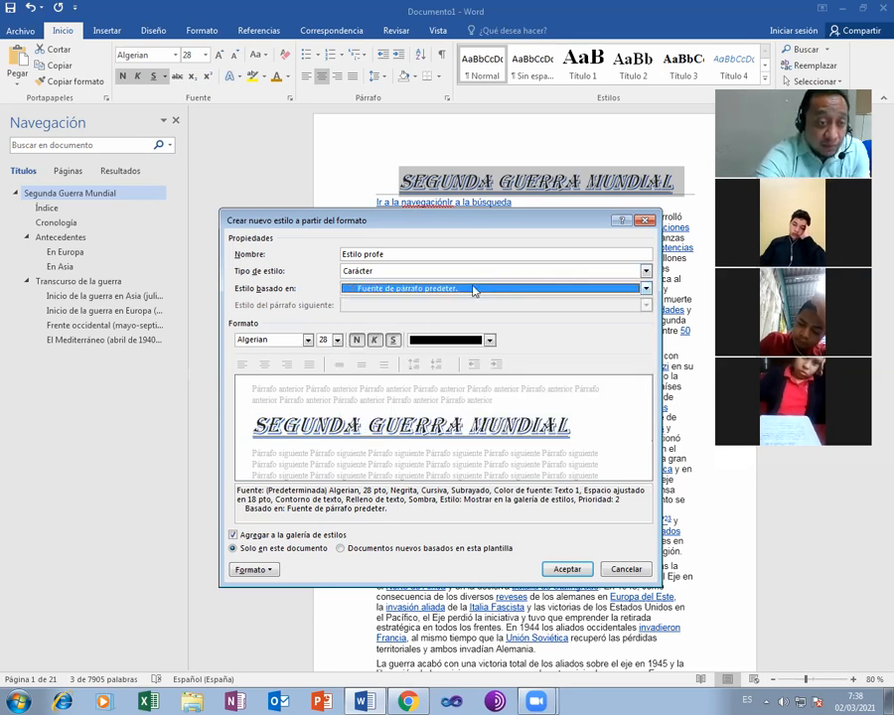
Set the Estilo profe style's font to Algerian at 36 points
{"action": "left_click", "coordinate": [308, 341]}
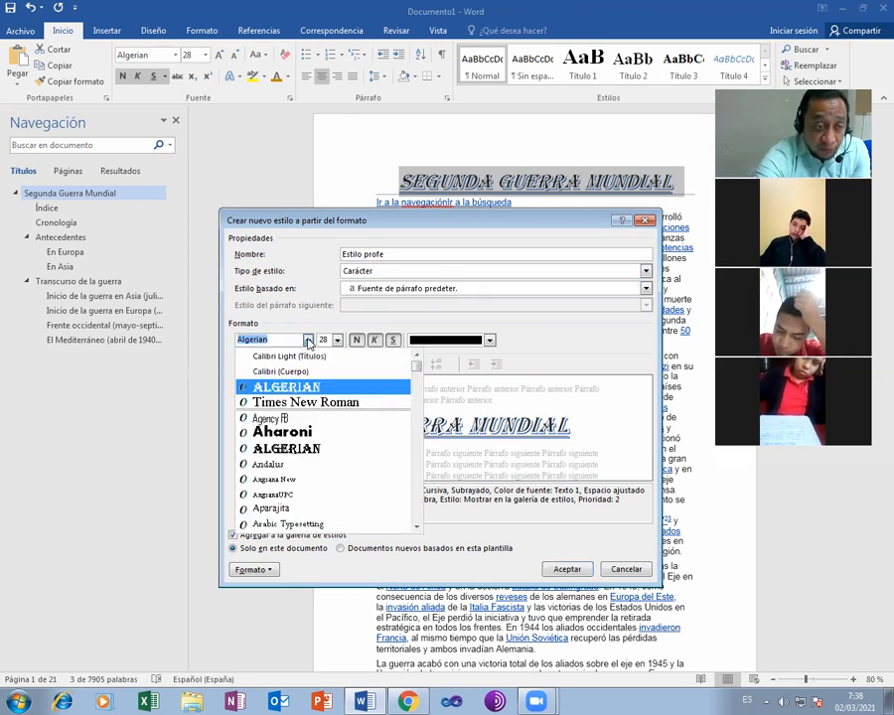
{"action": "left_click", "coordinate": [306, 450]}
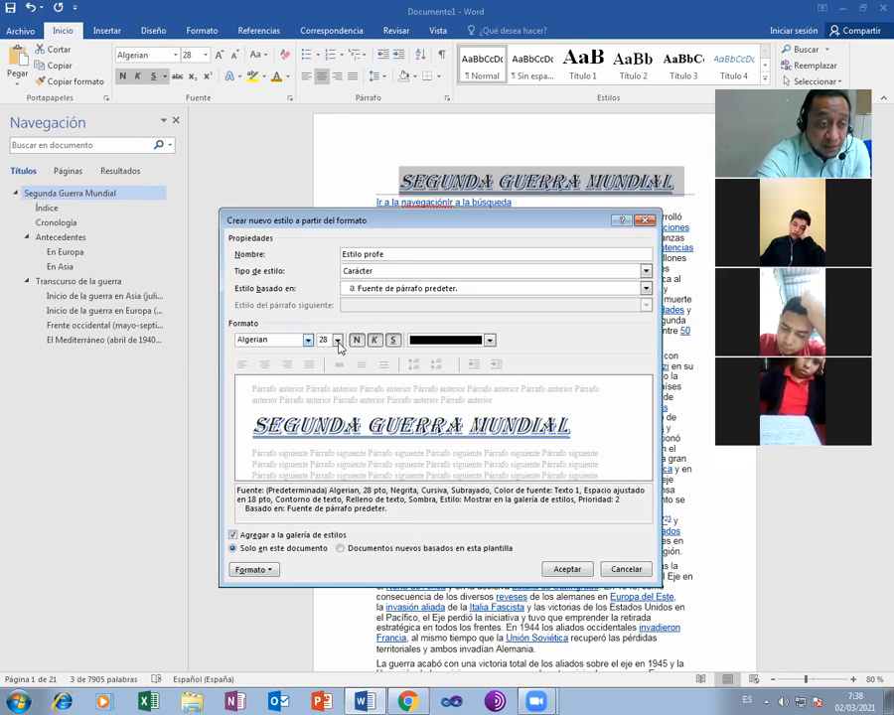
{"action": "left_click", "coordinate": [337, 340]}
{"action": "left_click", "coordinate": [338, 455]}
{"action": "left_click", "coordinate": [323, 452]}
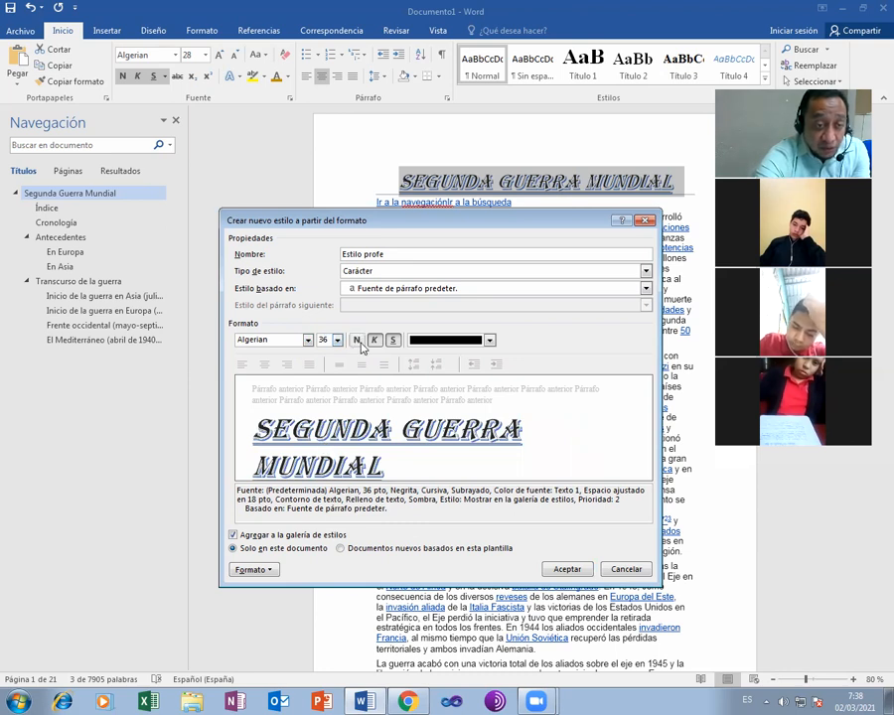
Remove the underline from the Estilo profe style while keeping it bold and italic
{"action": "left_click", "coordinate": [356, 339]}
{"action": "left_click", "coordinate": [376, 339]}
{"action": "left_click", "coordinate": [392, 340]}
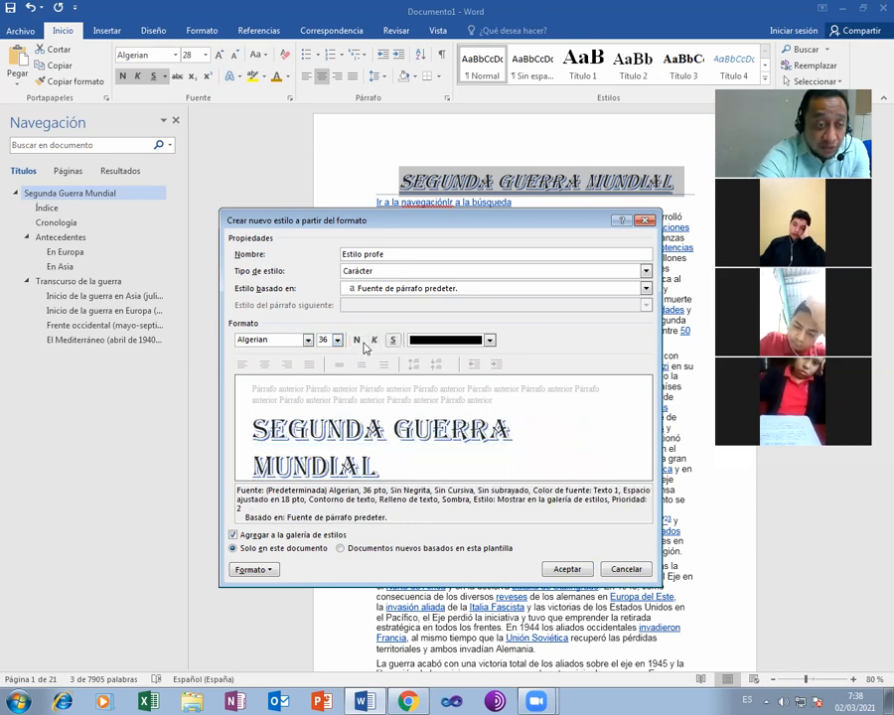
{"action": "left_click", "coordinate": [356, 340]}
{"action": "left_click", "coordinate": [374, 340]}
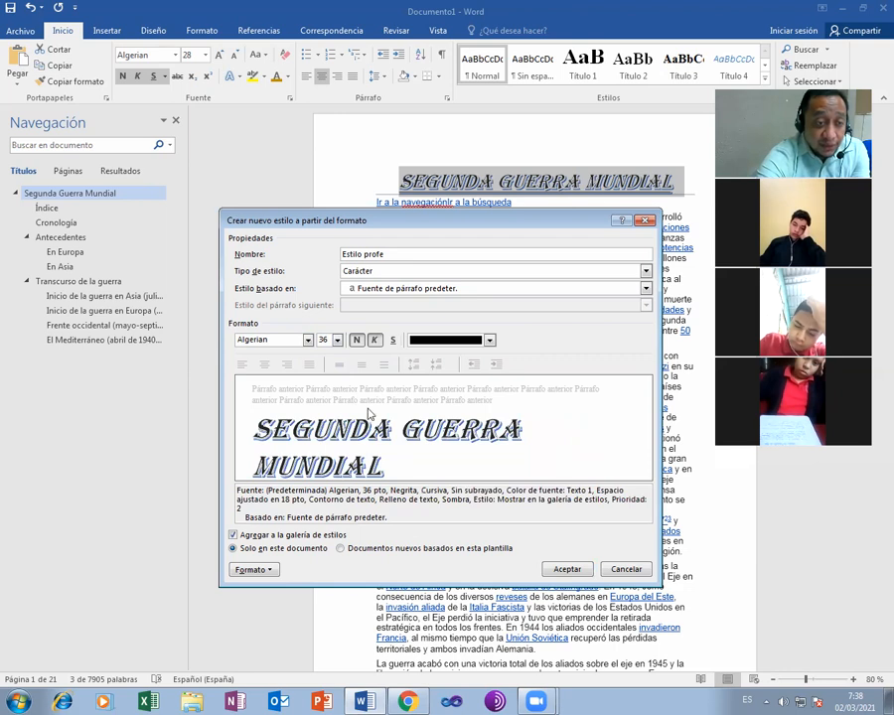
Give the Estilo profe style a dark blue theme font colour and save the style
{"action": "left_click", "coordinate": [489, 341]}
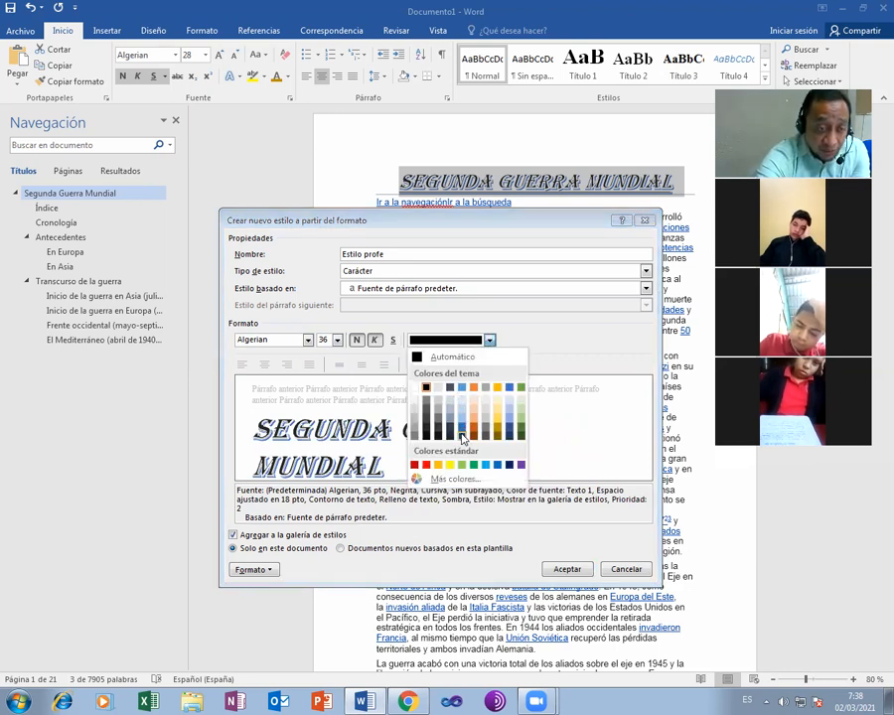
{"action": "left_click", "coordinate": [462, 433]}
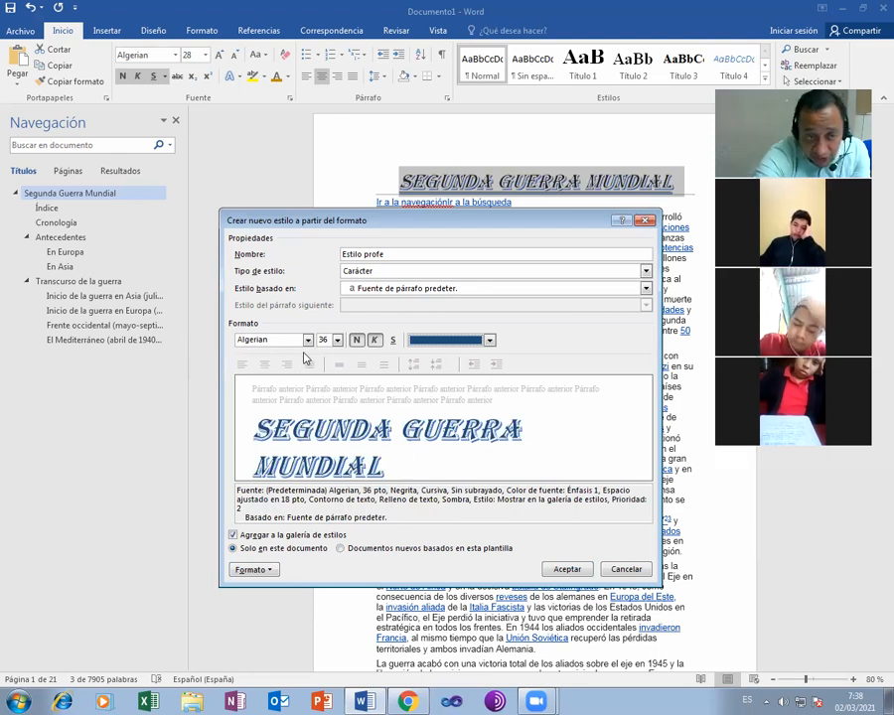
{"action": "left_click", "coordinate": [566, 569]}
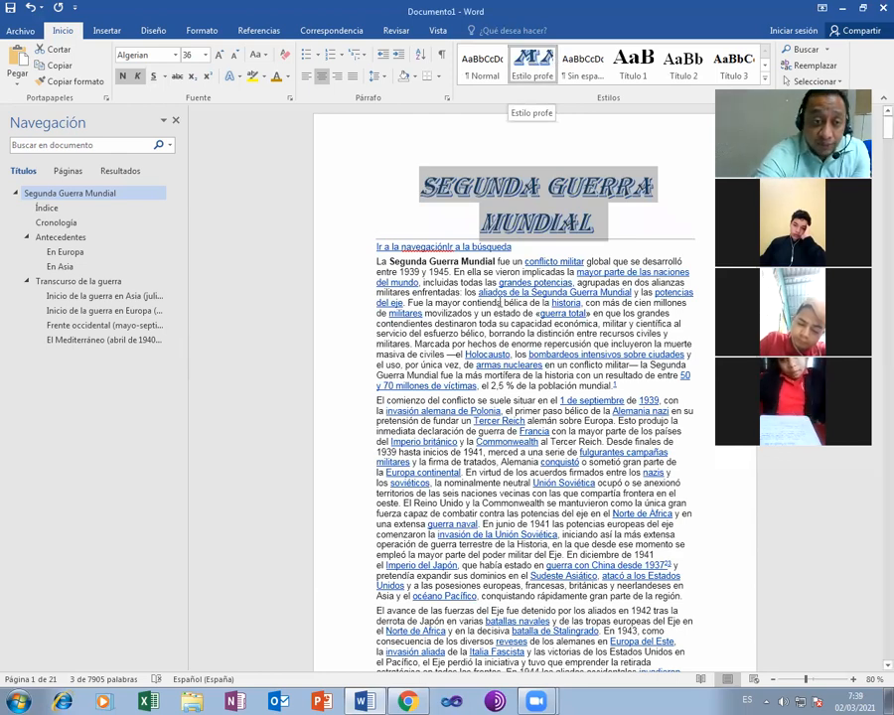
Apply the Estilo profe style to the Índice heading on page 2
{"action": "scroll", "coordinate": [500, 302], "scroll_direction": "down", "scroll_amount": 15}
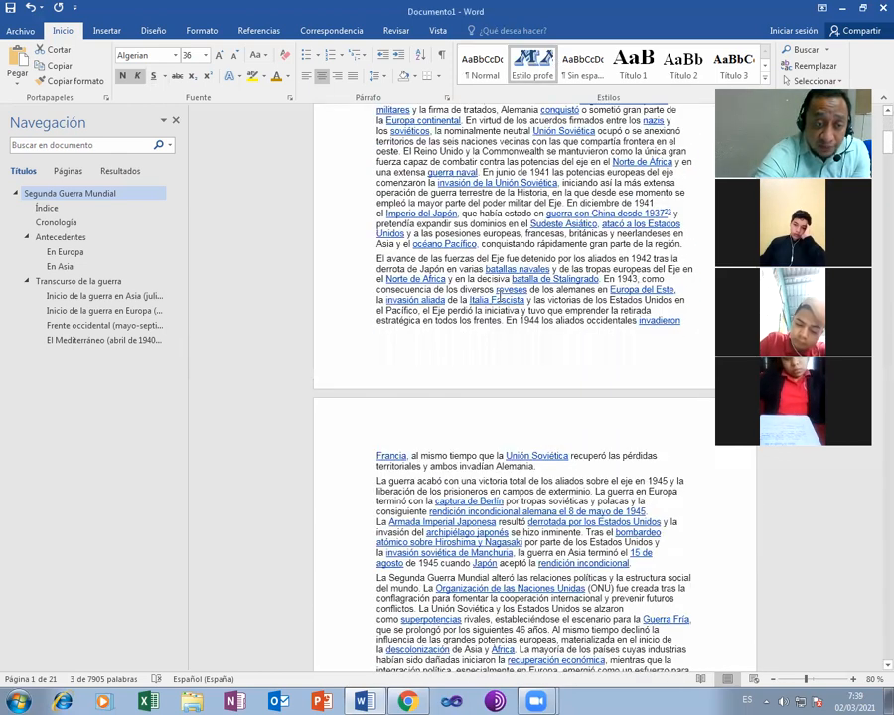
{"action": "scroll", "coordinate": [500, 296], "scroll_direction": "down", "scroll_amount": 3}
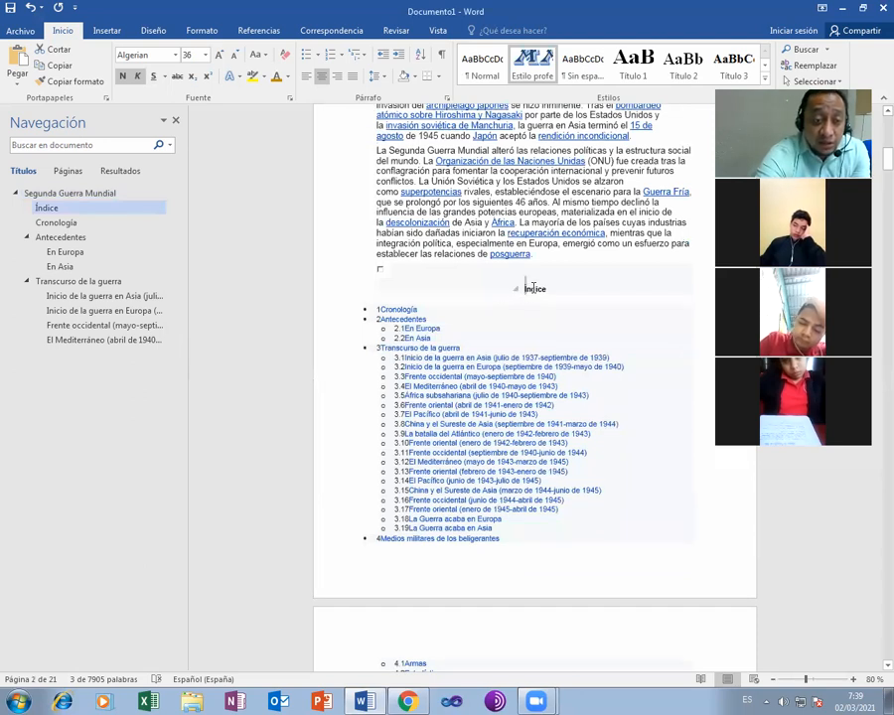
{"action": "double_click", "coordinate": [534, 288]}
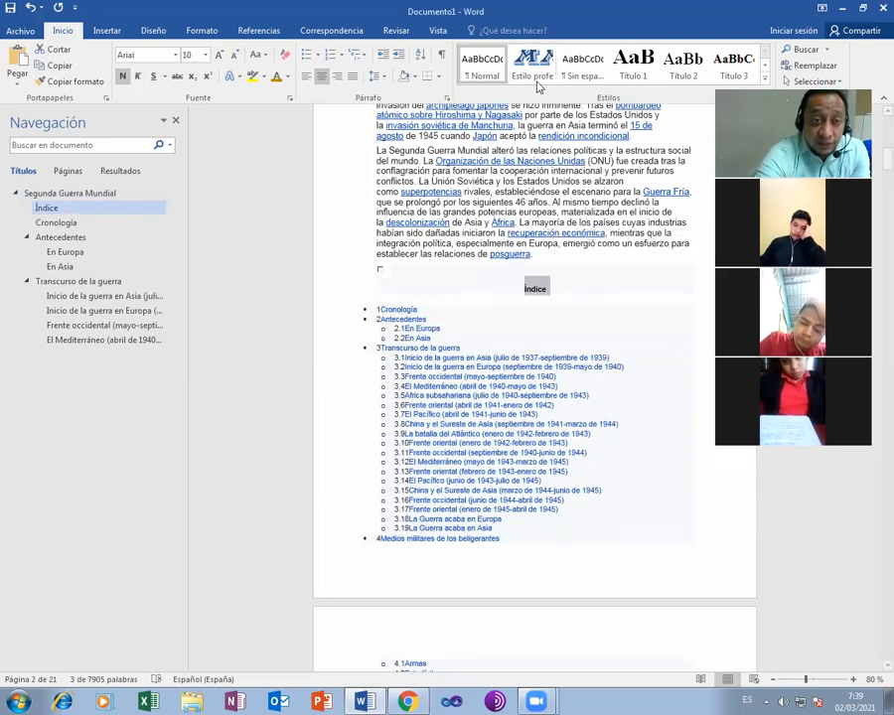
{"action": "left_click", "coordinate": [533, 64]}
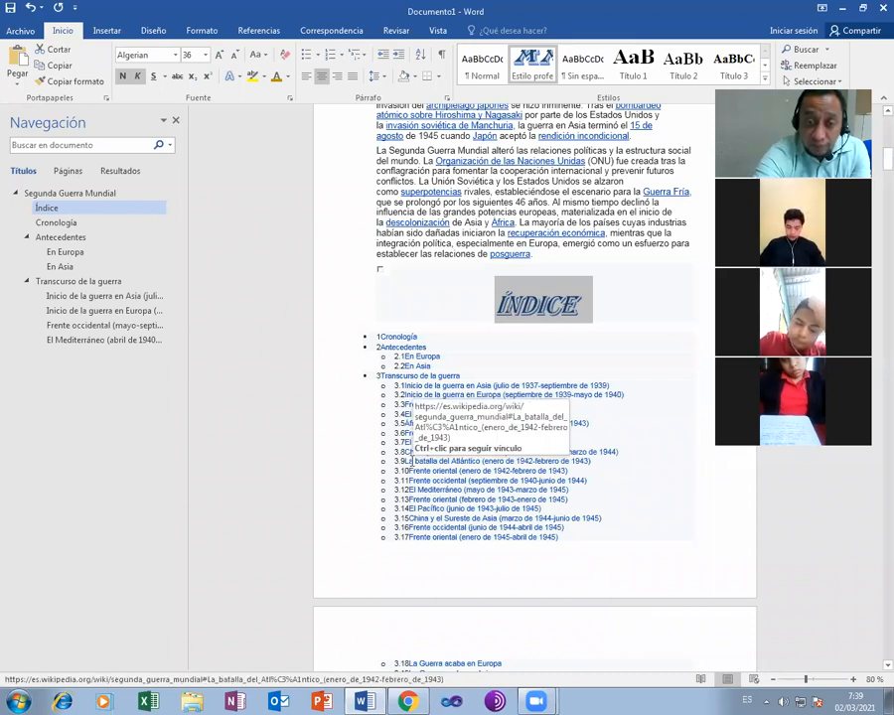
Apply the Estilo profe style to the Cronología heading below the index list
{"action": "scroll", "coordinate": [437, 431], "scroll_direction": "down", "scroll_amount": 3}
{"action": "scroll", "coordinate": [437, 431], "scroll_direction": "down", "scroll_amount": 5}
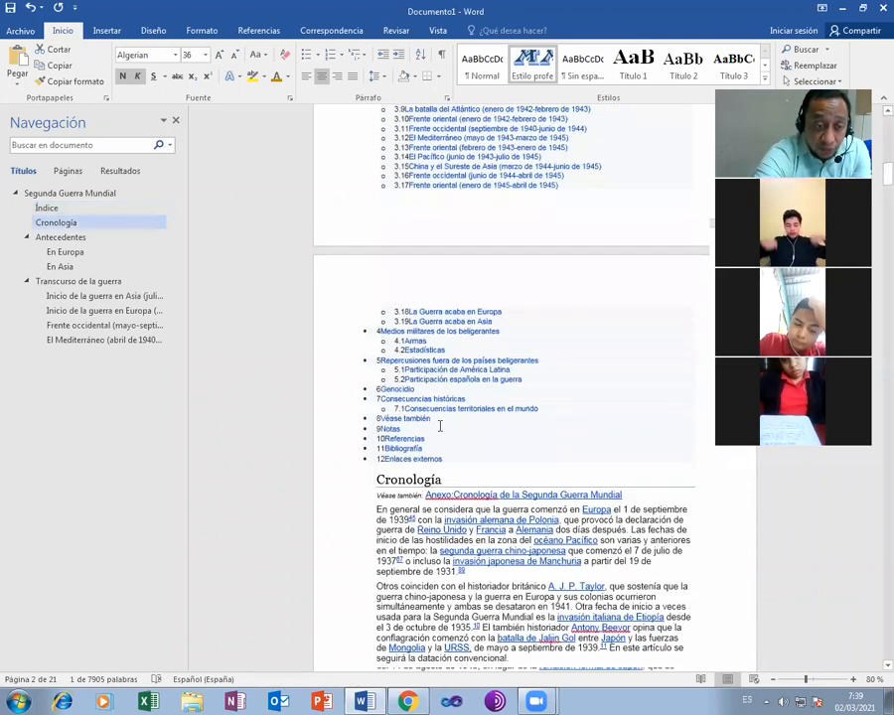
{"action": "left_click_drag", "start_coordinate": [446, 377], "coordinate": [355, 372]}
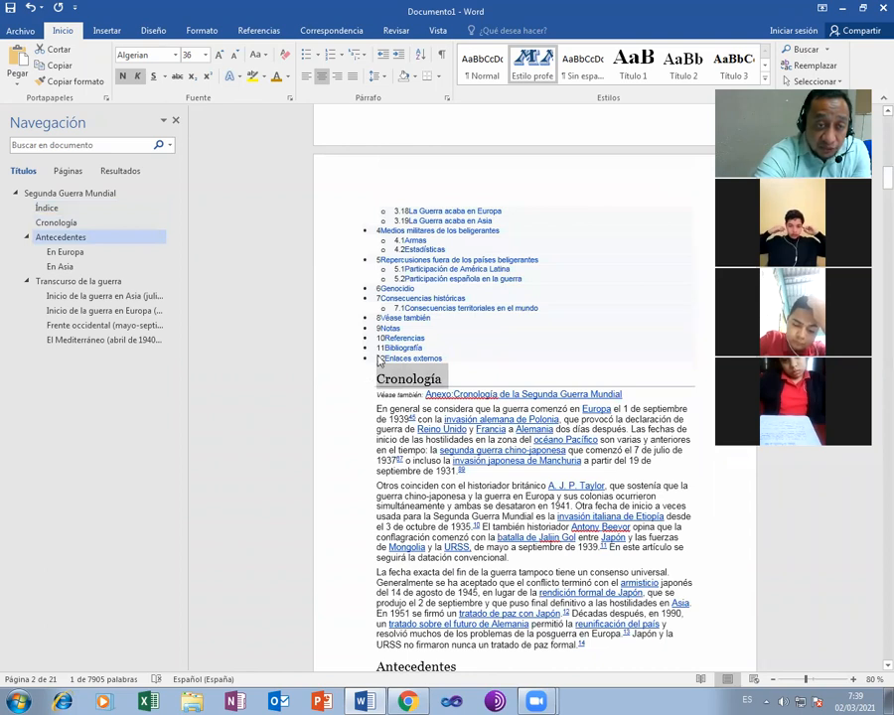
{"action": "left_click", "coordinate": [531, 65]}
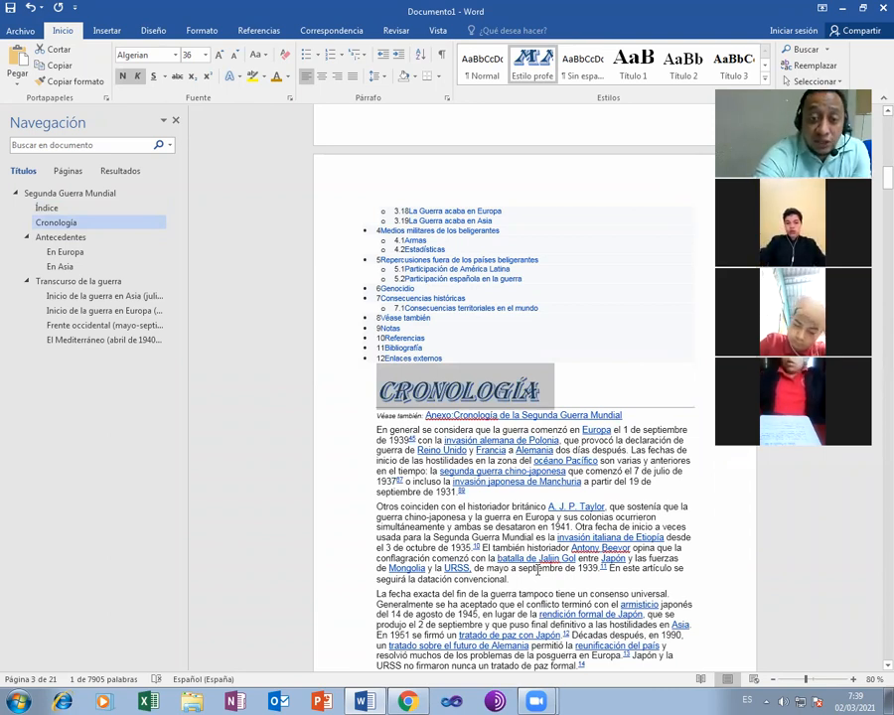
Start a second new style named parrafo profe and open its full formatting settings
{"action": "left_click", "coordinate": [765, 78]}
{"action": "left_click", "coordinate": [509, 219]}
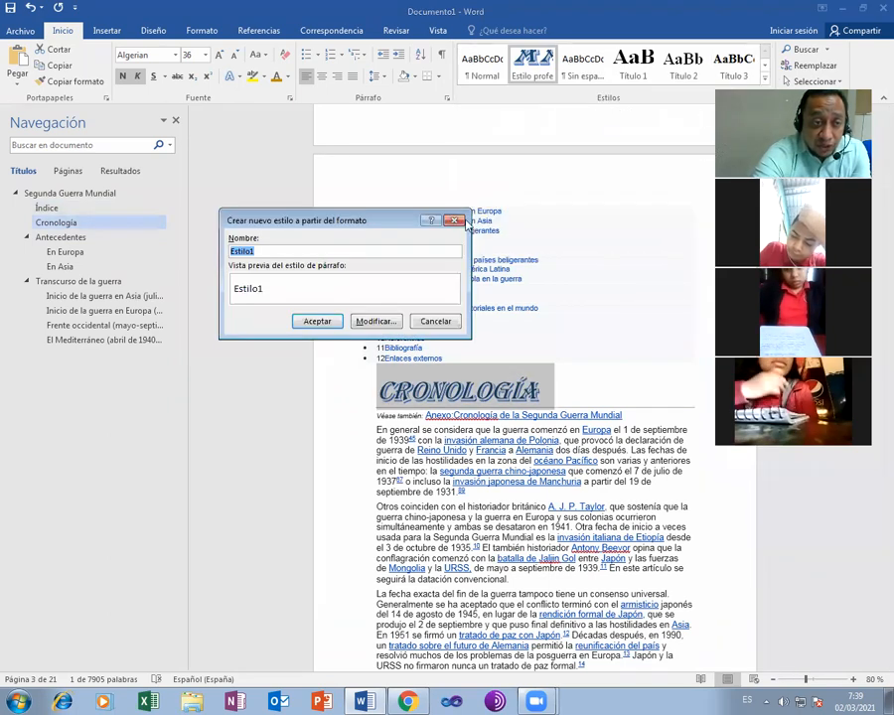
{"action": "type", "text": "parra"}
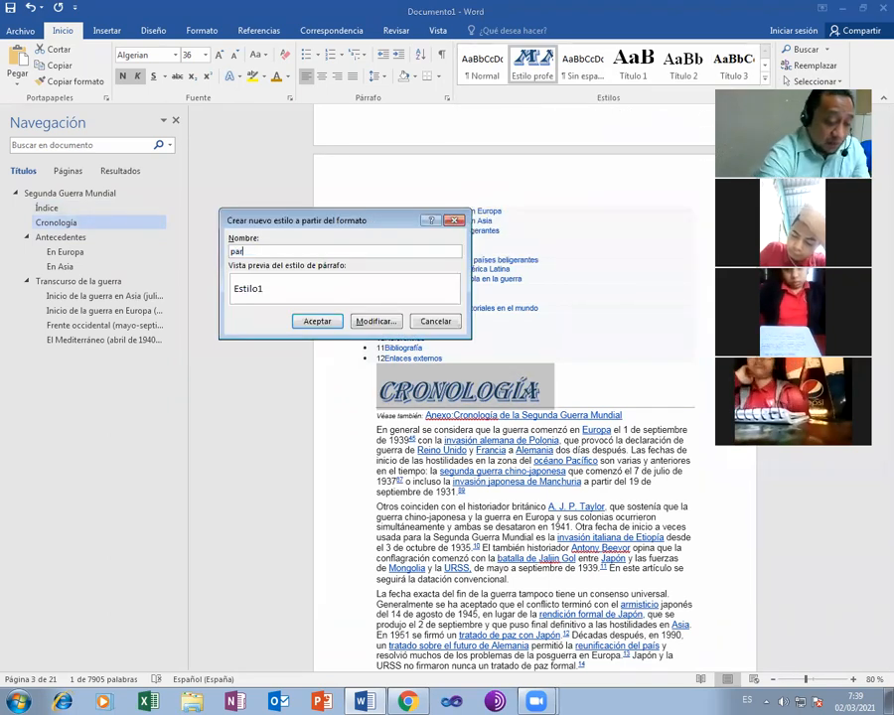
{"action": "type", "text": "fo"}
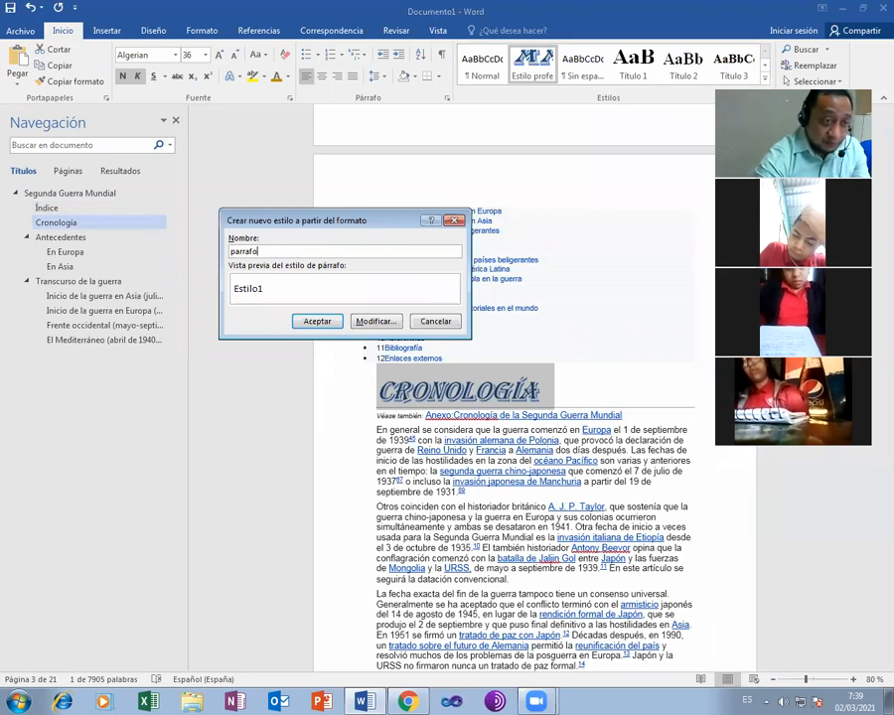
{"action": "type", "text": " profe"}
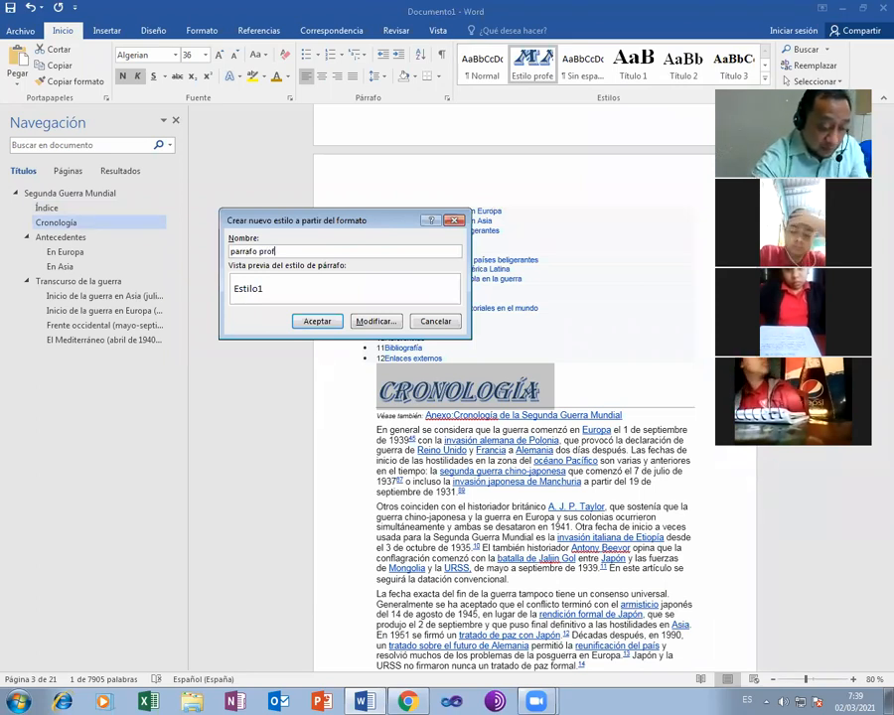
{"action": "left_click", "coordinate": [373, 320]}
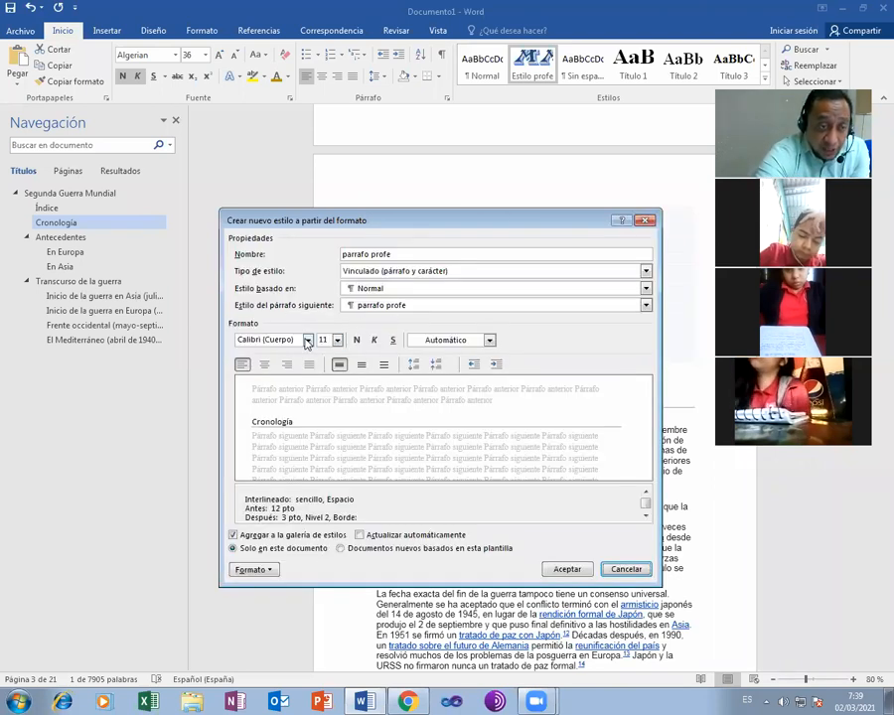
Set the parrafo profe style to Cambria at 16 points with 1.5 line spacing
{"action": "left_click", "coordinate": [307, 341]}
{"action": "scroll", "coordinate": [308, 425], "scroll_direction": "down", "scroll_amount": 8}
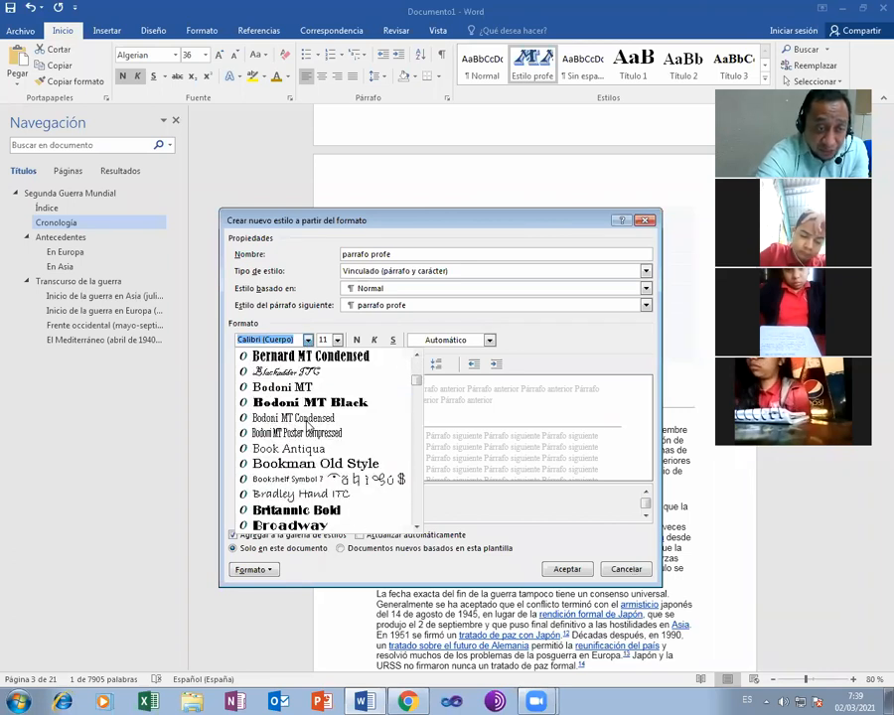
{"action": "scroll", "coordinate": [307, 425], "scroll_direction": "down", "scroll_amount": 3}
{"action": "scroll", "coordinate": [308, 422], "scroll_direction": "down", "scroll_amount": 2}
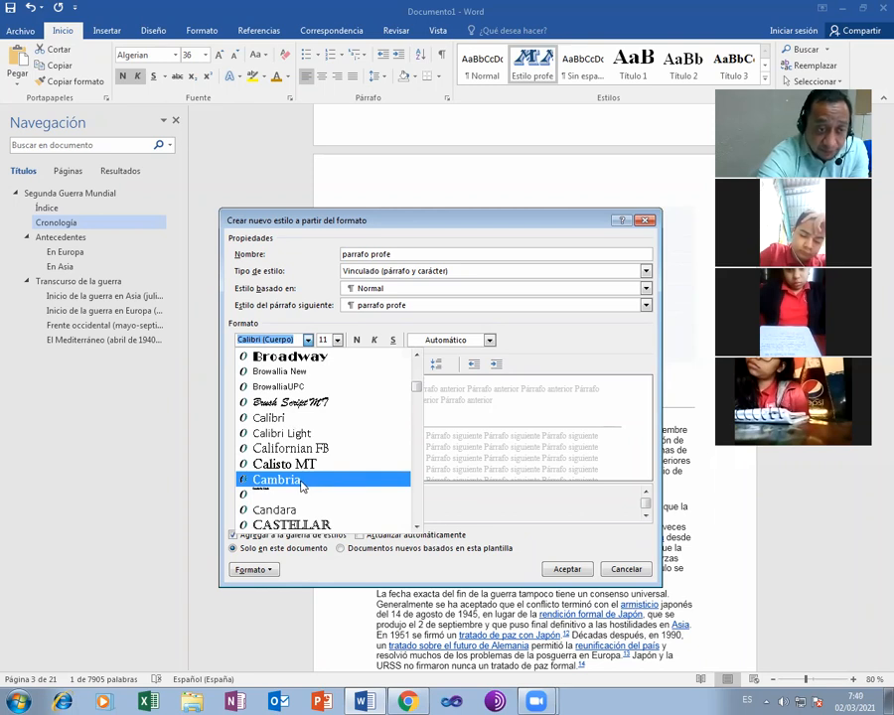
{"action": "left_click", "coordinate": [301, 480]}
{"action": "left_click", "coordinate": [338, 340]}
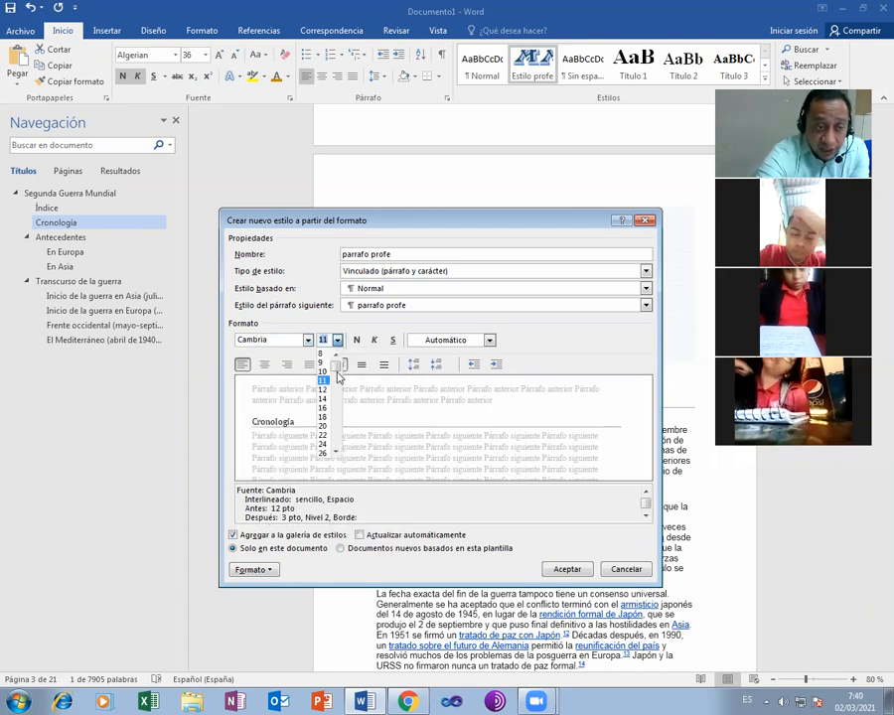
{"action": "left_click", "coordinate": [321, 407]}
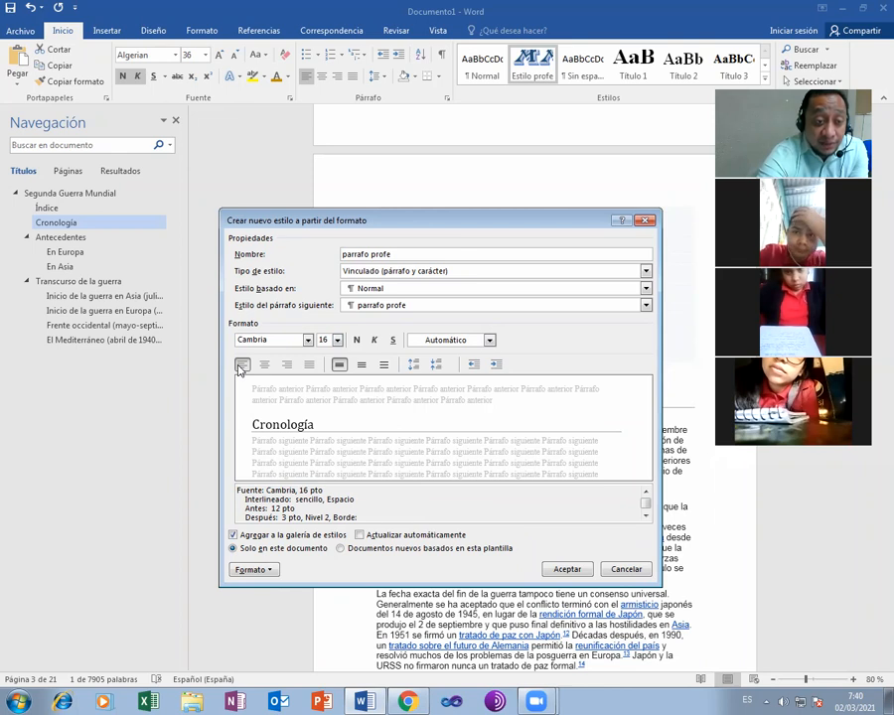
{"action": "left_click", "coordinate": [362, 364]}
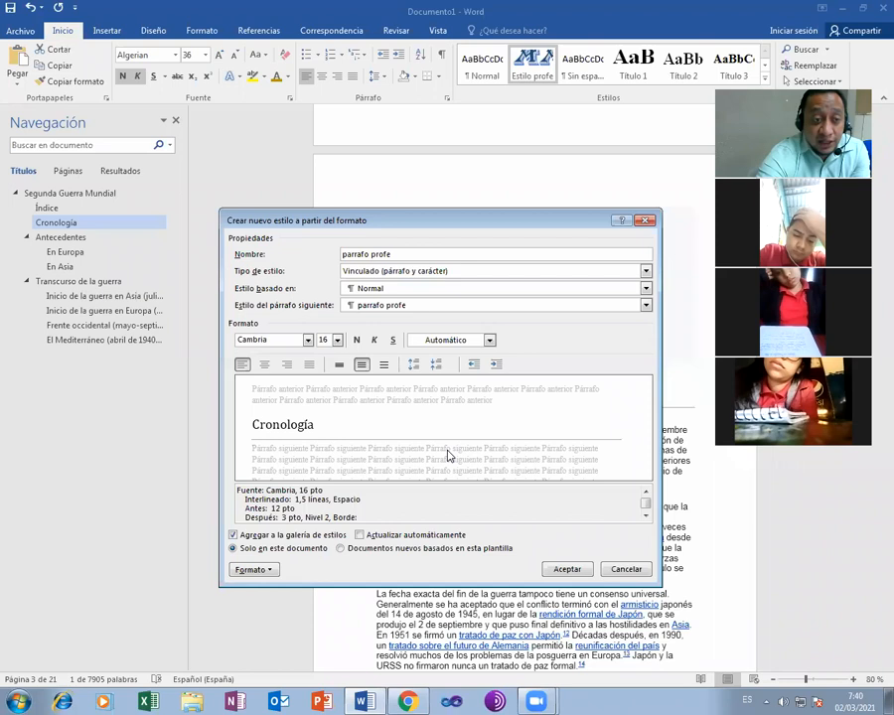
Save the parrafo profe style and apply it to the first two paragraphs under the Cronología heading
{"action": "left_click", "coordinate": [567, 569]}
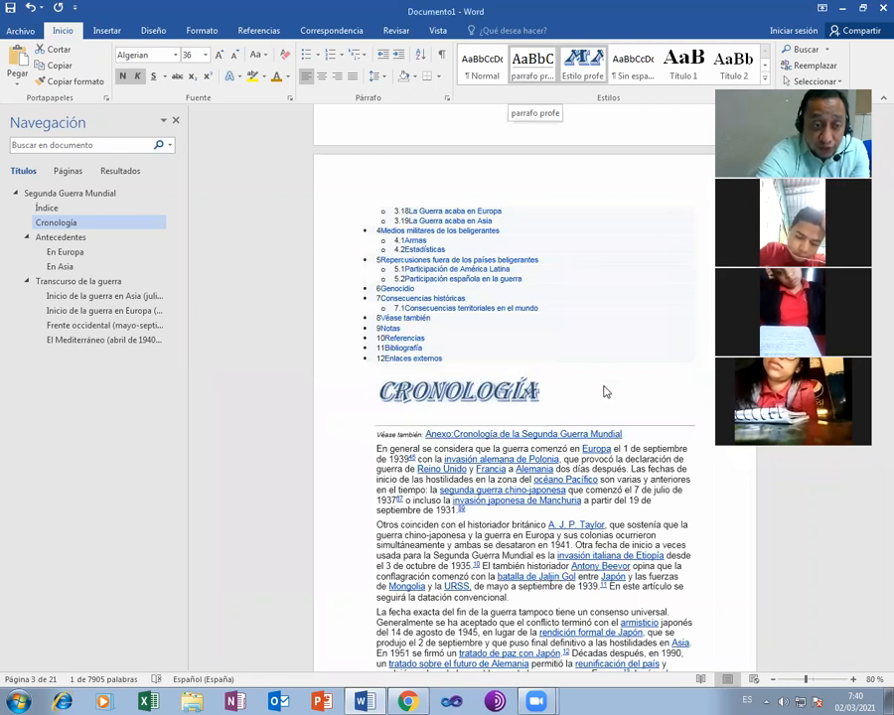
{"action": "left_click_drag", "start_coordinate": [376, 447], "coordinate": [703, 594]}
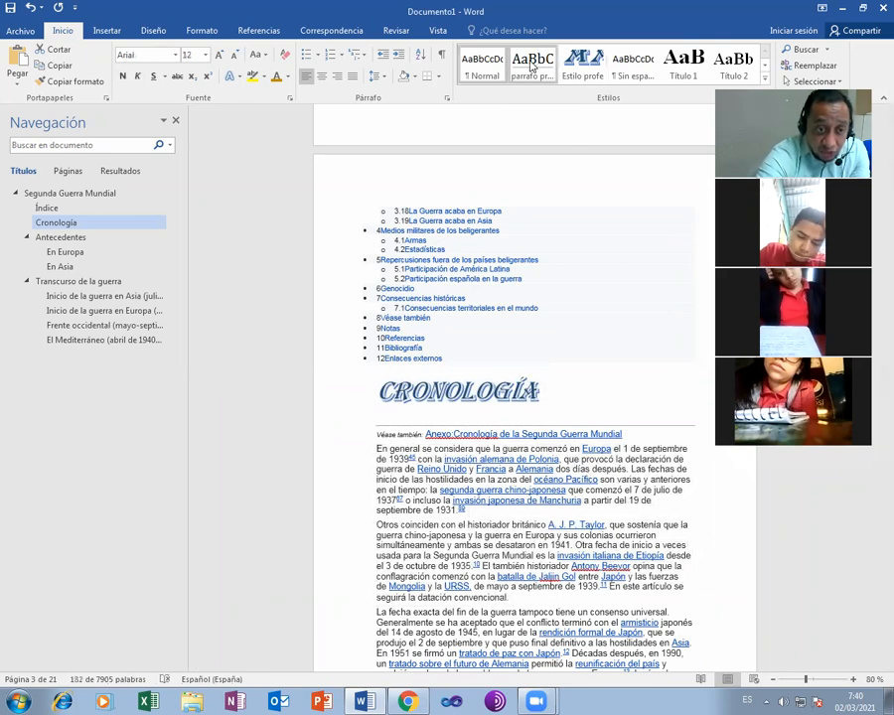
{"action": "left_click", "coordinate": [532, 66]}
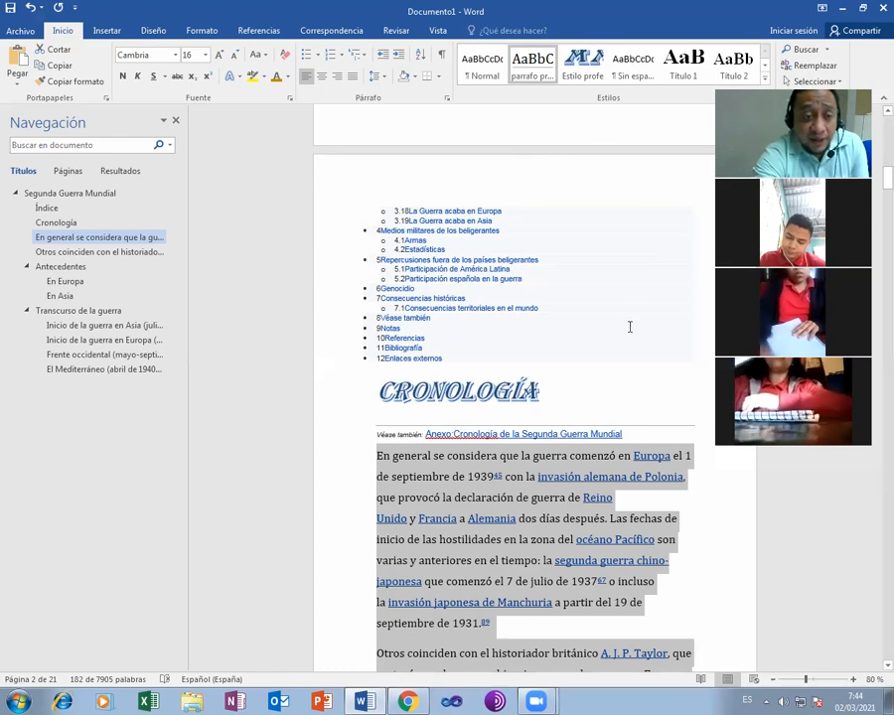
Insert a smiley face shape about 6.6 cm high and 6.89 cm wide over the second full paragraph on page 1
{"action": "scroll", "coordinate": [583, 373], "scroll_direction": "up", "scroll_amount": 3}
{"action": "scroll", "coordinate": [583, 373], "scroll_direction": "up", "scroll_amount": 15}
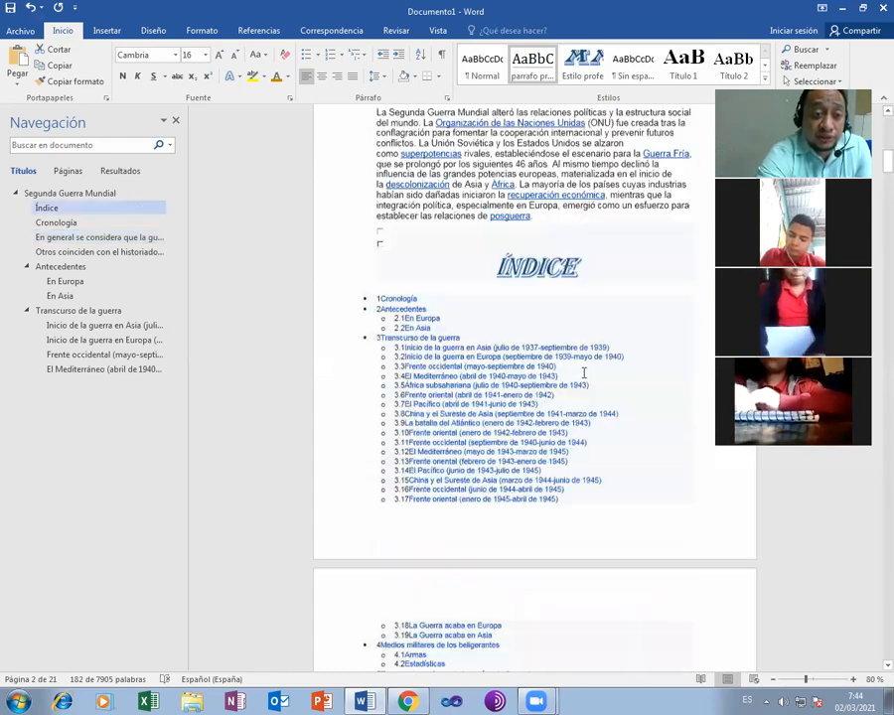
{"action": "scroll", "coordinate": [582, 373], "scroll_direction": "up", "scroll_amount": 4}
{"action": "scroll", "coordinate": [583, 369], "scroll_direction": "down", "scroll_amount": 4}
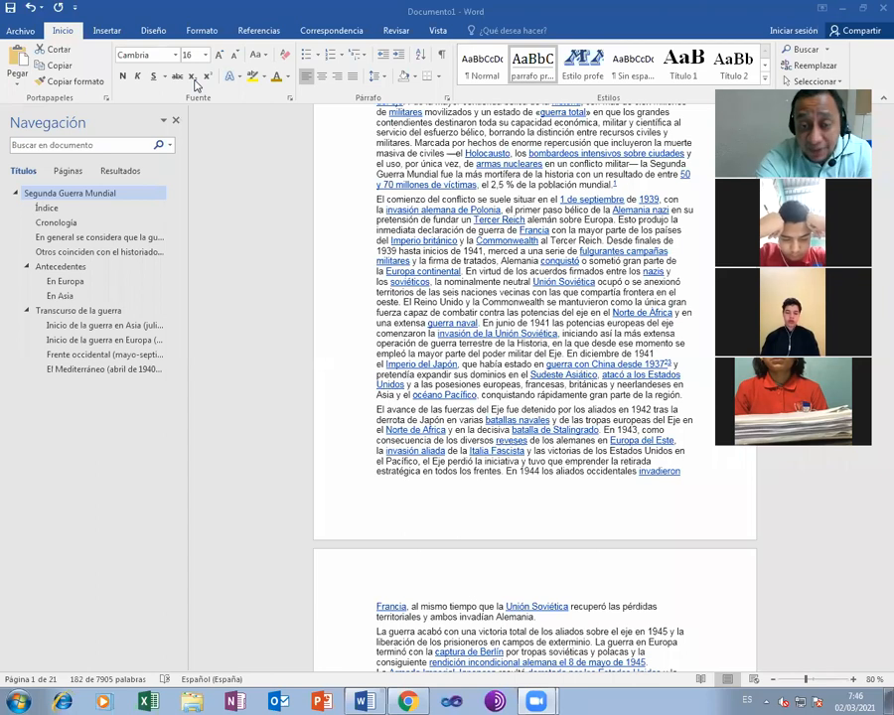
{"action": "left_click", "coordinate": [107, 31]}
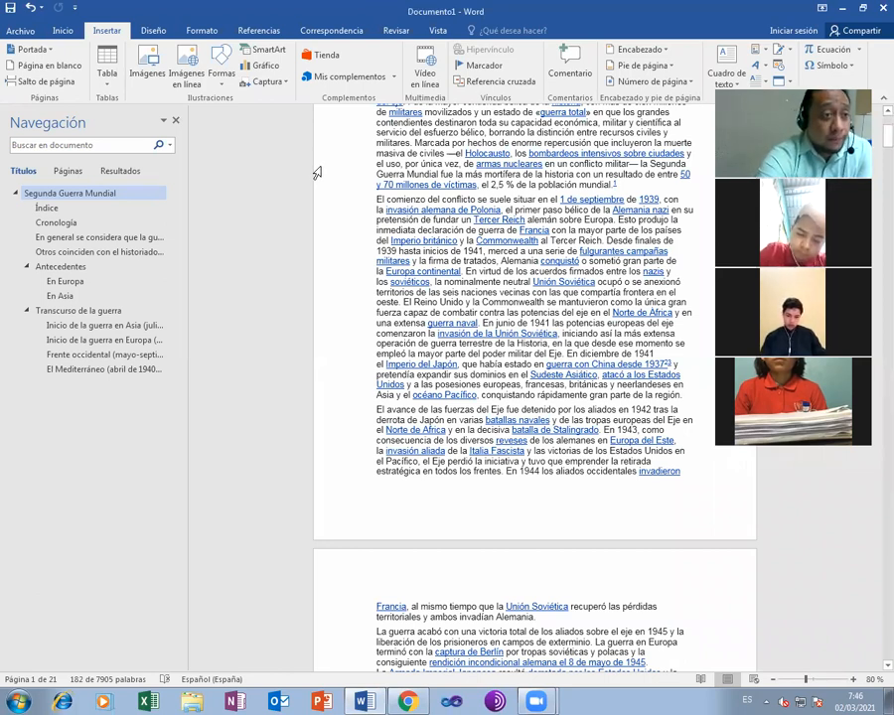
{"action": "left_click", "coordinate": [223, 64]}
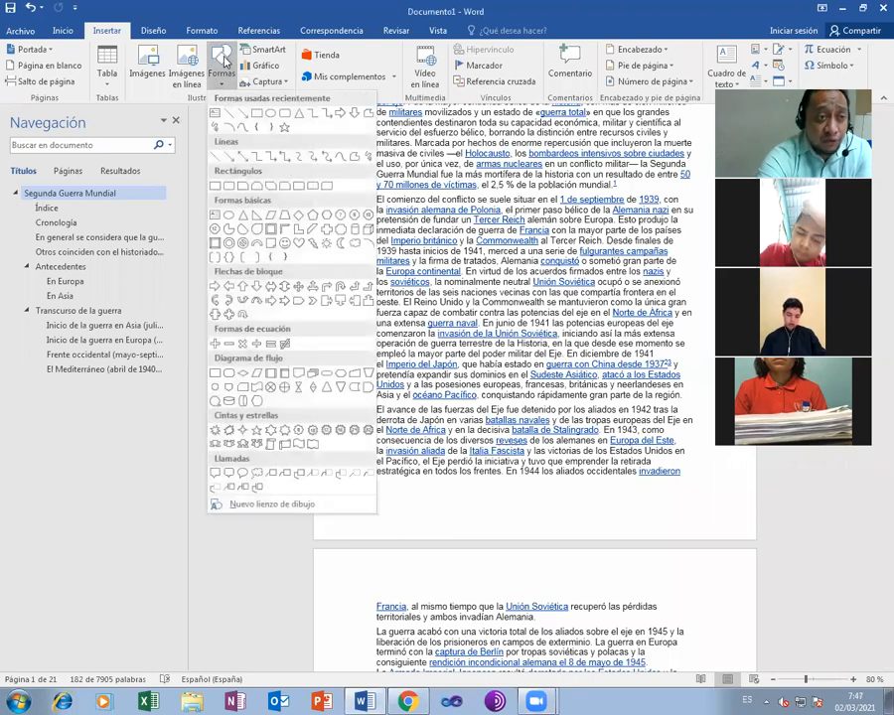
{"action": "left_click", "coordinate": [286, 245]}
{"action": "mouse_move", "coordinate": [468, 244]}
{"action": "left_mouse_down"}
{"action": "mouse_move", "coordinate": [605, 394]}
{"action": "mouse_move", "coordinate": [618, 380]}
{"action": "left_mouse_up"}
{"action": "left_click_drag", "start_coordinate": [593, 329], "coordinate": [467, 337]}
{"action": "mouse_move", "coordinate": [492, 261]}
{"action": "left_mouse_down"}
{"action": "mouse_move", "coordinate": [557, 255]}
{"action": "mouse_move", "coordinate": [599, 277]}
{"action": "mouse_move", "coordinate": [500, 293]}
{"action": "mouse_move", "coordinate": [485, 255]}
{"action": "left_mouse_up"}
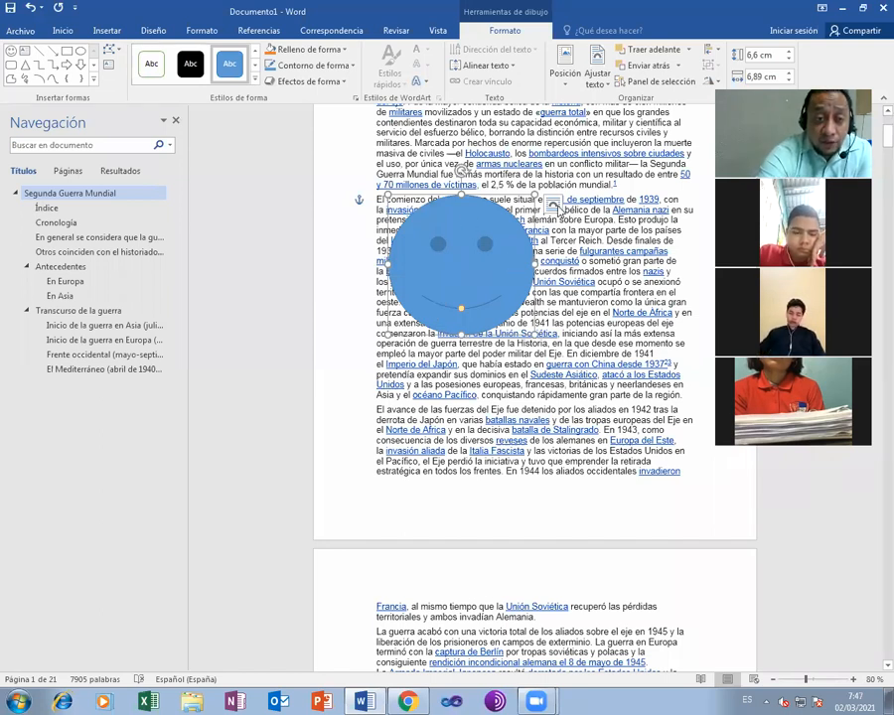
Set square text wrapping on the smiley face and place it against the paragraph's left margin
{"action": "left_click", "coordinate": [553, 205]}
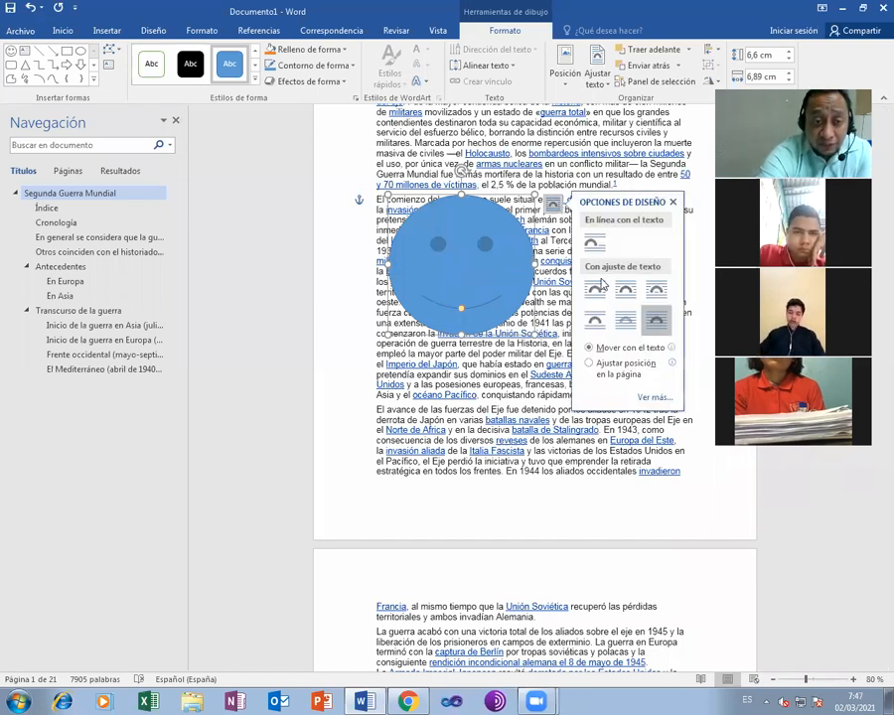
{"action": "left_click", "coordinate": [595, 289]}
{"action": "mouse_move", "coordinate": [484, 305]}
{"action": "left_mouse_down"}
{"action": "mouse_move", "coordinate": [484, 323]}
{"action": "mouse_move", "coordinate": [481, 298]}
{"action": "mouse_move", "coordinate": [476, 310]}
{"action": "left_mouse_up"}
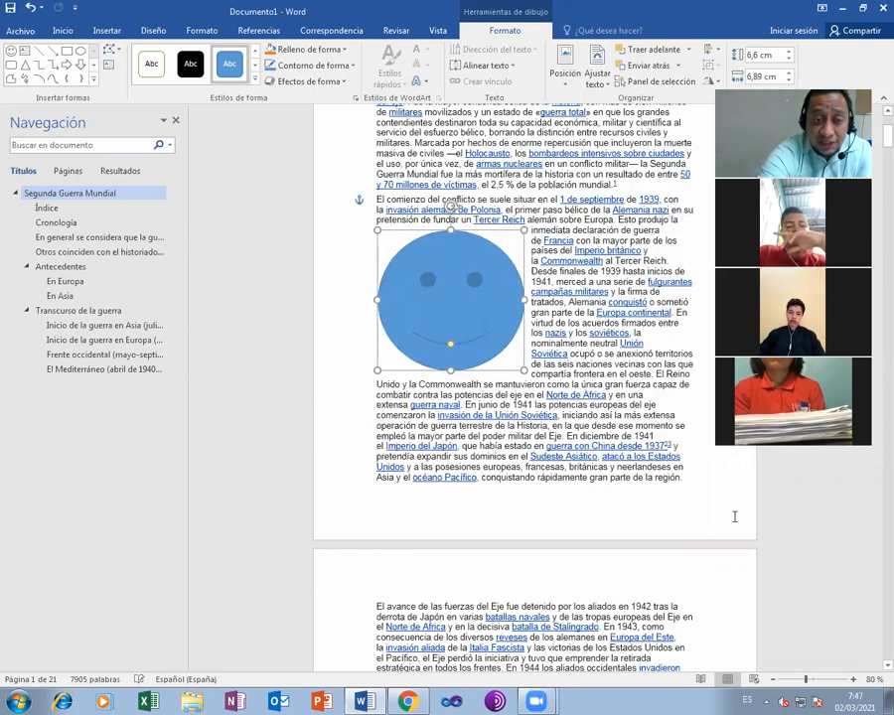
{"action": "left_click", "coordinate": [684, 478]}
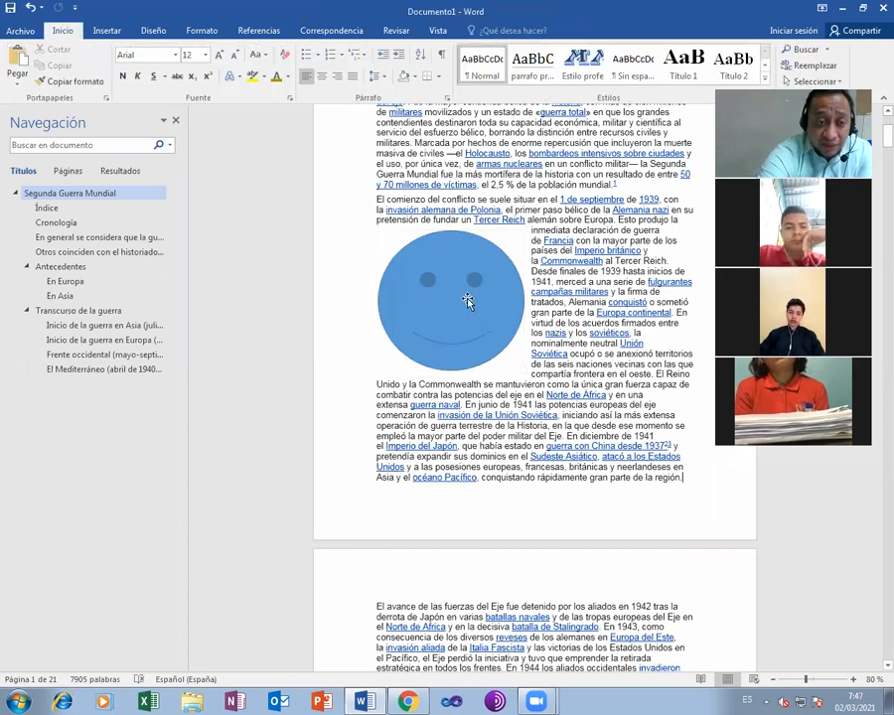
Make the surrounding text follow the smiley's round outline and move the shape slightly lower in the paragraph
{"action": "left_click", "coordinate": [467, 301]}
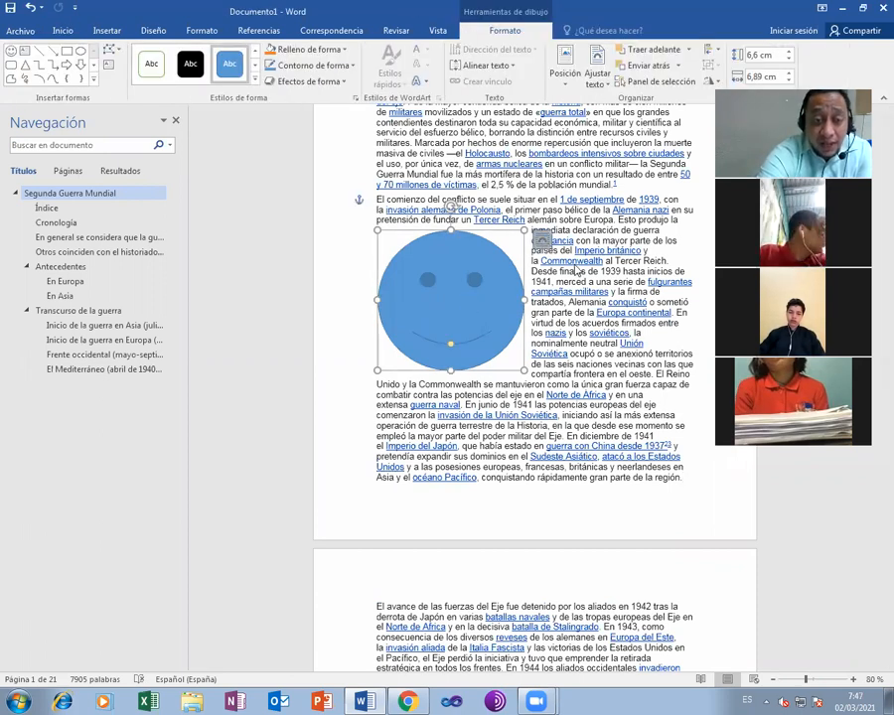
{"action": "left_click", "coordinate": [542, 239]}
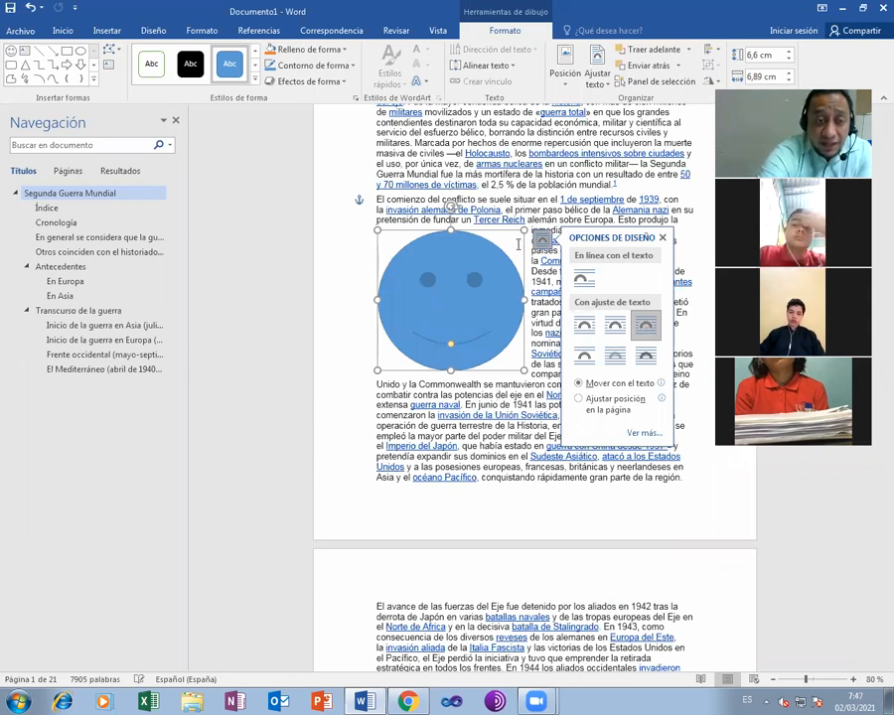
{"action": "left_click", "coordinate": [485, 226]}
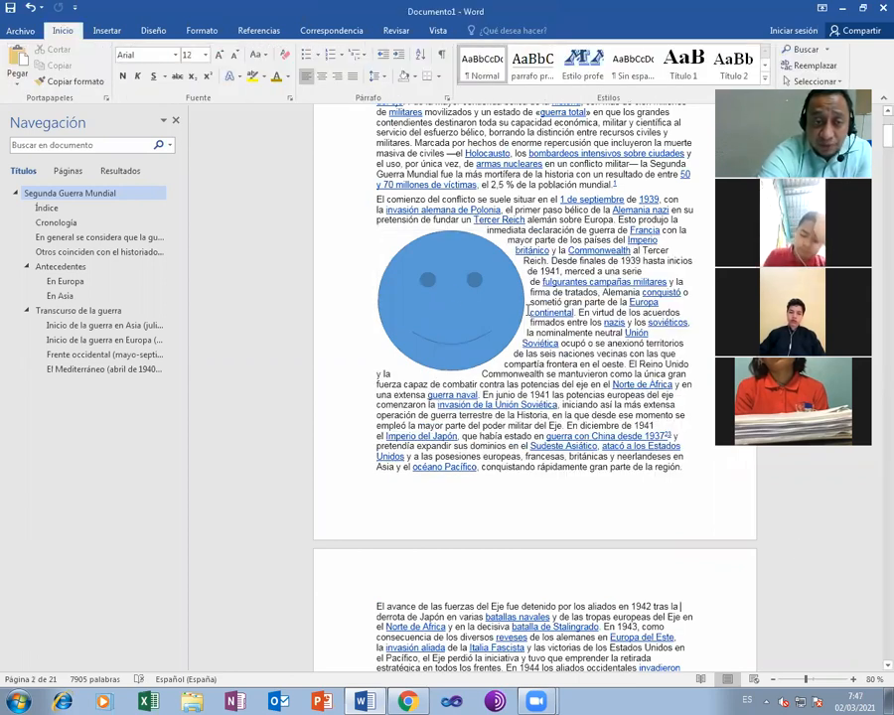
{"action": "mouse_move", "coordinate": [478, 294]}
{"action": "left_mouse_down"}
{"action": "mouse_move", "coordinate": [546, 294]}
{"action": "mouse_move", "coordinate": [552, 269]}
{"action": "mouse_move", "coordinate": [513, 325]}
{"action": "mouse_move", "coordinate": [523, 326]}
{"action": "mouse_move", "coordinate": [461, 334]}
{"action": "left_mouse_up"}
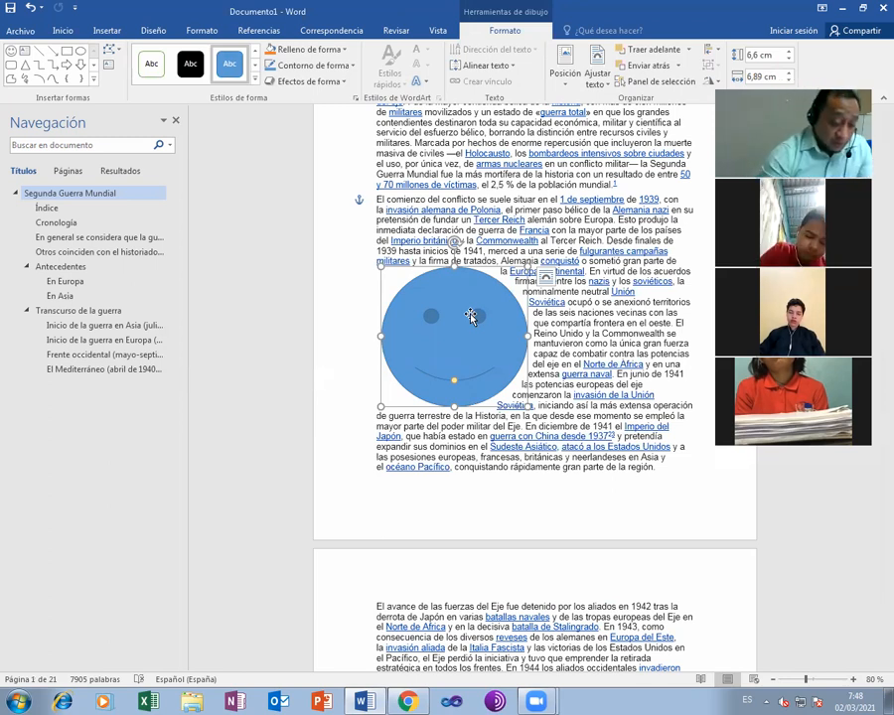
Write a person's first name inside the smiley face and format it in Algerian at 36 points
{"action": "left_click", "coordinate": [471, 316]}
{"action": "type", "text": "Josue"}
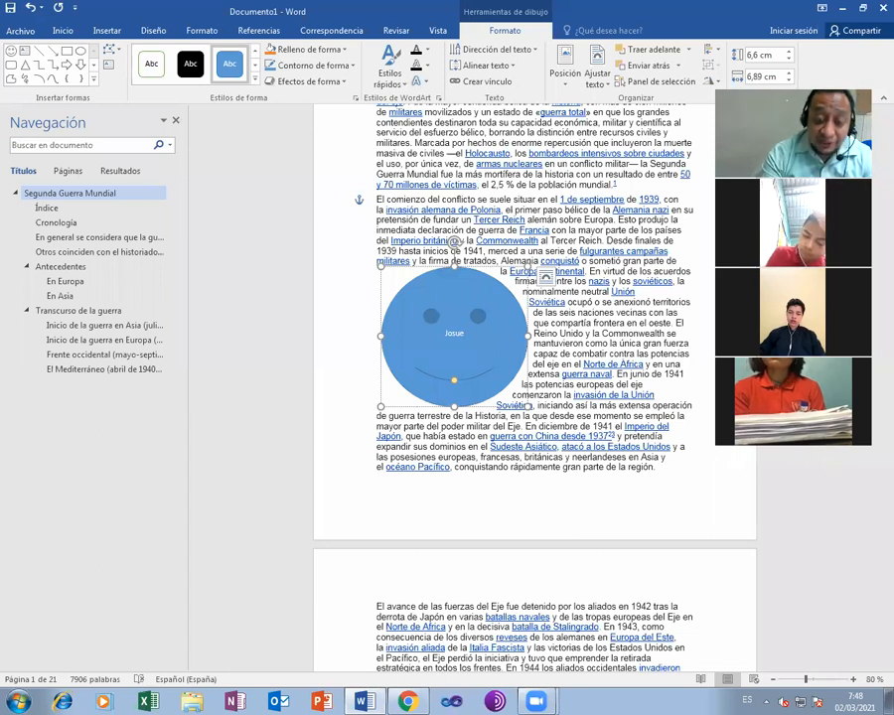
{"action": "double_click", "coordinate": [454, 333]}
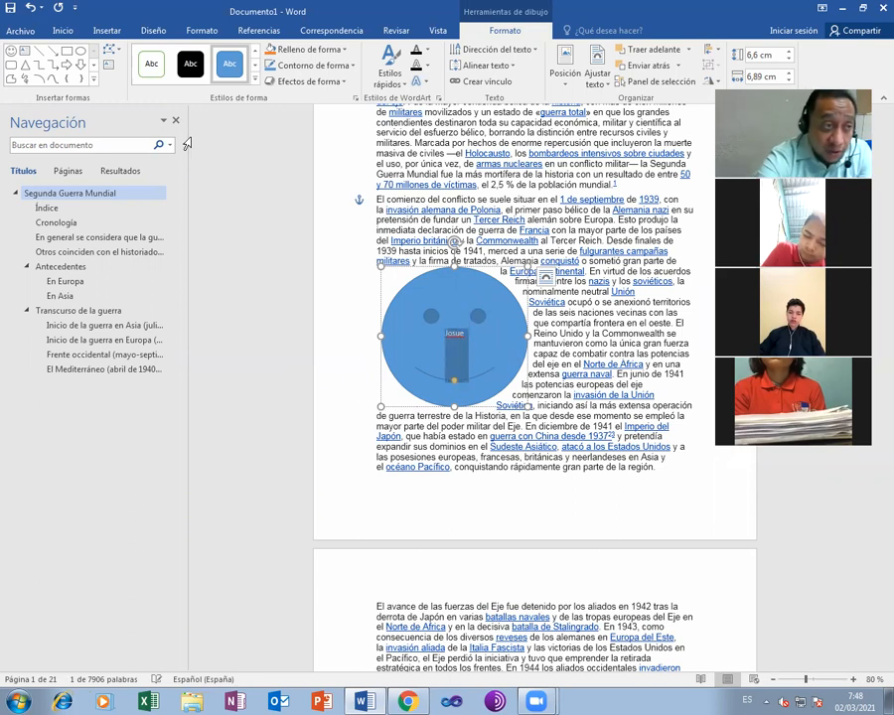
{"action": "left_click", "coordinate": [63, 32]}
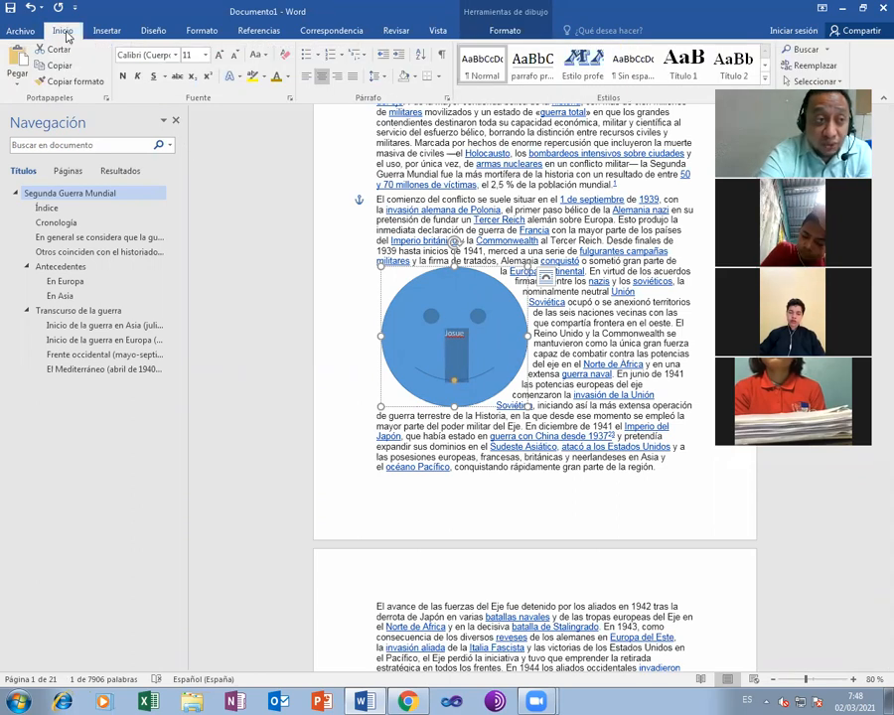
{"action": "left_click", "coordinate": [176, 55]}
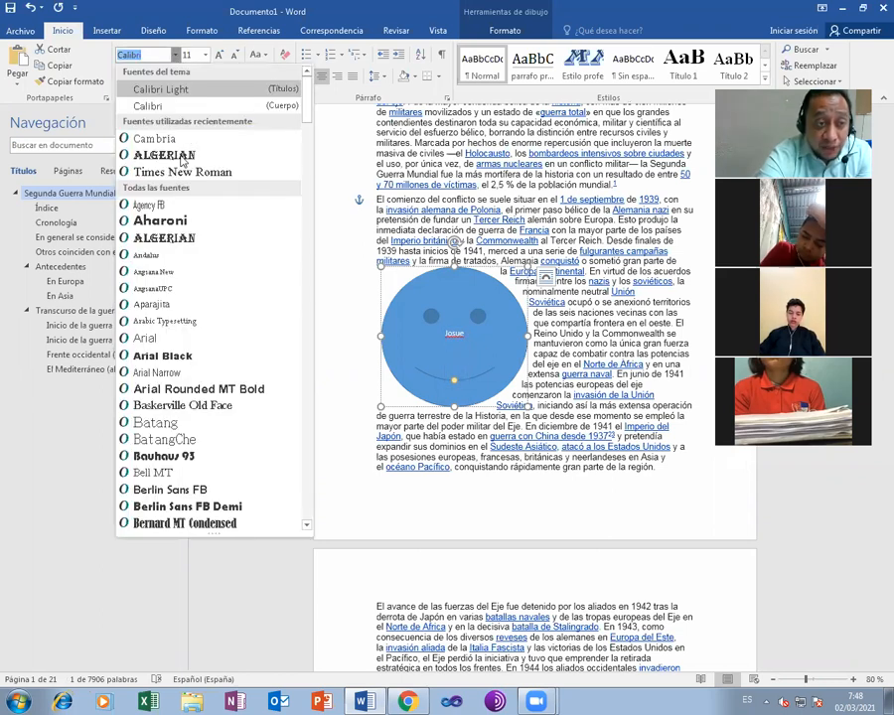
{"action": "left_click", "coordinate": [169, 156]}
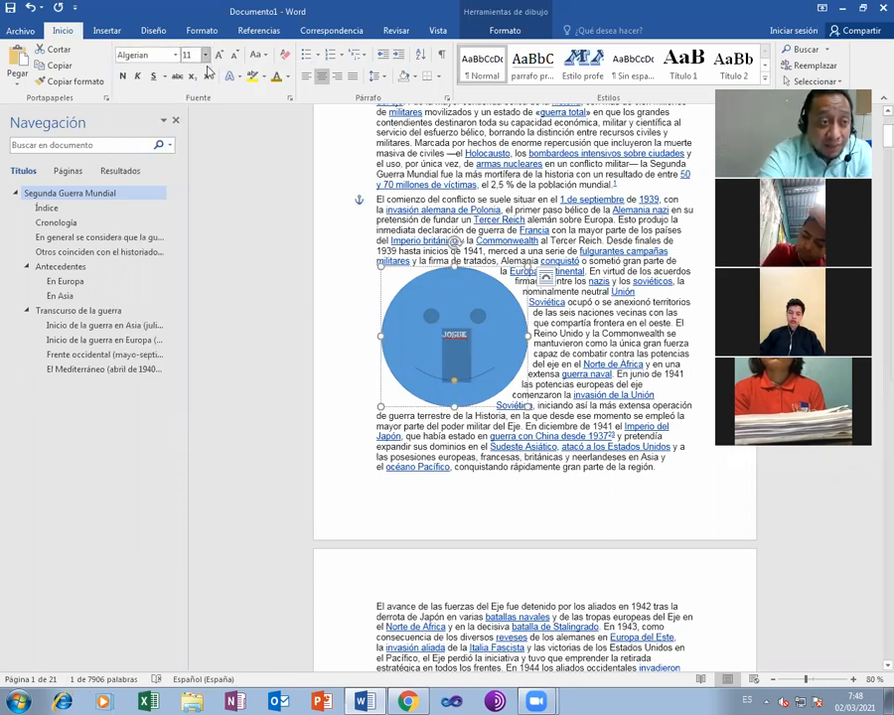
{"action": "left_click", "coordinate": [205, 54]}
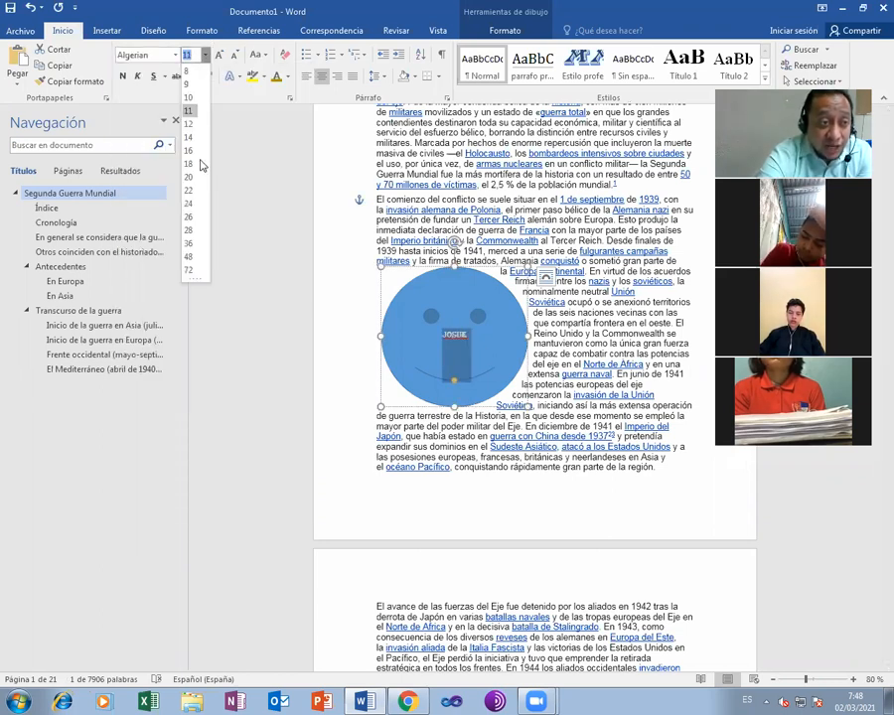
{"action": "left_click", "coordinate": [187, 247]}
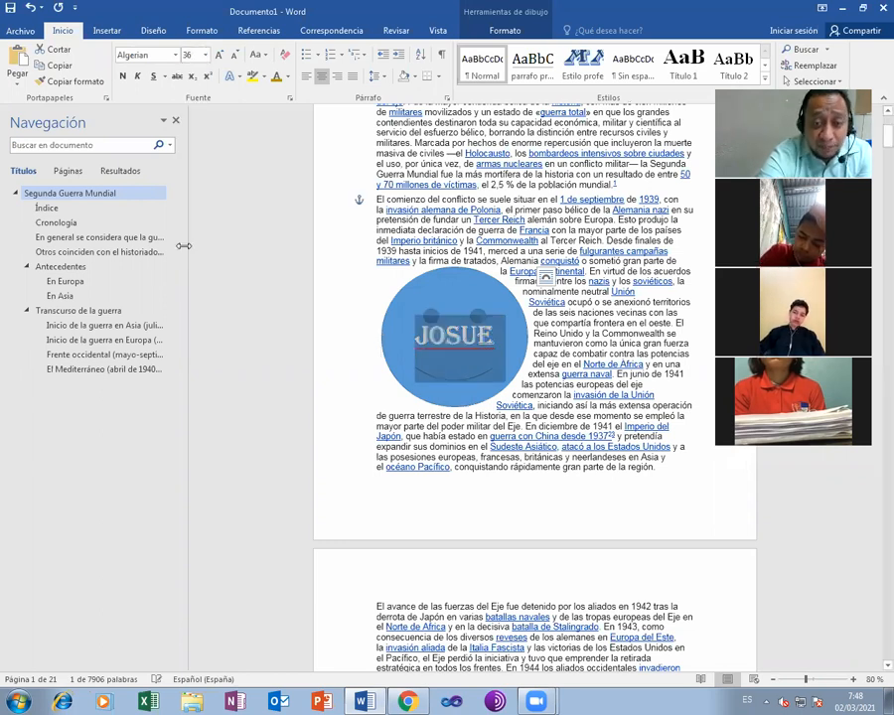
Color the name inside the smiley light blue and align it left
{"action": "left_click", "coordinate": [287, 77]}
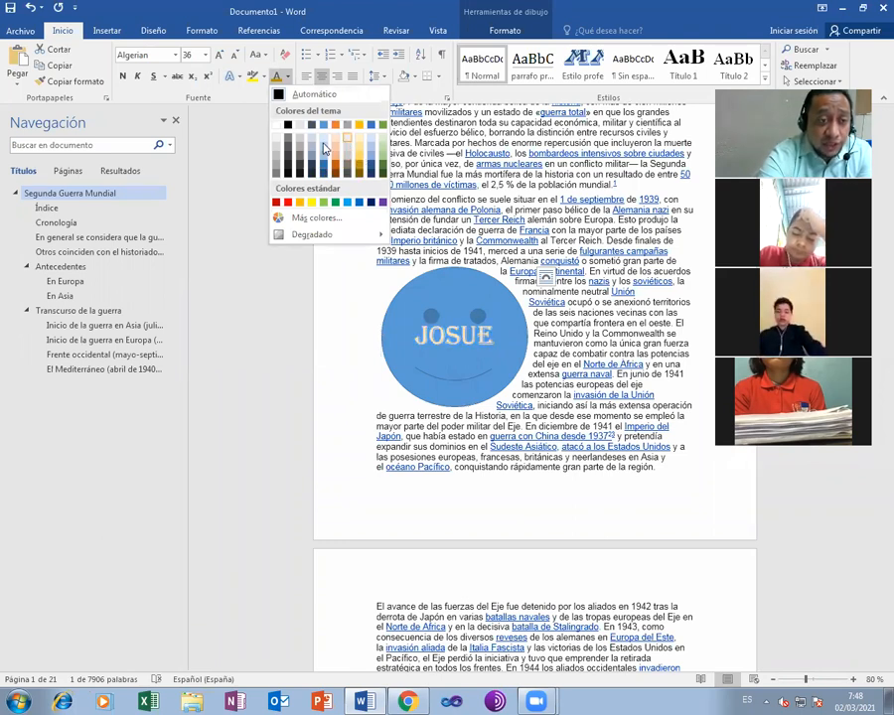
{"action": "left_click", "coordinate": [299, 212]}
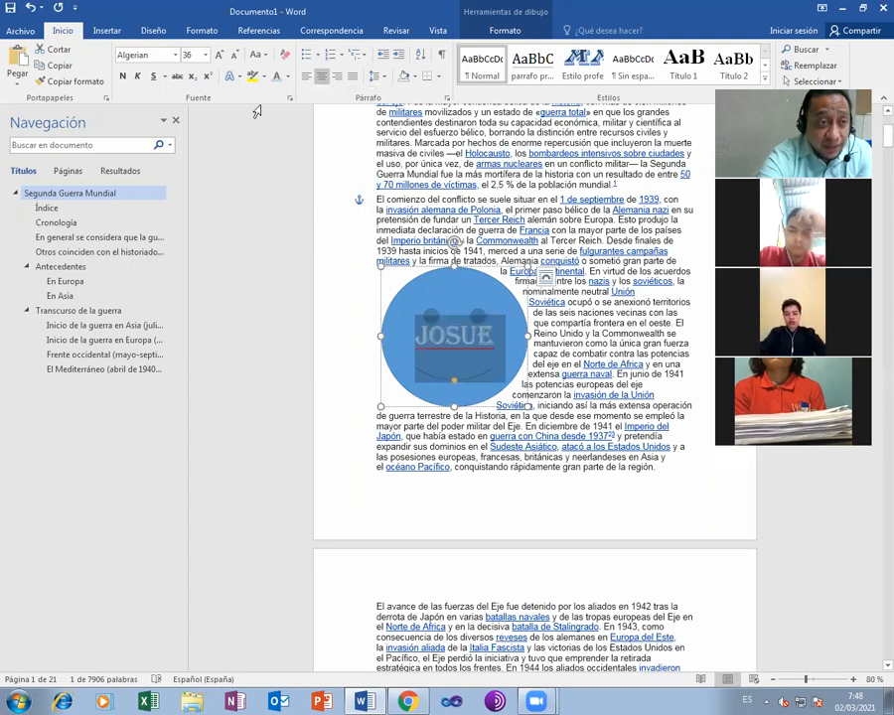
{"action": "left_click", "coordinate": [308, 78]}
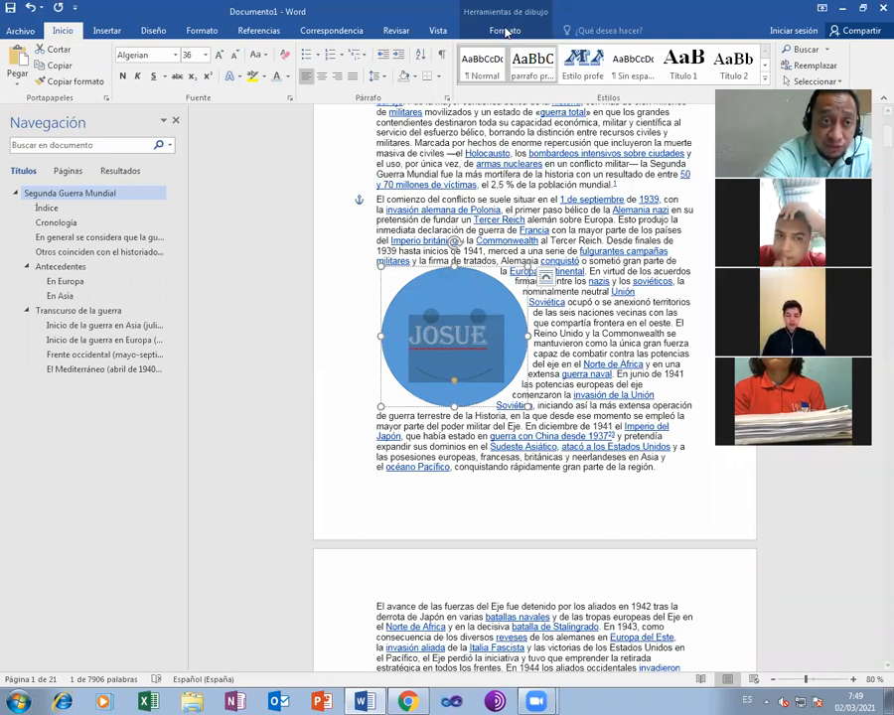
Apply the solid gray shape style to the smiley face after trying the gold one
{"action": "left_click", "coordinate": [505, 31]}
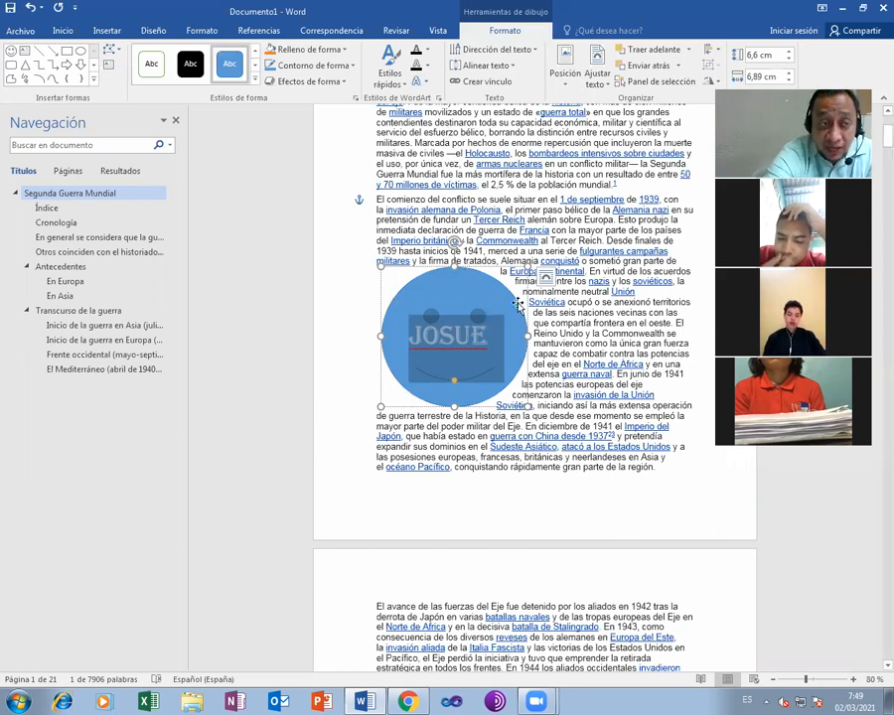
{"action": "left_click", "coordinate": [255, 80]}
{"action": "left_click", "coordinate": [231, 134]}
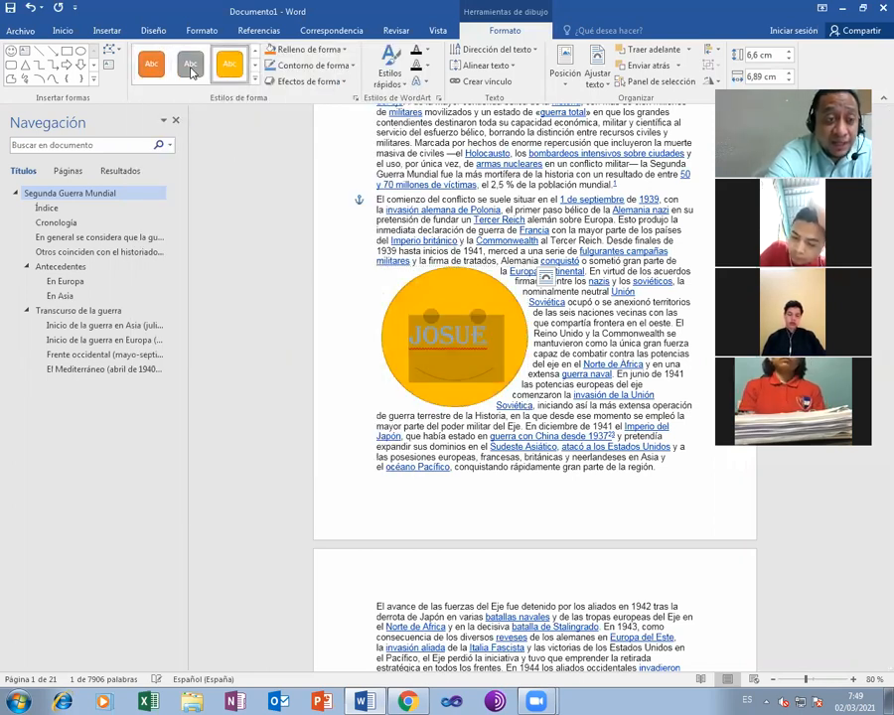
{"action": "left_click", "coordinate": [227, 67]}
{"action": "left_click", "coordinate": [193, 79]}
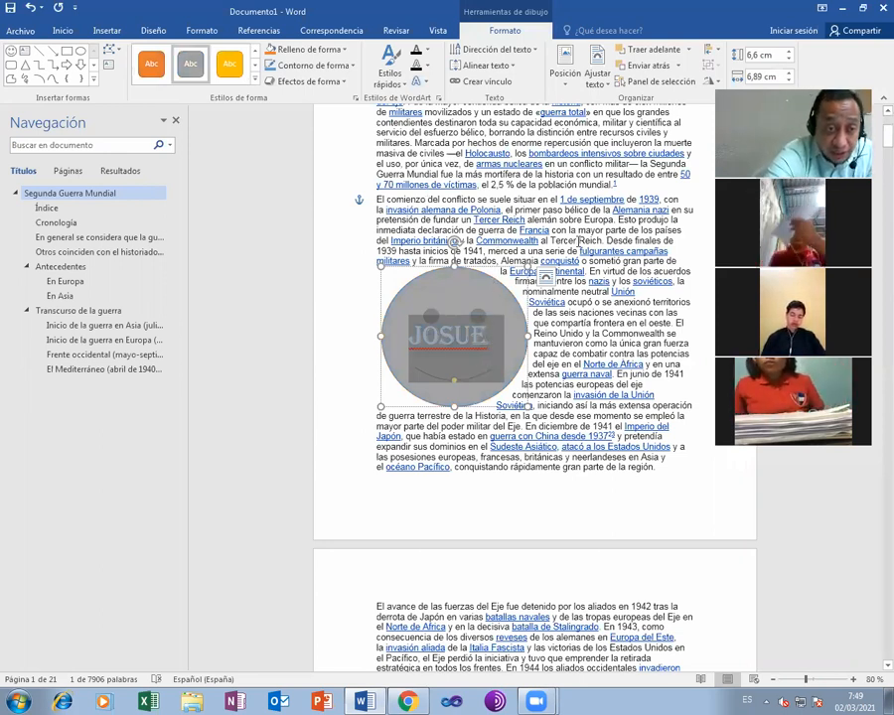
Insert a table with 2 columns and 5 rows in the paragraph beside the smiley, just before the word Reich
{"action": "left_click", "coordinate": [582, 280]}
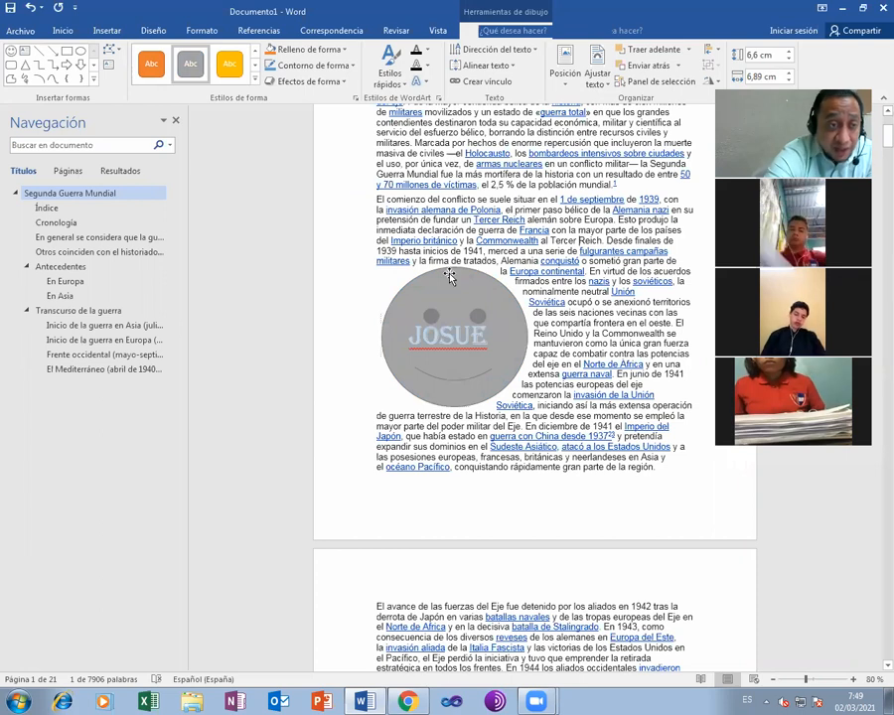
{"action": "left_click", "coordinate": [107, 31]}
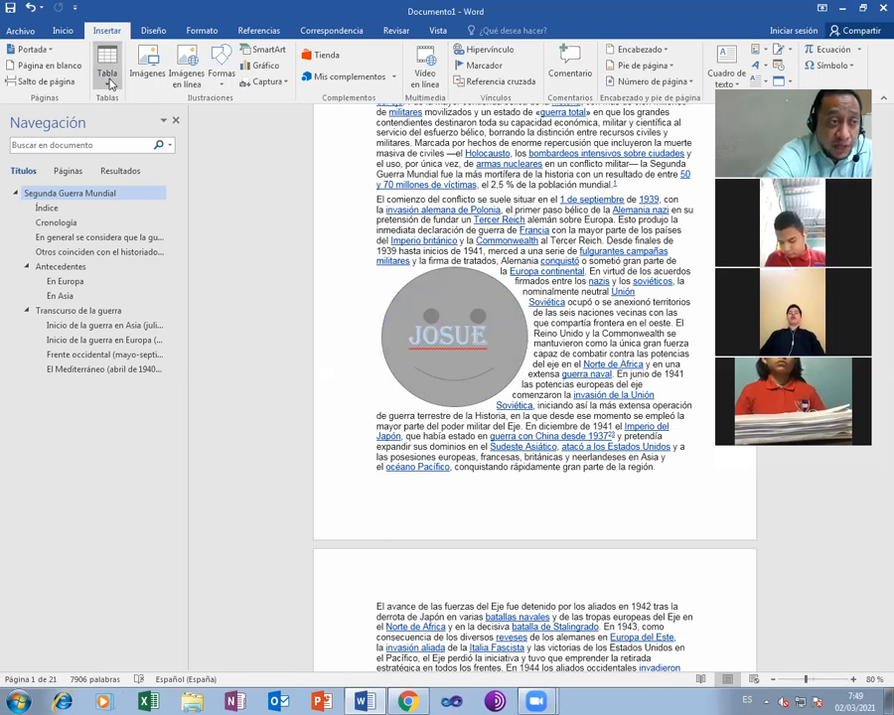
{"action": "left_click", "coordinate": [109, 77]}
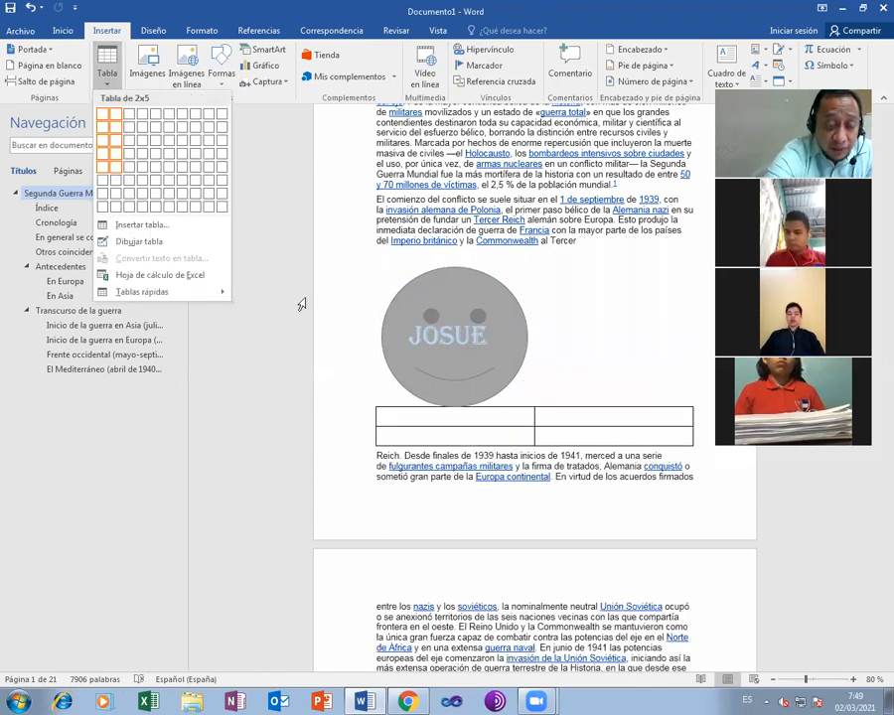
{"action": "left_click", "coordinate": [116, 169]}
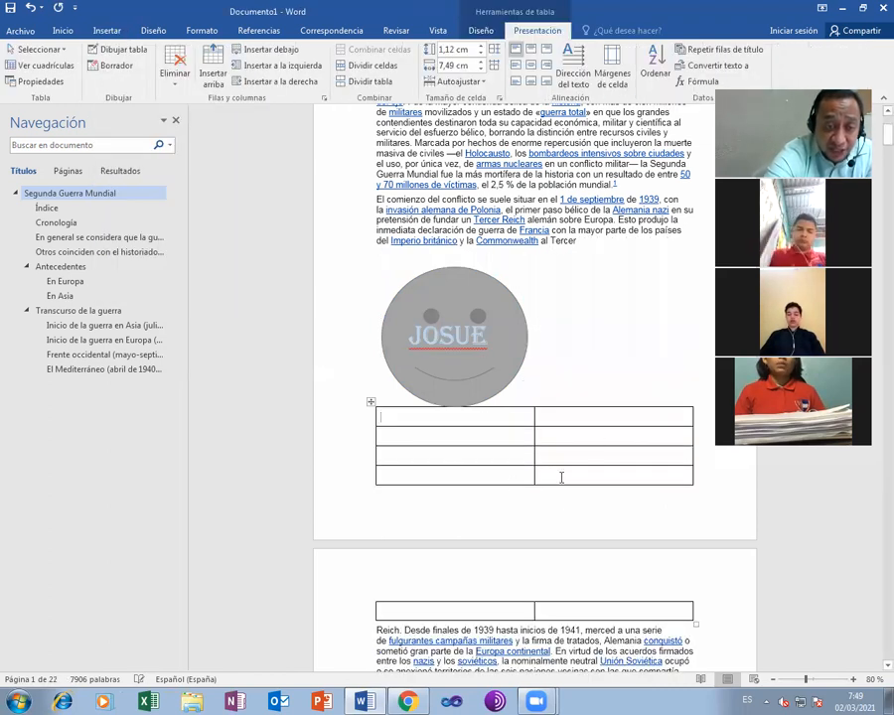
Fill the table's first row with gjnfgjf and fgjmhfjm, and the right column's next two cells with fjnmfgjhfh and ghjmvf
{"action": "type", "text": "gjnfgif"}
{"action": "key", "text": "Tab"}
{"action": "type", "text": "fgjmhf"}
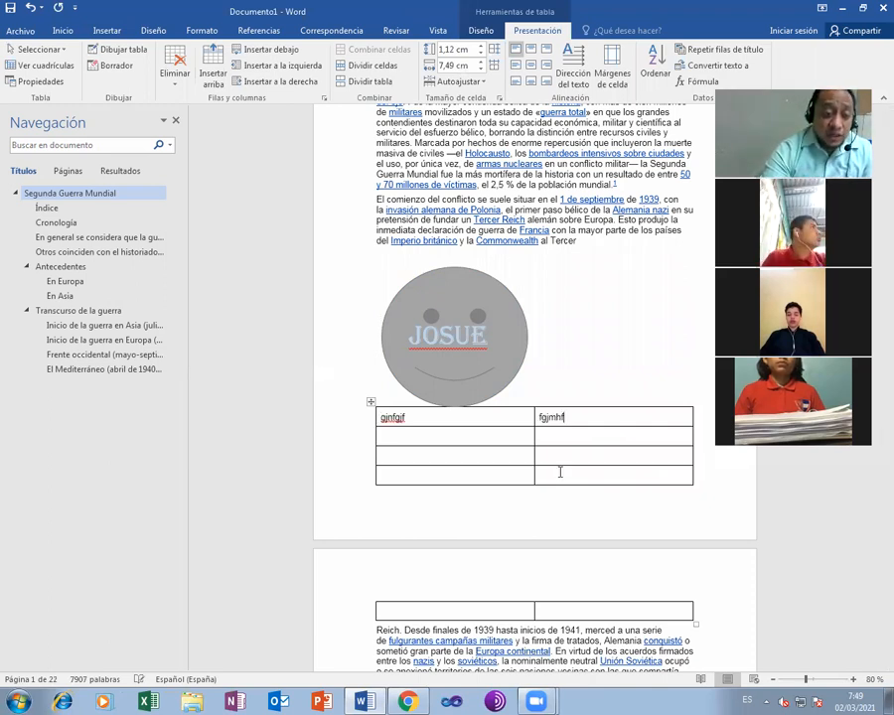
{"action": "type", "text": "jm"}
{"action": "key", "text": "Down"}
{"action": "type", "text": "fjnmfgjh"}
{"action": "key", "text": "Down"}
{"action": "type", "text": "ghjmvf"}
Fill the table's left column with Fjf in row 2, Fjj in row 3 and hj in row 5
{"action": "key", "text": "Tab"}
{"action": "key", "text": "Up"}
{"action": "key", "text": "Up"}
{"action": "type", "text": "Fjf"}
{"action": "key", "text": "Down"}
{"action": "type", "text": "Fjj"}
{"action": "key", "text": "Down"}
{"action": "key", "text": "Down"}
{"action": "type", "text": "hj"}
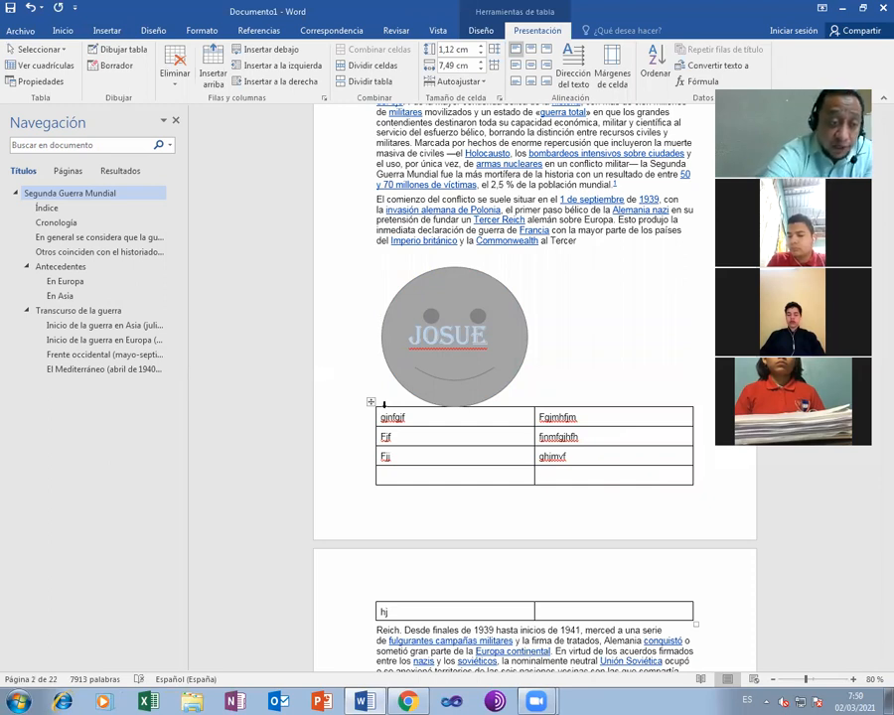
Apply the blue grid style with a solid header row and banded rows to the whole table
{"action": "left_click", "coordinate": [371, 402]}
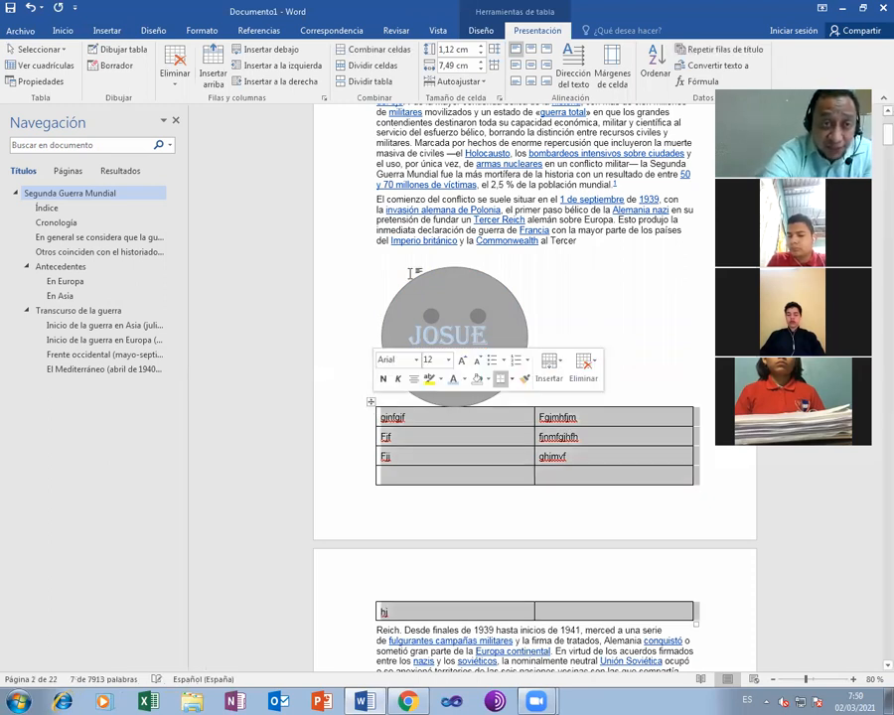
{"action": "left_click", "coordinate": [478, 31]}
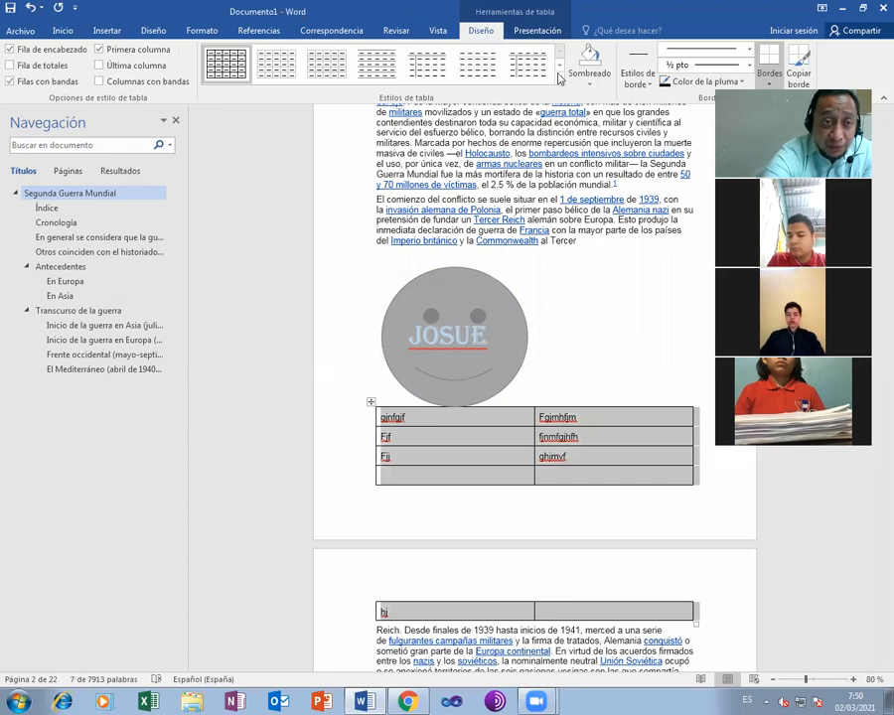
{"action": "left_click", "coordinate": [558, 76]}
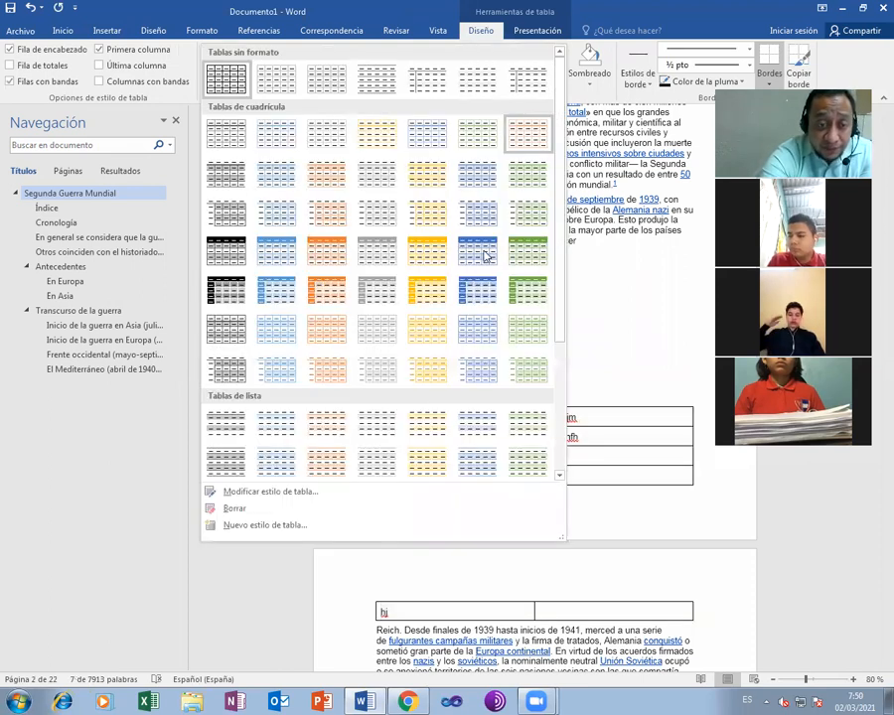
{"action": "left_click", "coordinate": [277, 253]}
{"action": "left_click", "coordinate": [565, 389]}
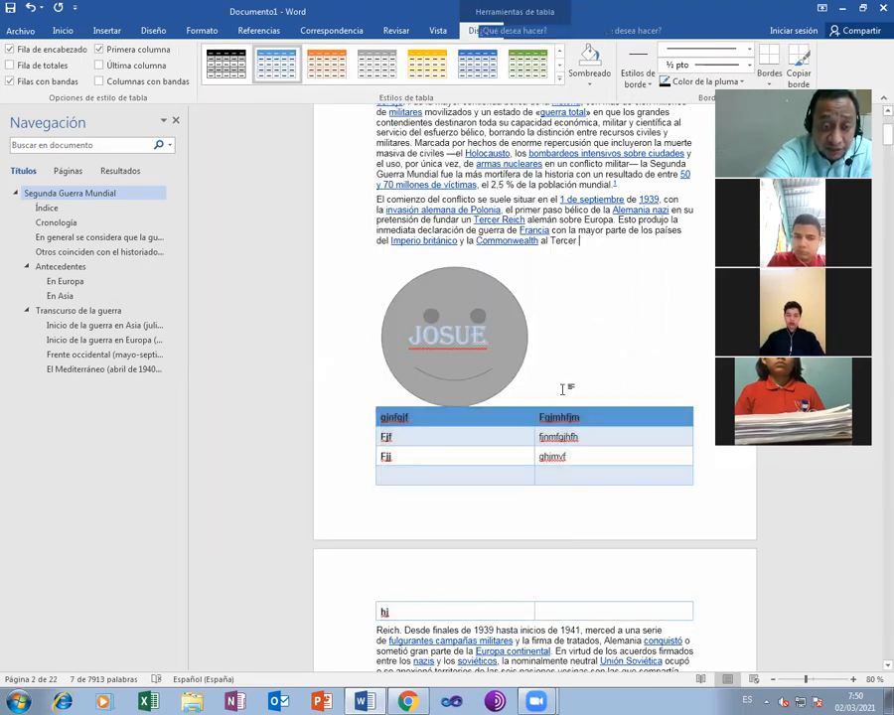
Move the table up to just before the word militares and apply the black-header grid style after trying the gold and blue ones
{"action": "left_click_drag", "start_coordinate": [367, 399], "coordinate": [374, 144]}
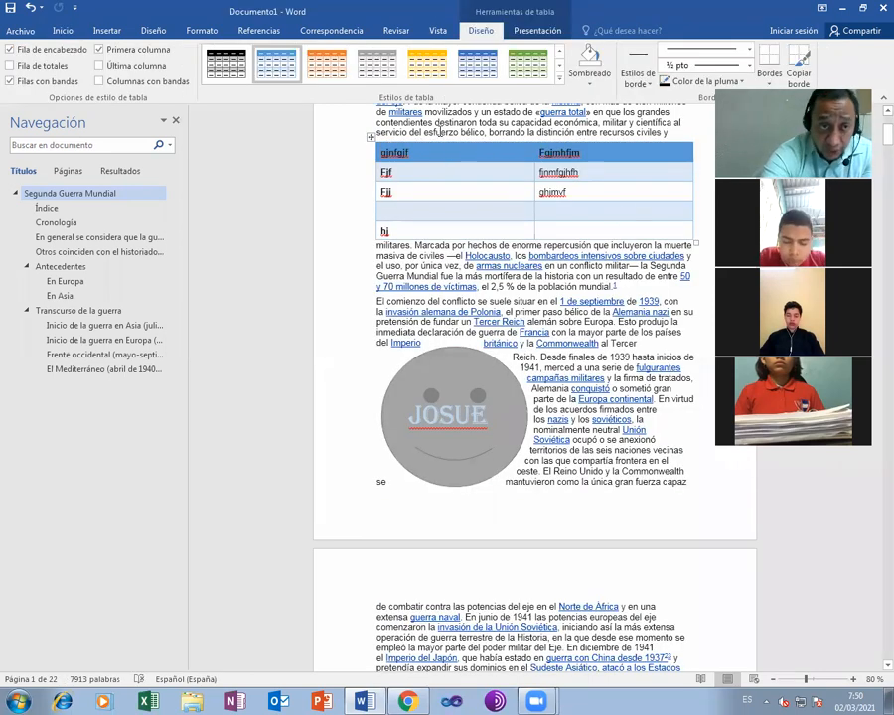
{"action": "left_click", "coordinate": [427, 65]}
{"action": "left_click", "coordinate": [276, 64]}
{"action": "left_click", "coordinate": [226, 65]}
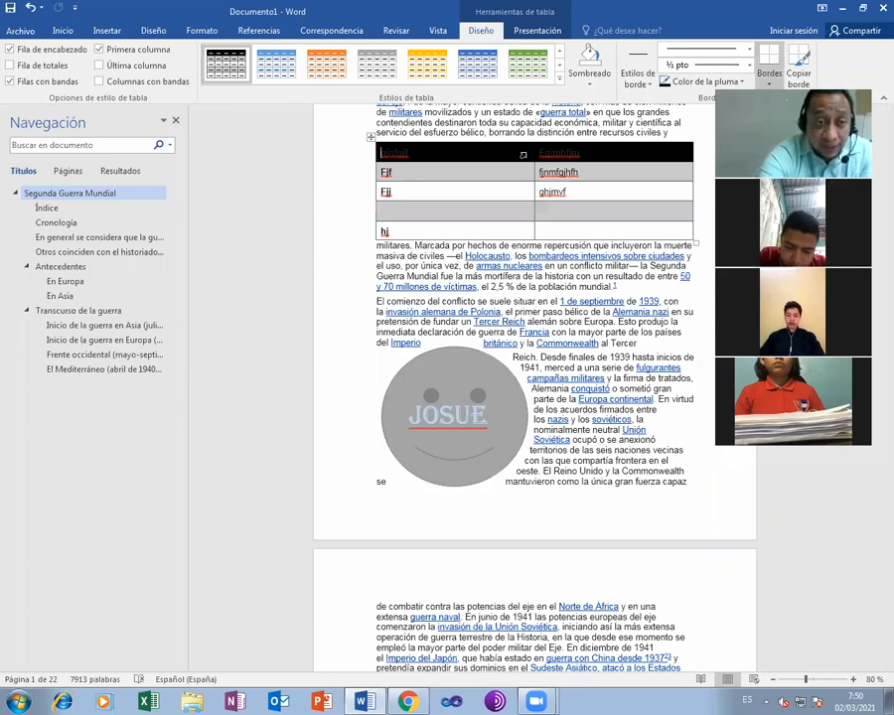
Change the font colour of both cells in the table's black header row to light gray
{"action": "left_click_drag", "start_coordinate": [523, 154], "coordinate": [600, 155]}
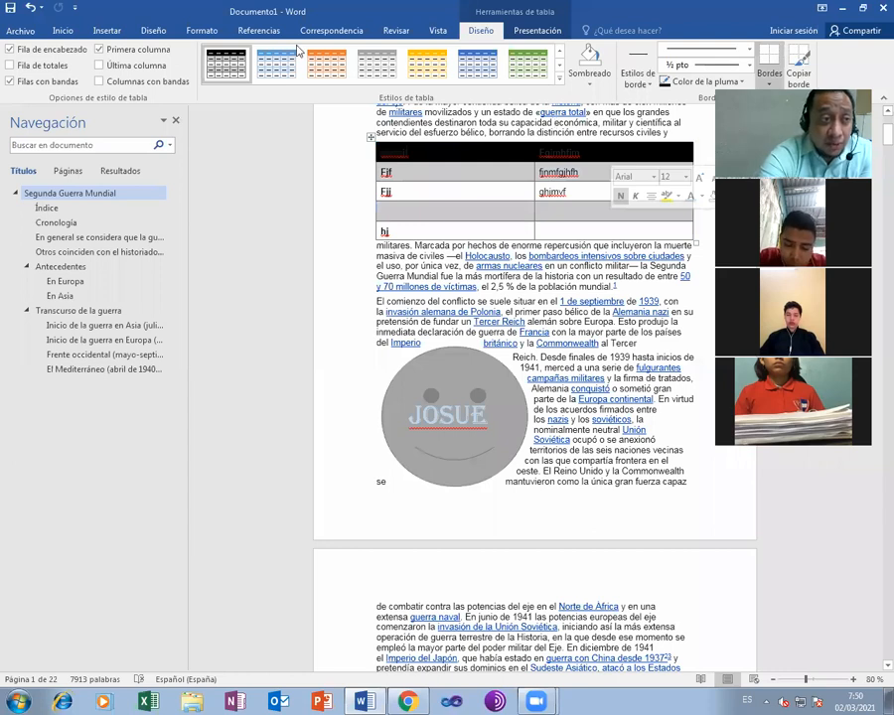
{"action": "left_click", "coordinate": [61, 30]}
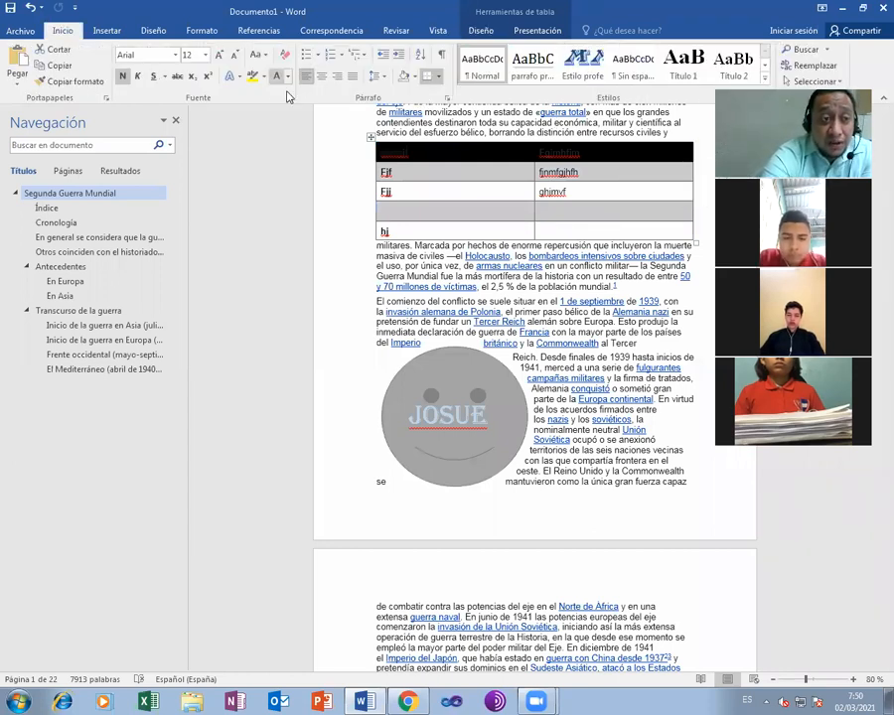
{"action": "left_click", "coordinate": [286, 77]}
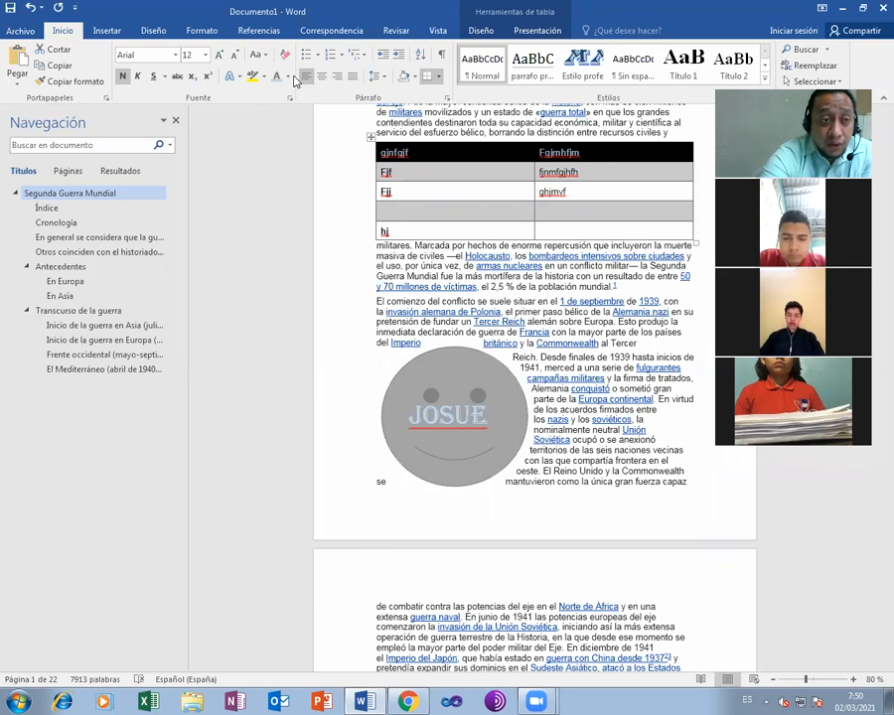
{"action": "left_click", "coordinate": [312, 137]}
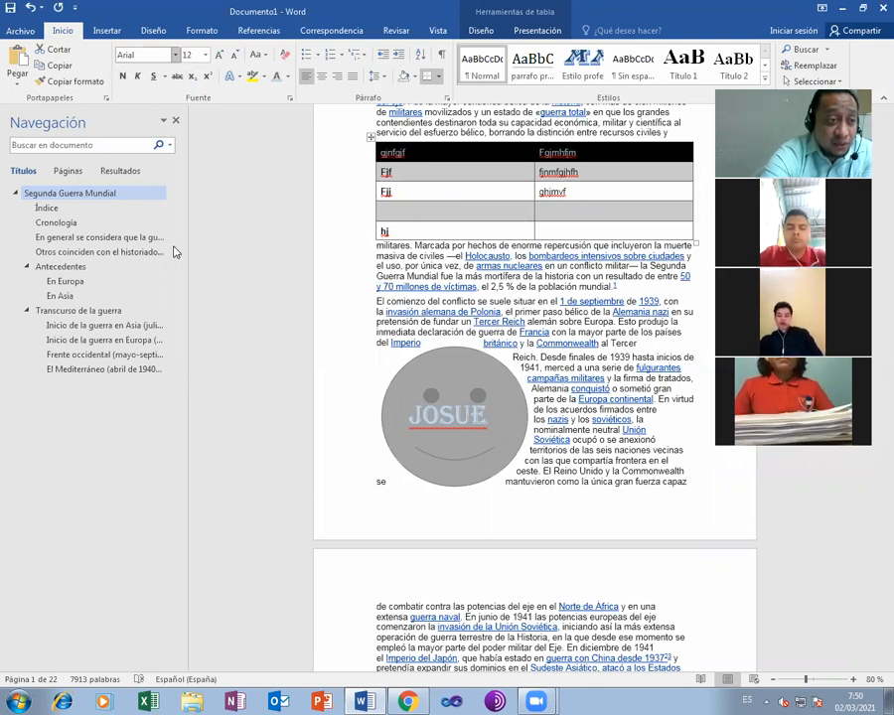
Set the table's header row text to the Bauhaus 93 font at size 24
{"action": "left_click", "coordinate": [175, 54]}
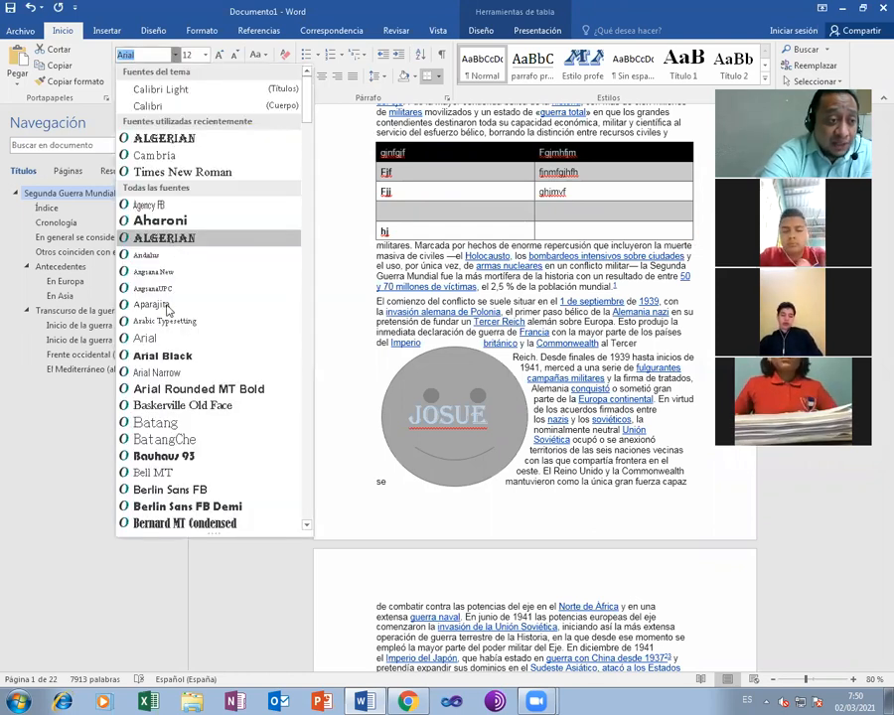
{"action": "left_click", "coordinate": [164, 456]}
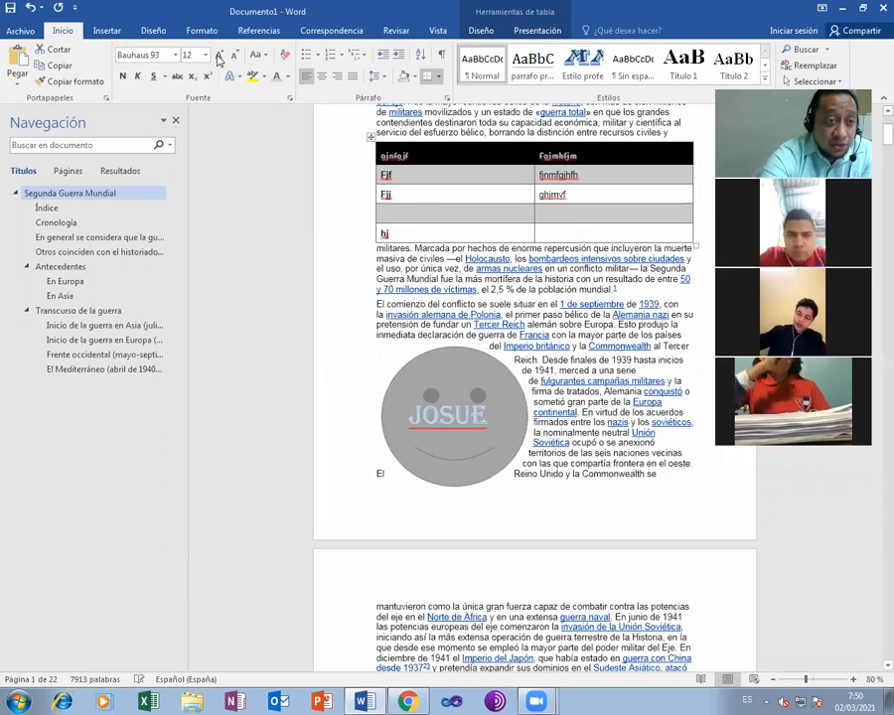
{"action": "left_click", "coordinate": [219, 56]}
{"action": "left_click", "coordinate": [219, 56]}
{"action": "left_click", "coordinate": [219, 56]}
{"action": "left_click", "coordinate": [219, 57]}
{"action": "left_click", "coordinate": [220, 57]}
{"action": "left_click", "coordinate": [219, 57]}
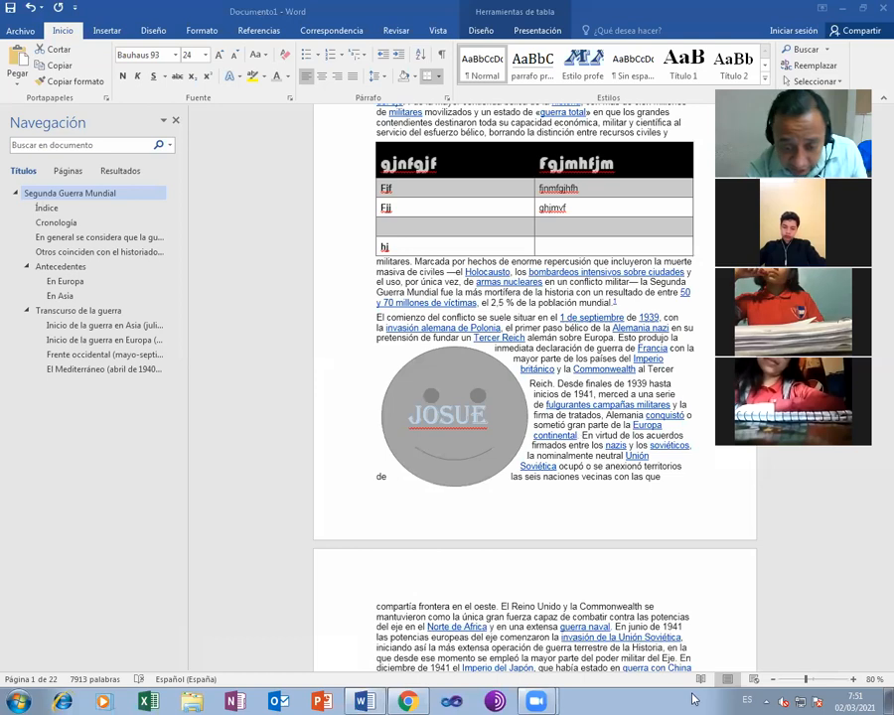
Unmute the computer's sound output in the system volume control
{"action": "left_click", "coordinate": [786, 702]}
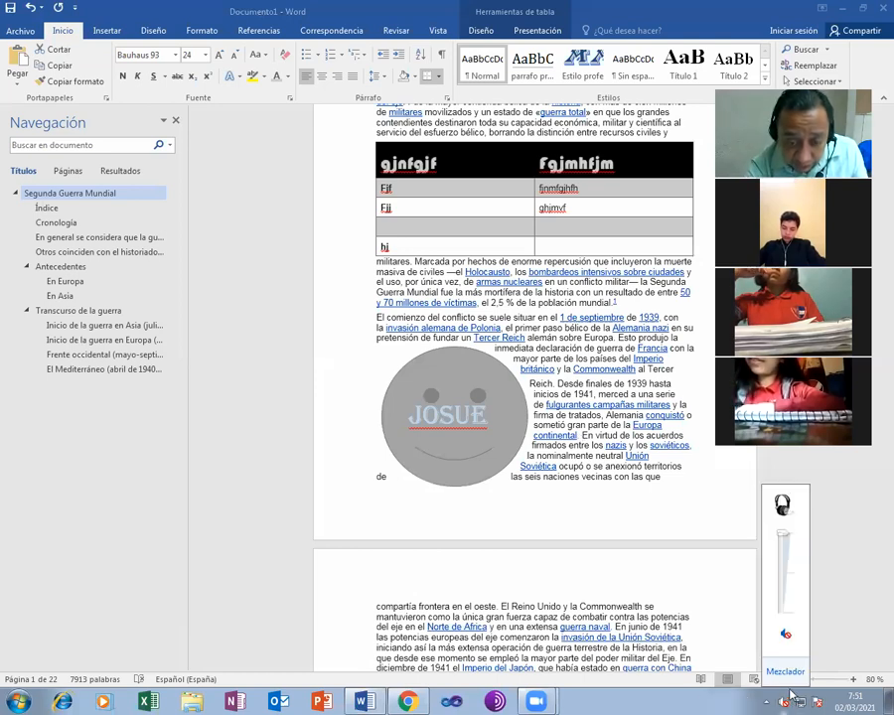
{"action": "left_click", "coordinate": [785, 634]}
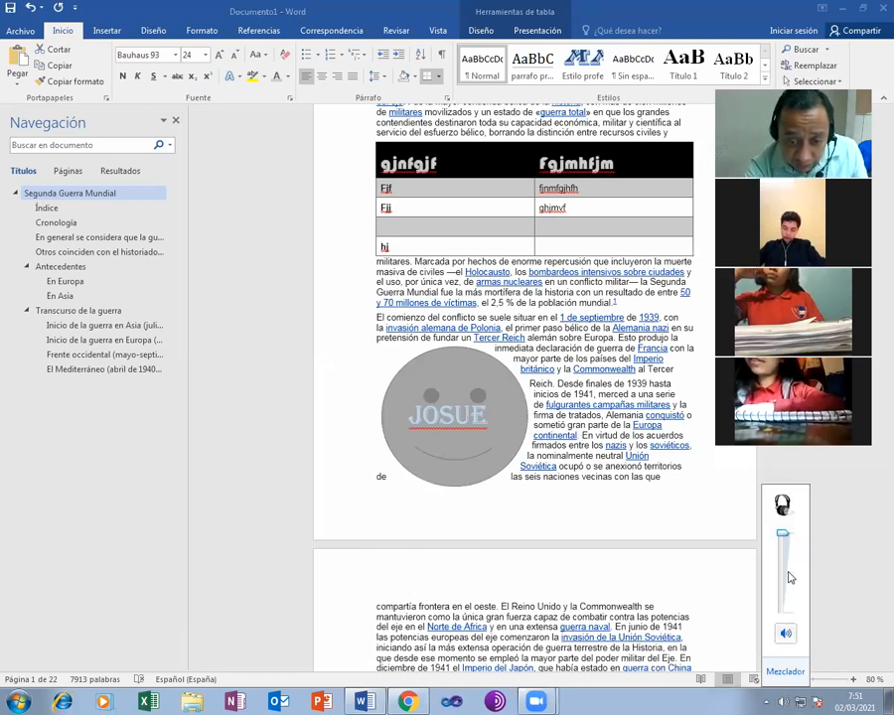
{"action": "left_click", "coordinate": [837, 555]}
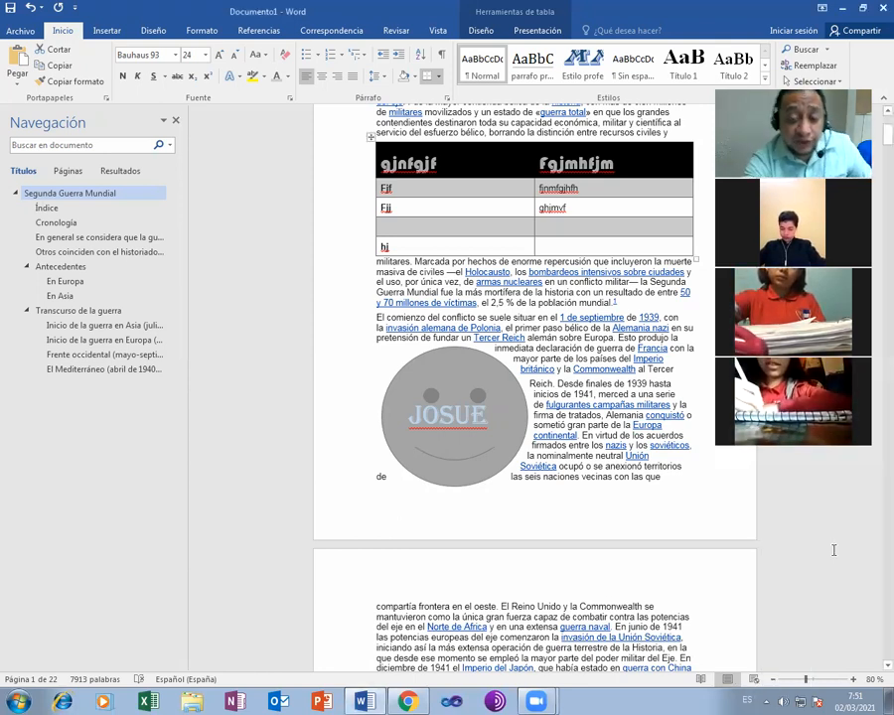
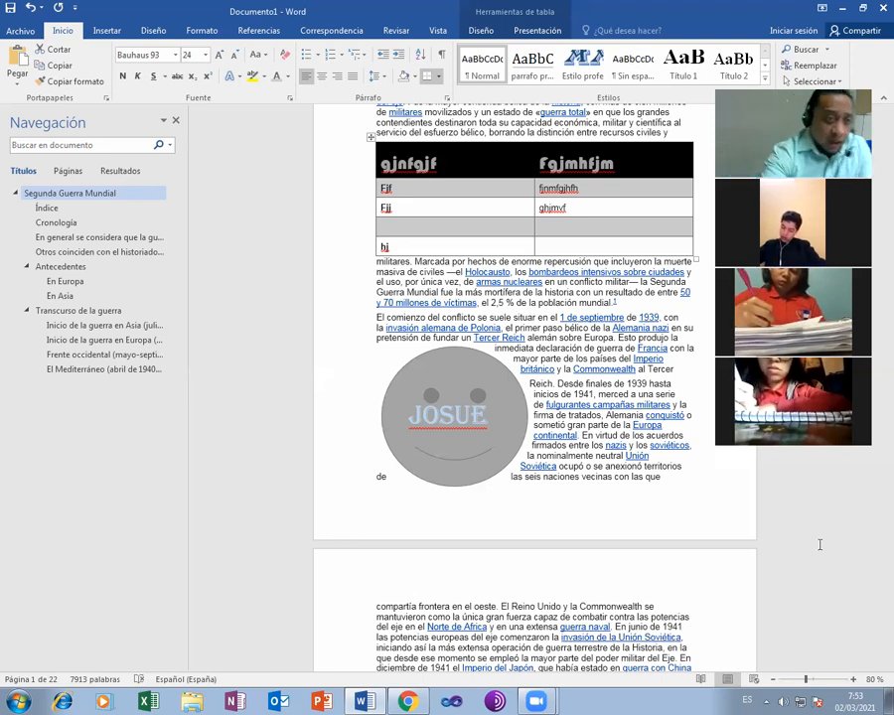
Bring up the document's page layout settings
{"action": "left_click", "coordinate": [198, 31]}
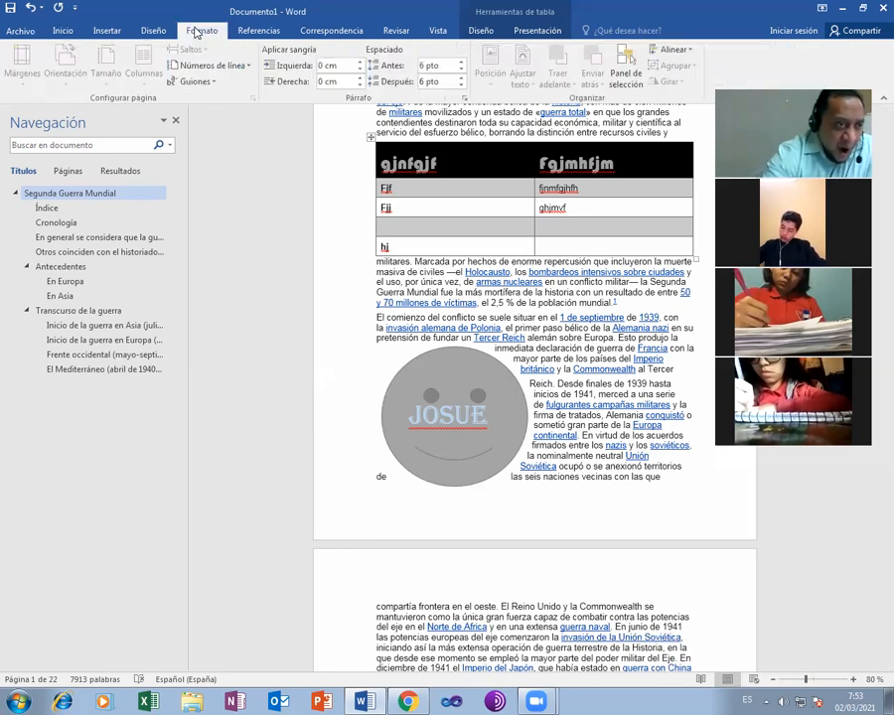